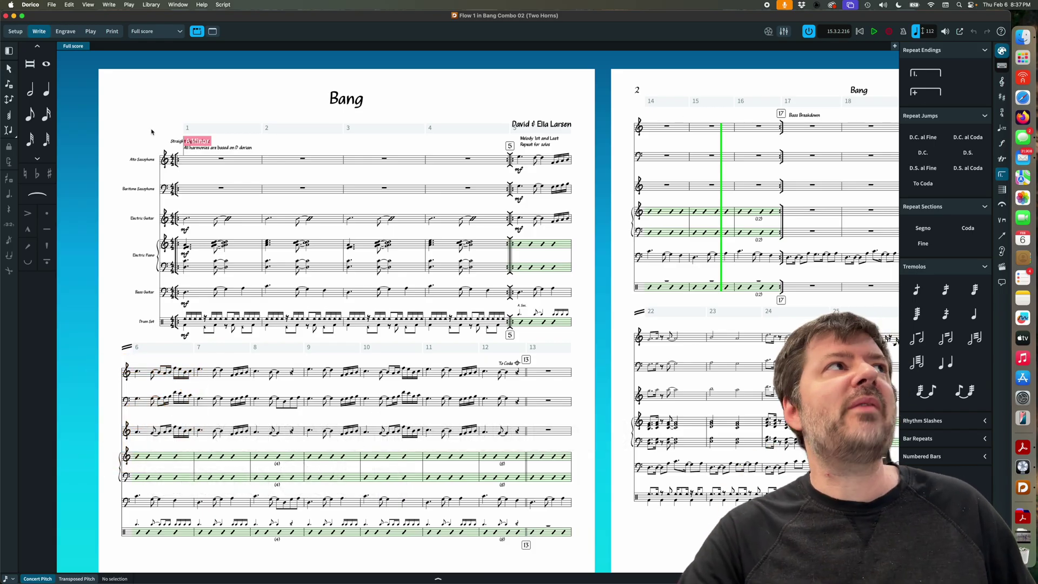
Step: In Setup mode, add a Flute as a second instrument for the Alto Saxophone player
left_click(15, 31)
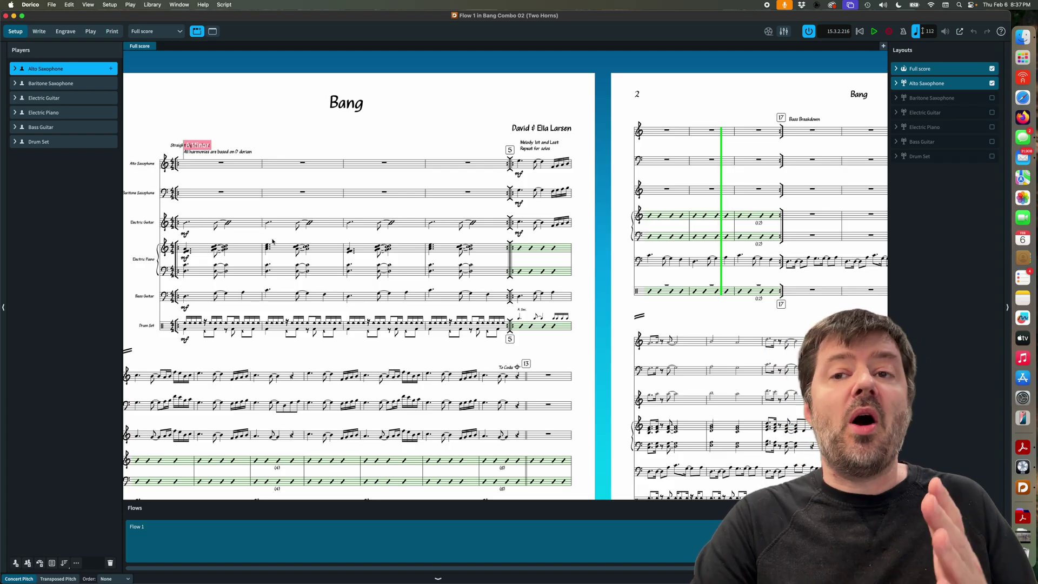
left_click(15, 69)
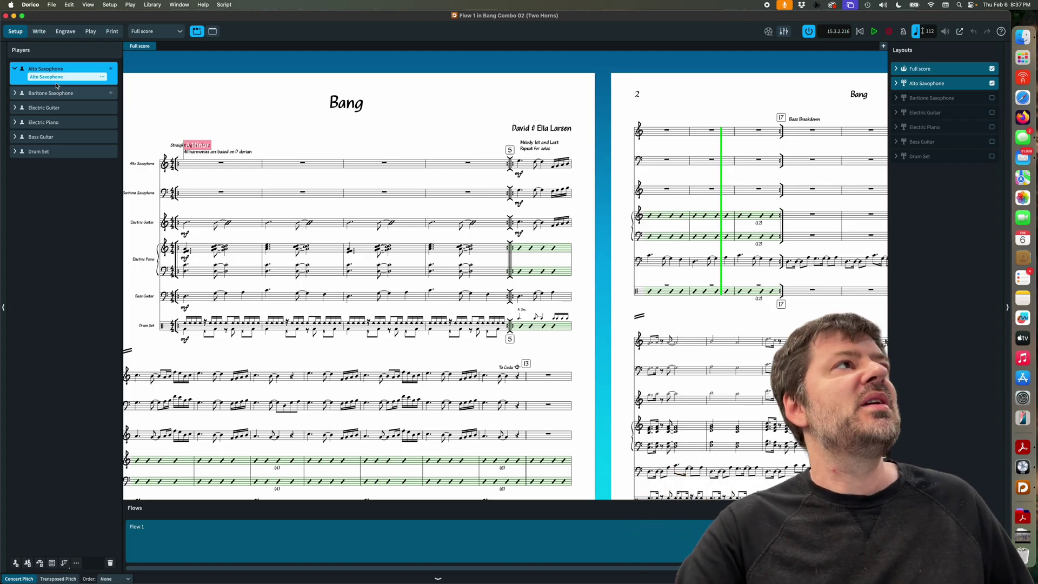
left_click(111, 68)
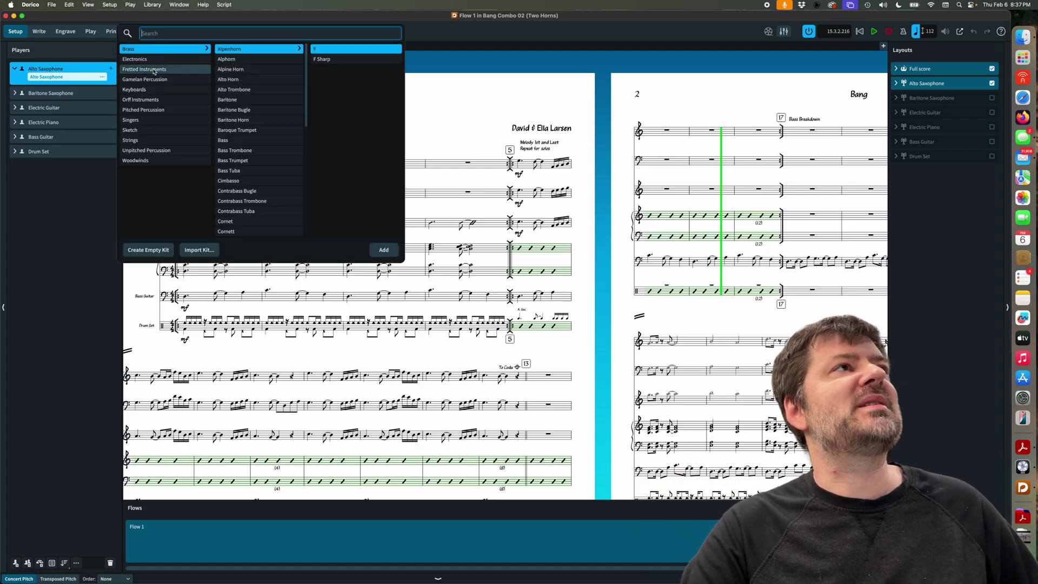
type("fl")
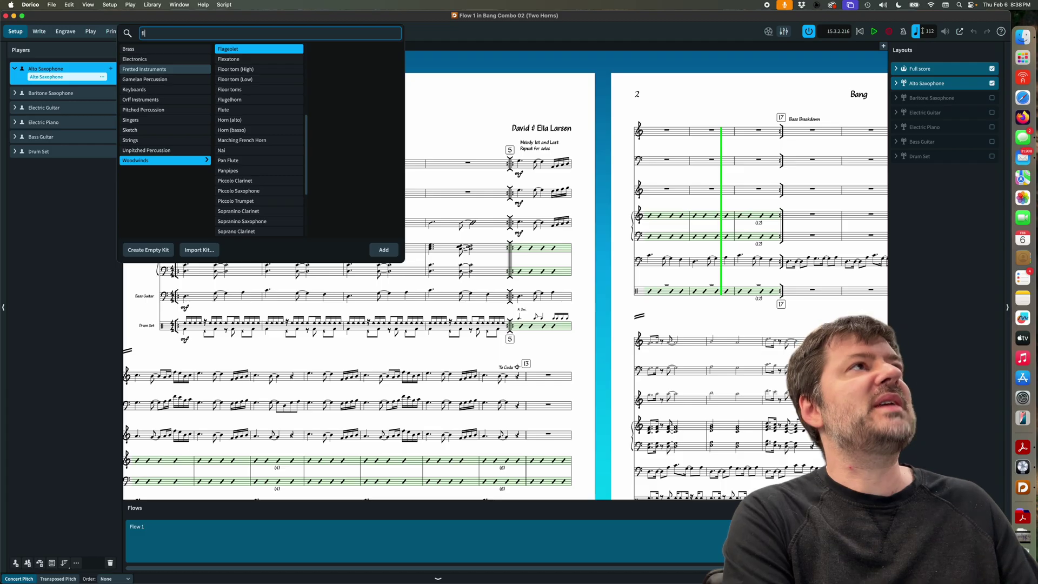
type("ute")
key("Tab")
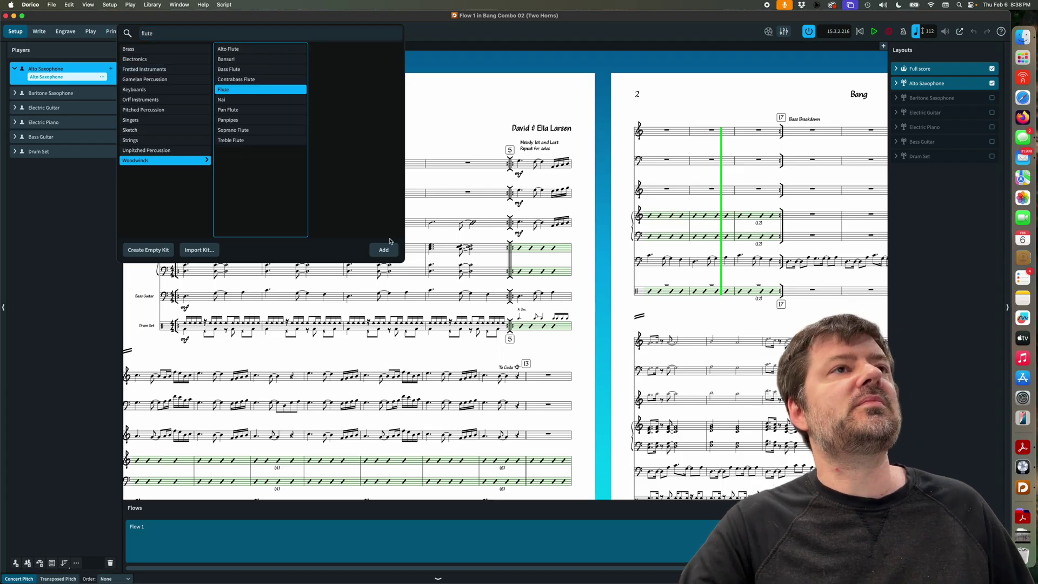
left_click(383, 250)
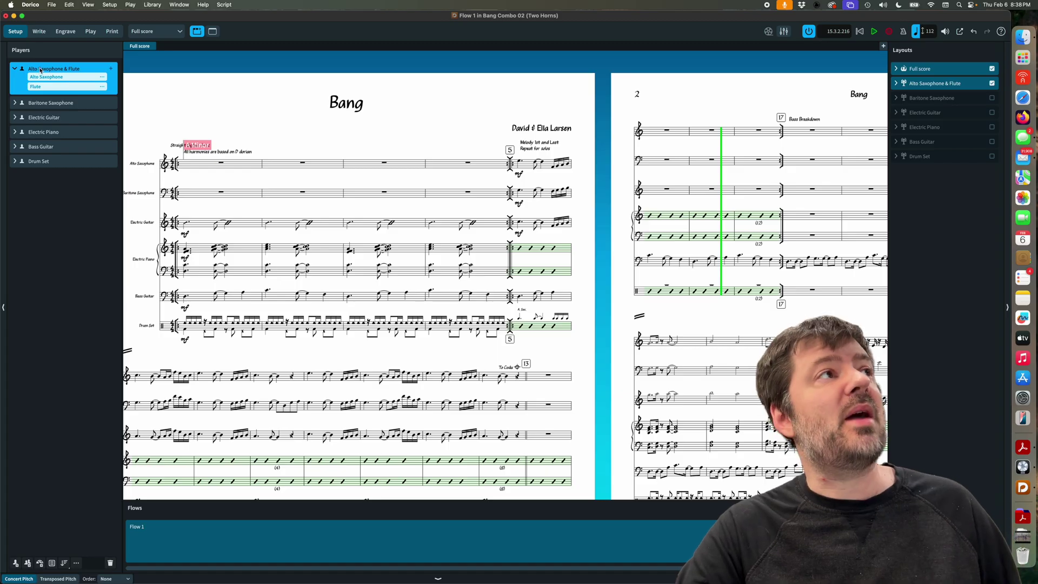
double_click(75, 68)
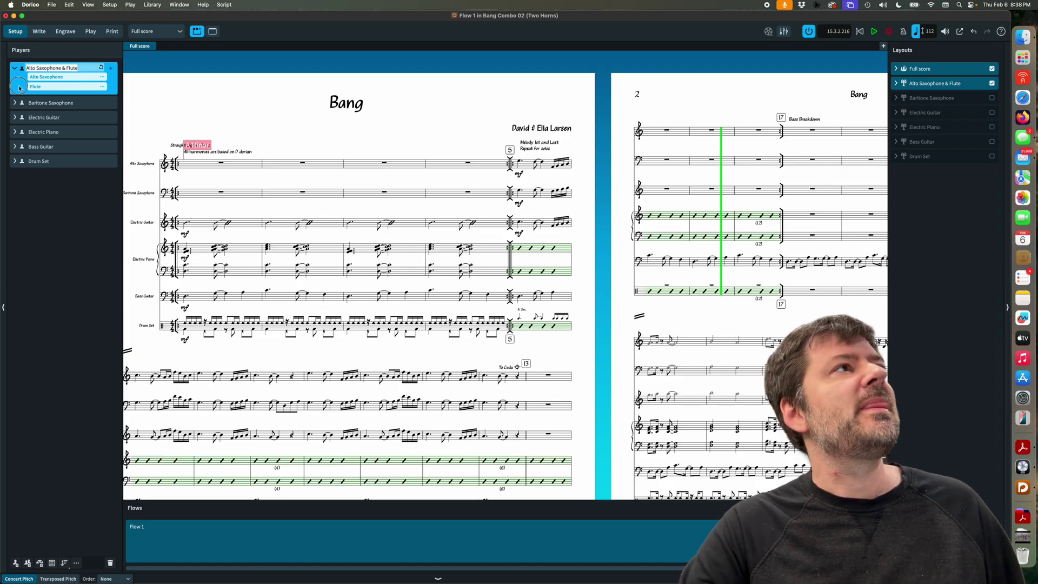
key("Return")
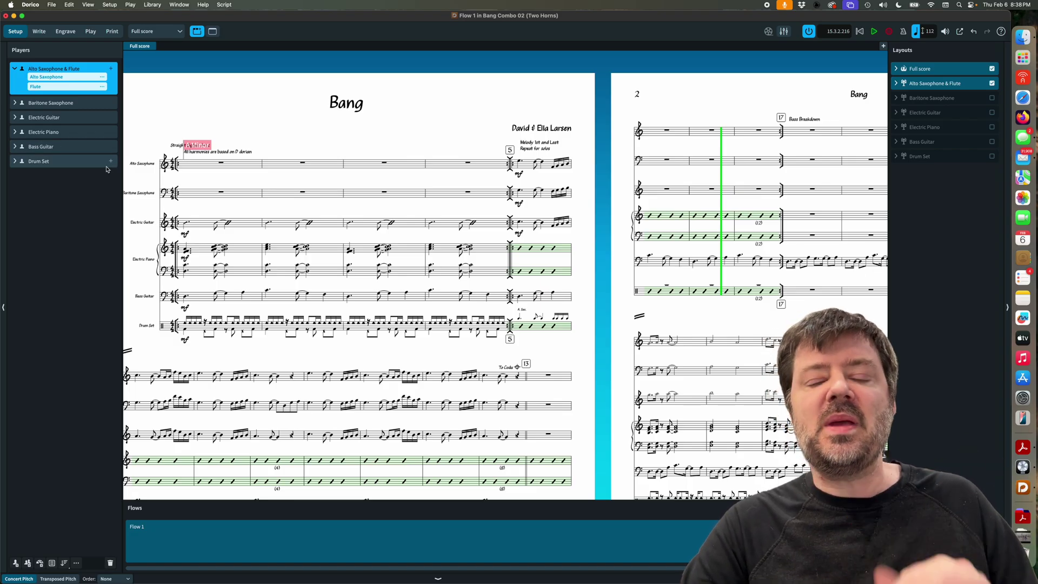
Step: Show the full score in galley view in Write mode and enter notes in the flute's first two bars
left_click(40, 33)
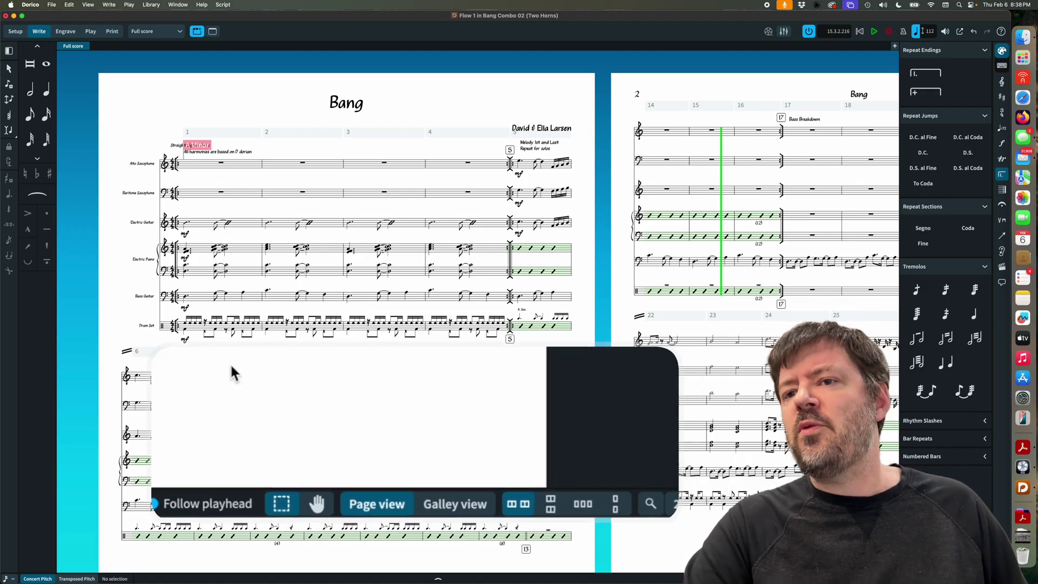
left_click(476, 508)
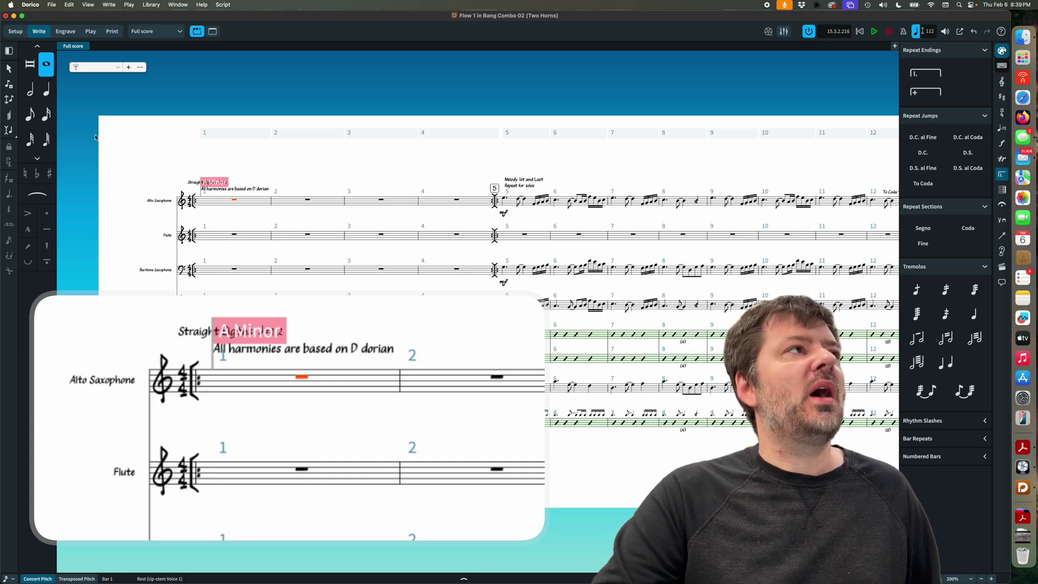
key("shift+n")
left_click(234, 234)
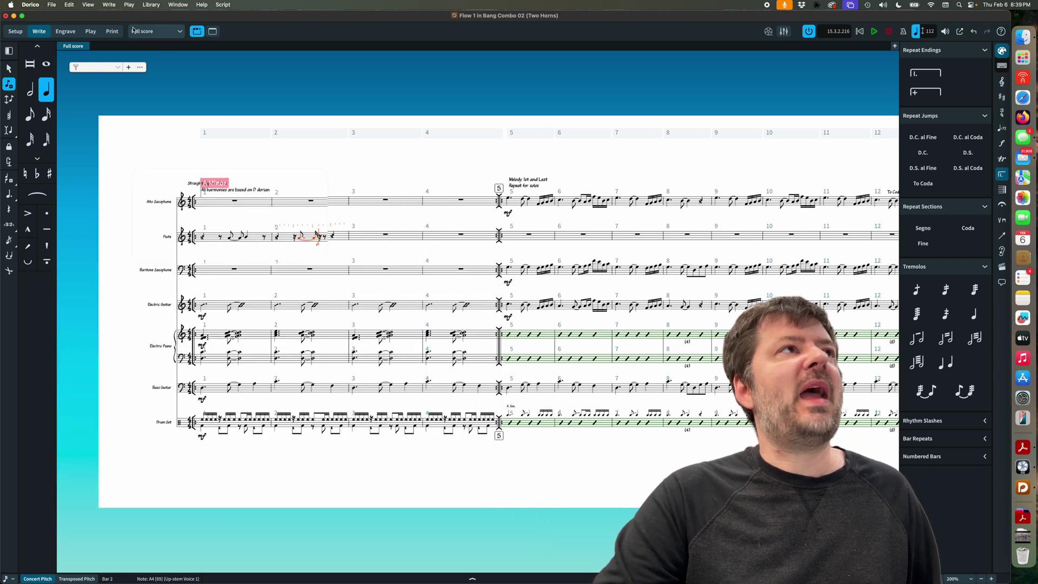
Step: Examine the instrument change in the Alto Saxophone & Flute part layout and in the full score's page view
left_click(156, 31)
left_click(149, 58)
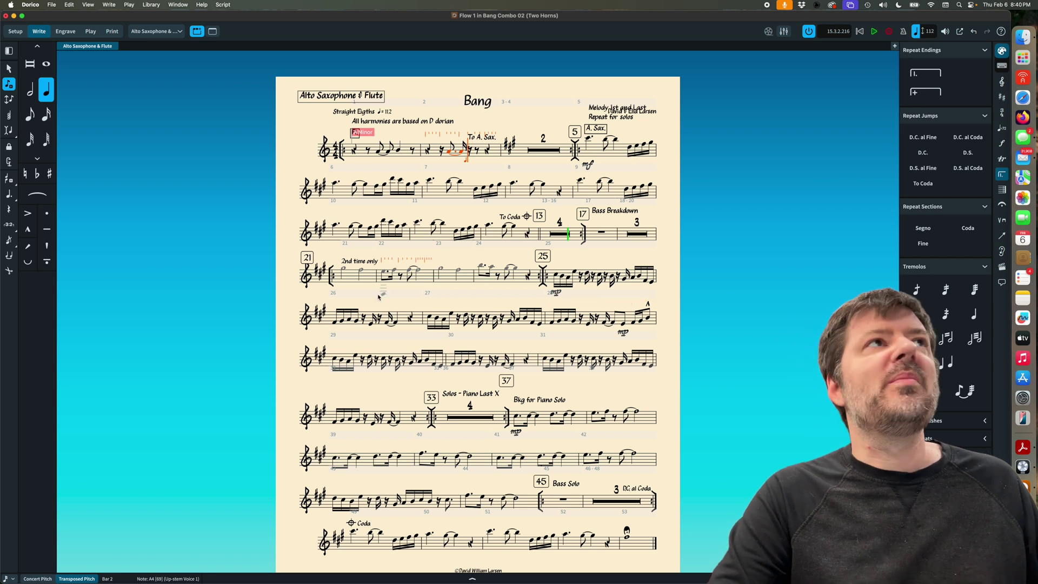
left_click(163, 31)
left_click(144, 41)
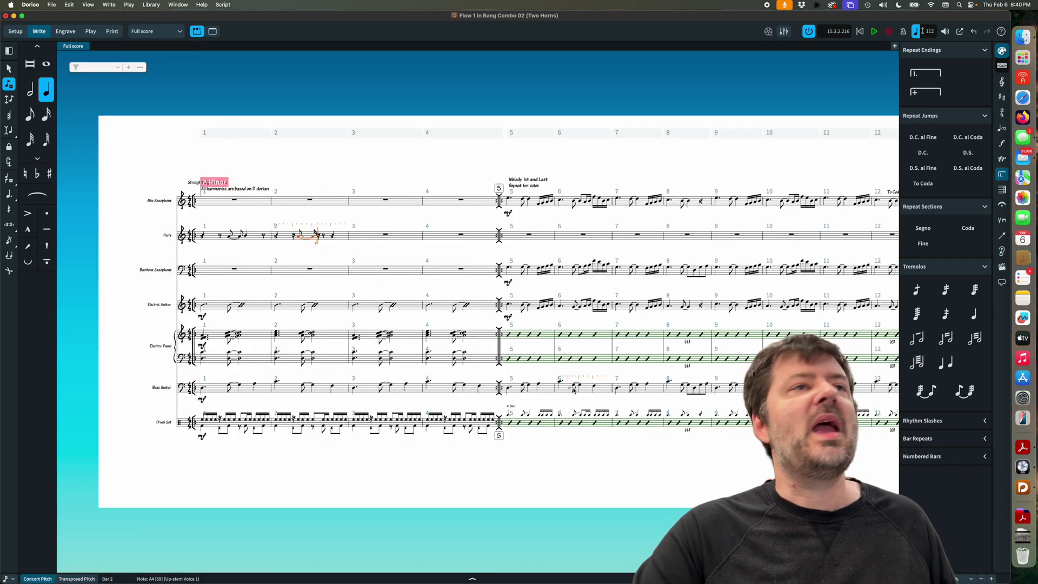
key("super+alt+1")
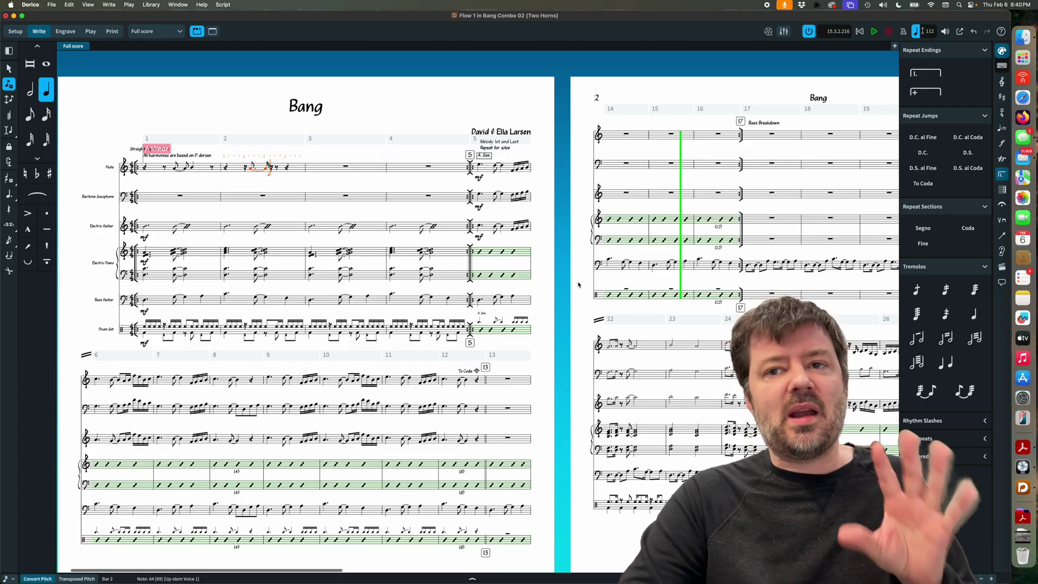
Step: Delete the flute and its music from the Alto Saxophone & Flute player in Setup mode
left_click(15, 31)
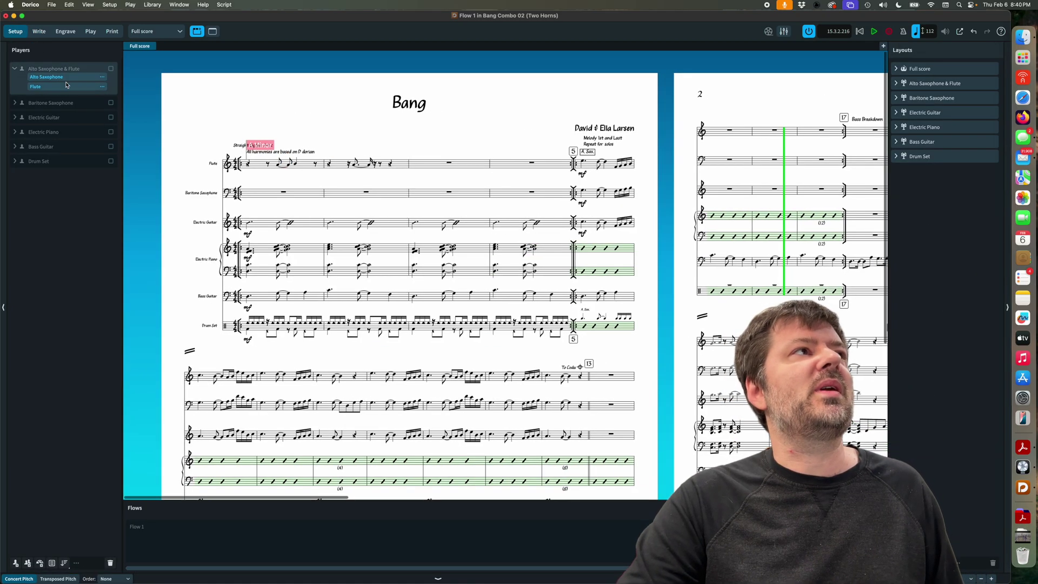
left_click(102, 86)
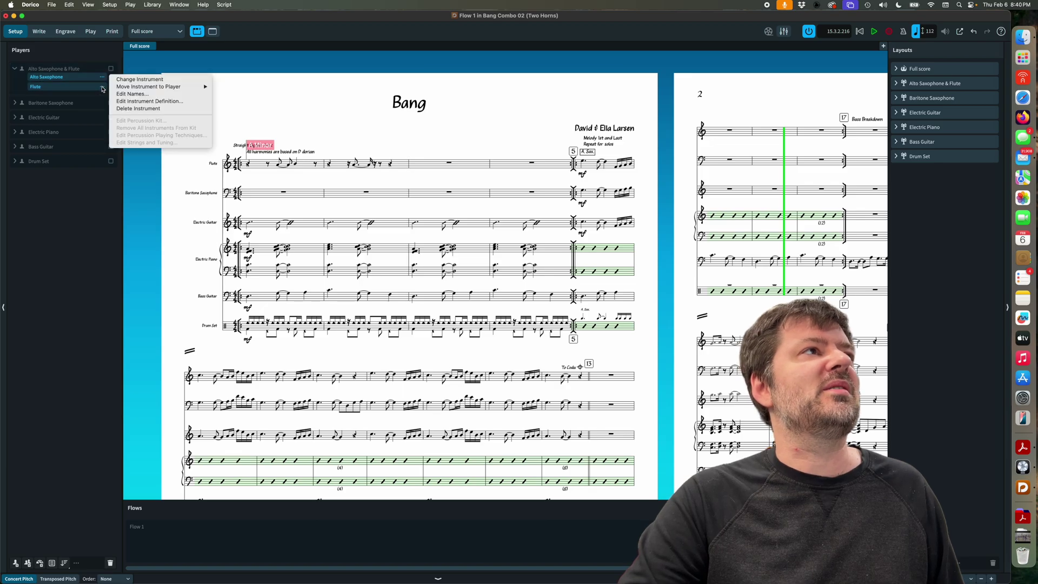
left_click(157, 108)
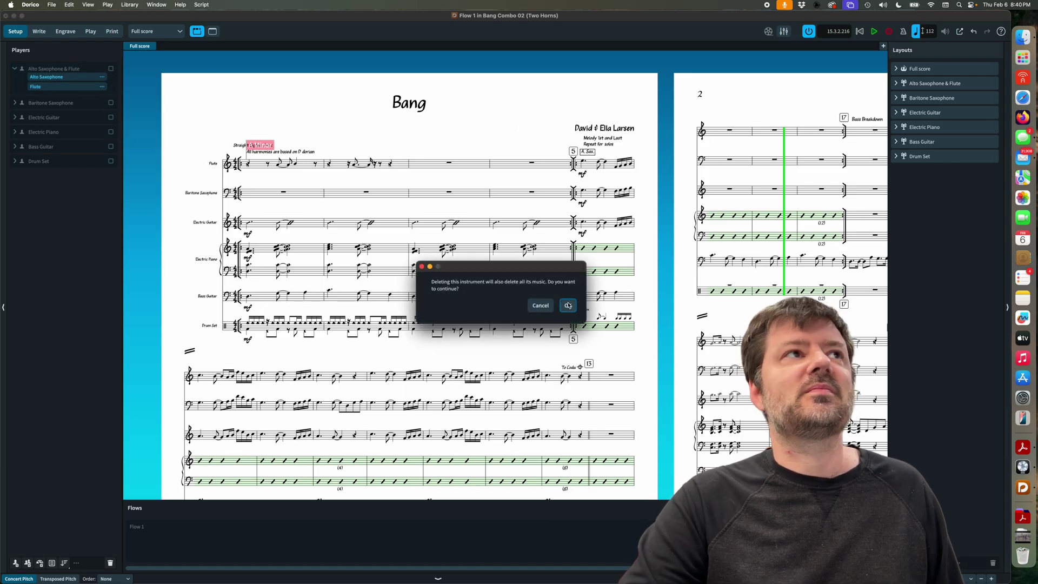
key("Return")
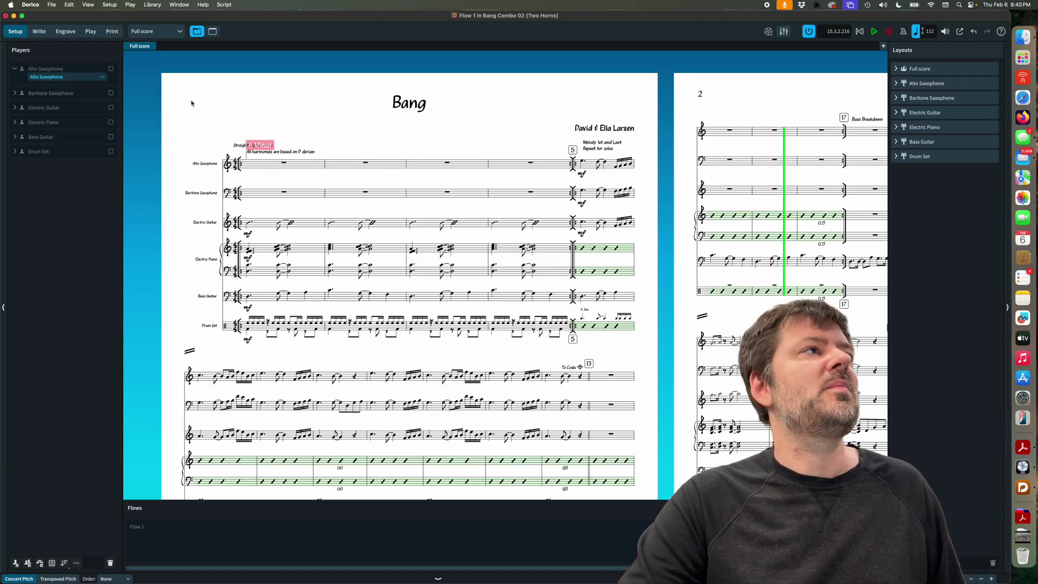
Step: Bring the full score into Engrave mode and look over the list of available layouts
left_click(39, 32)
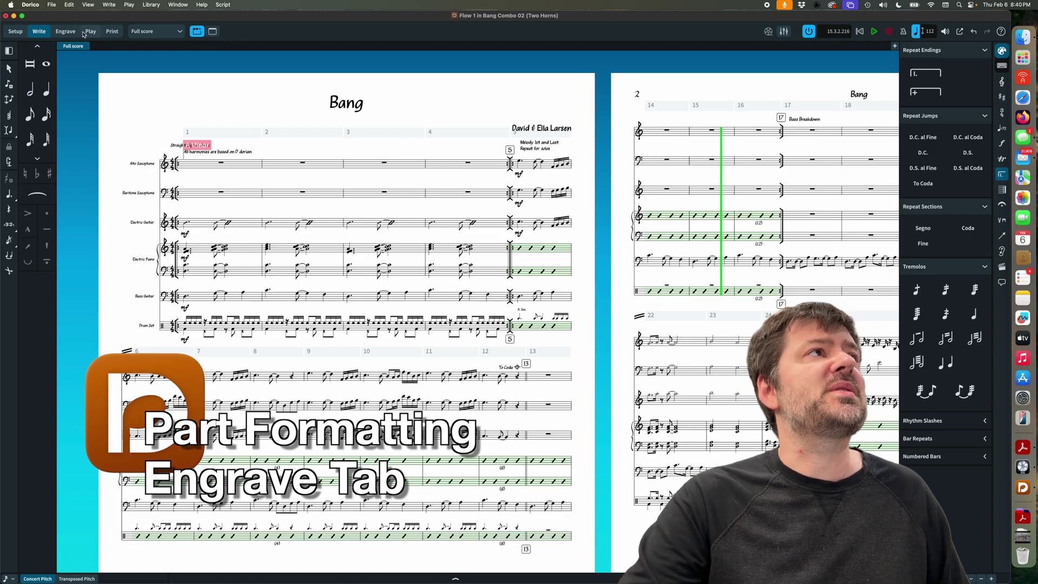
left_click(65, 31)
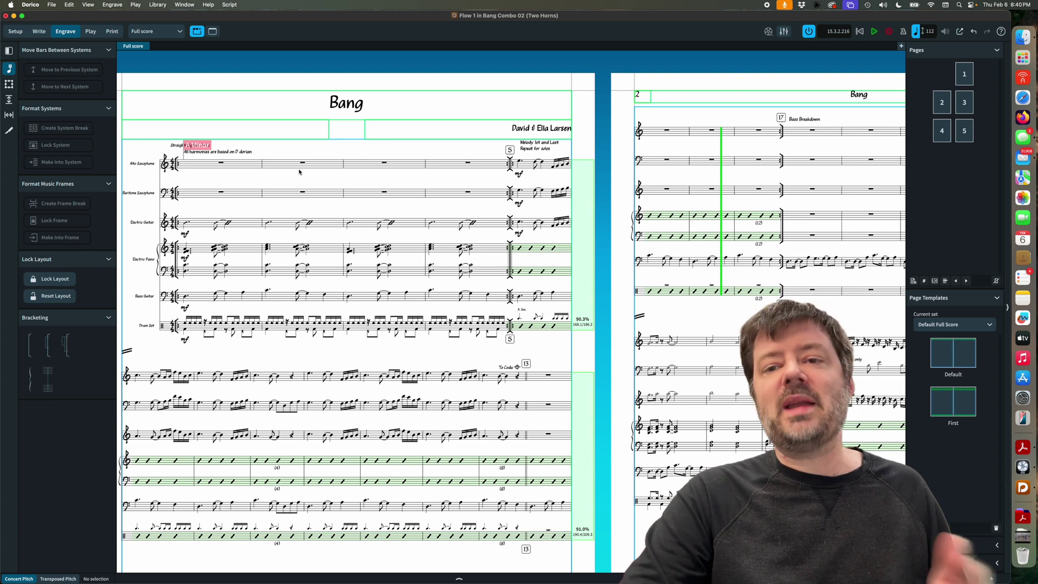
left_click(162, 35)
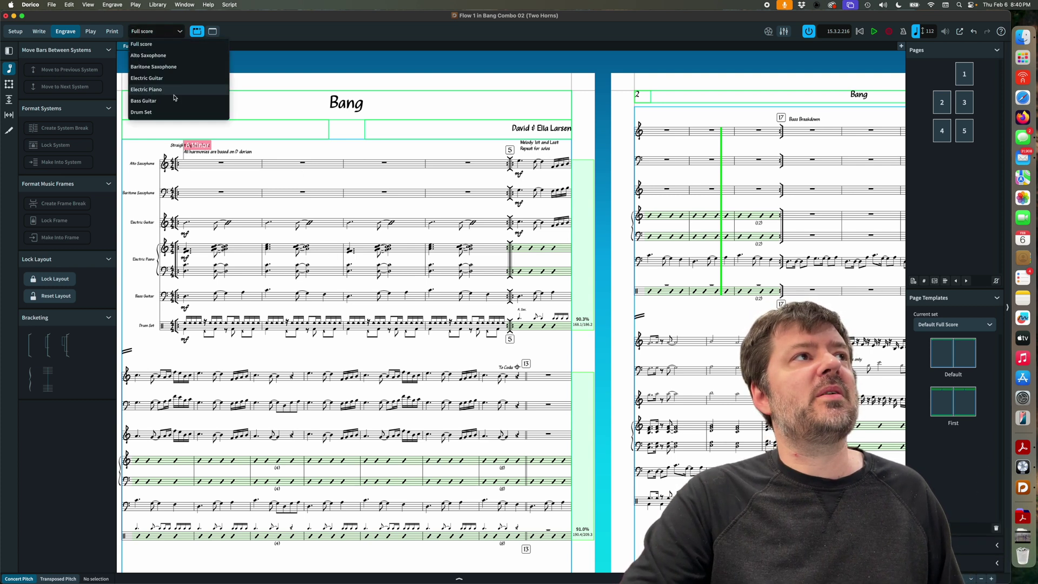
left_click(155, 34)
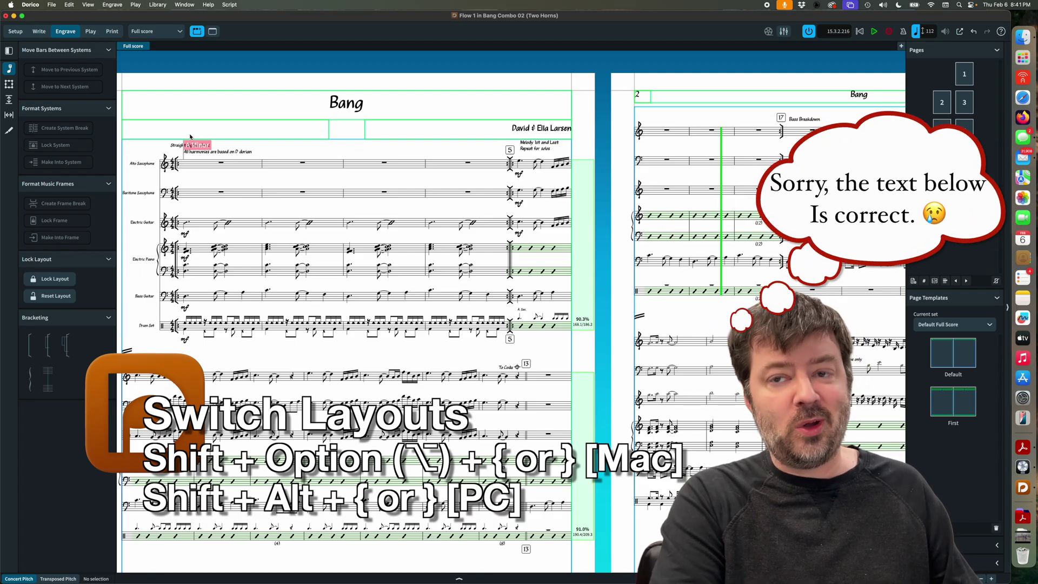
Step: Cycle forward through the next three part layouts and back to the full score
key("shift+alt+bracketright")
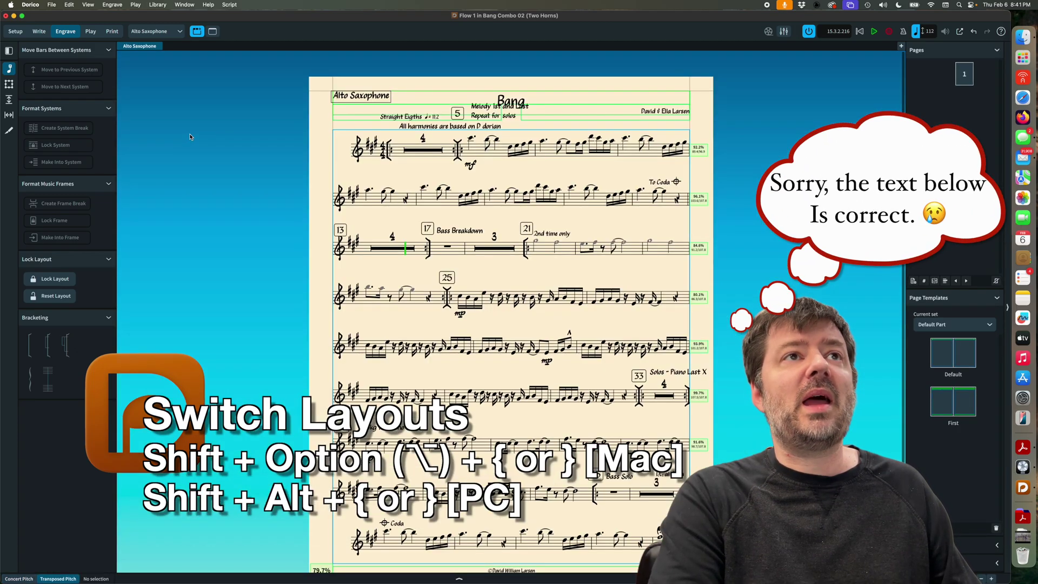
key("shift+alt+bracketright")
key("shift+alt+bracketright")
key("shift+alt+bracketleft")
key("shift+alt+bracketleft")
key("shift+alt+bracketleft")
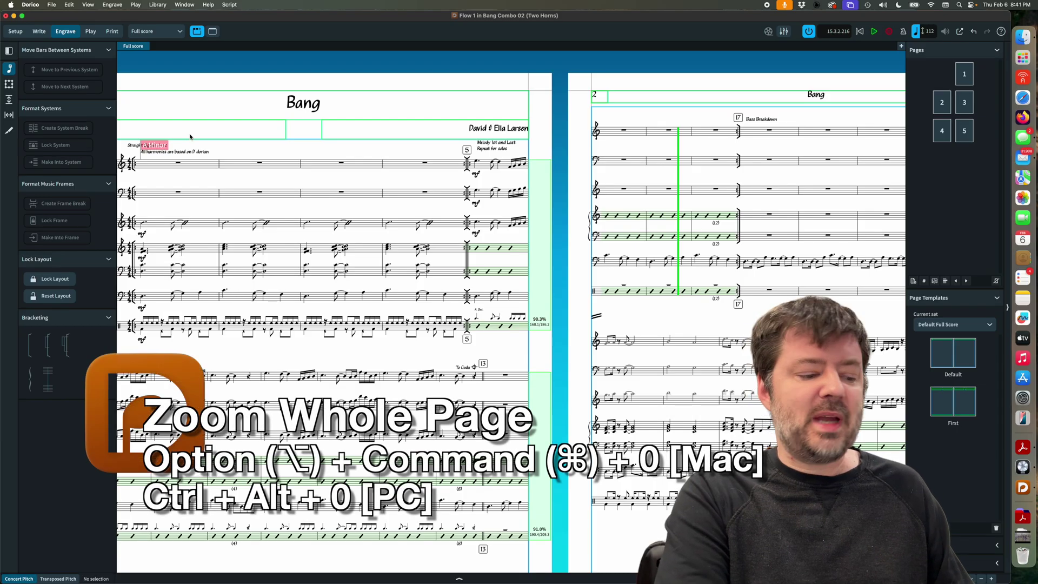
Step: Fit the full score's whole page in view, bring up the Alto Saxophone layout, and examine it close up and at full-page size
key("alt+super+0")
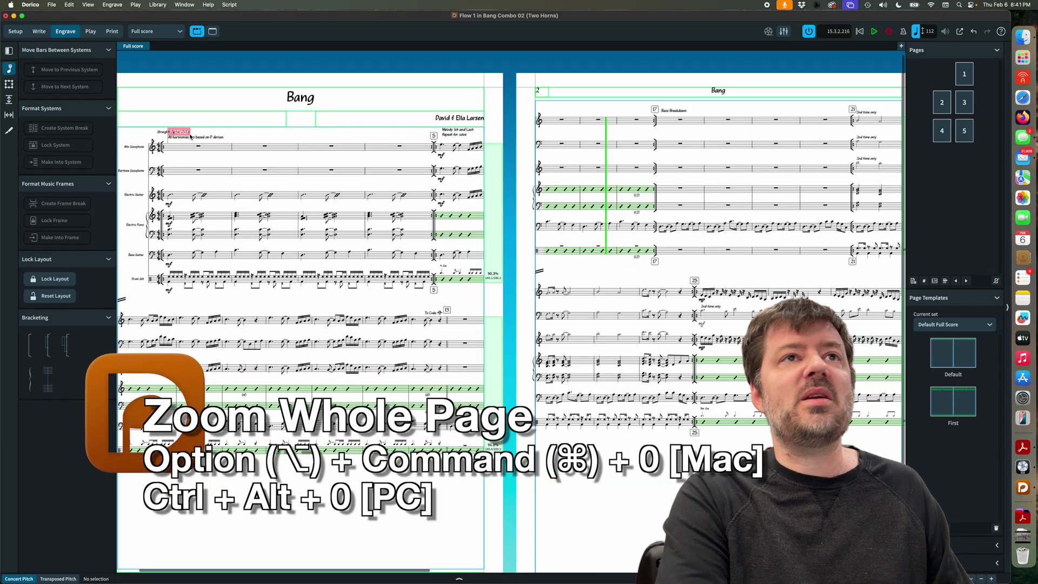
key("alt+super+0")
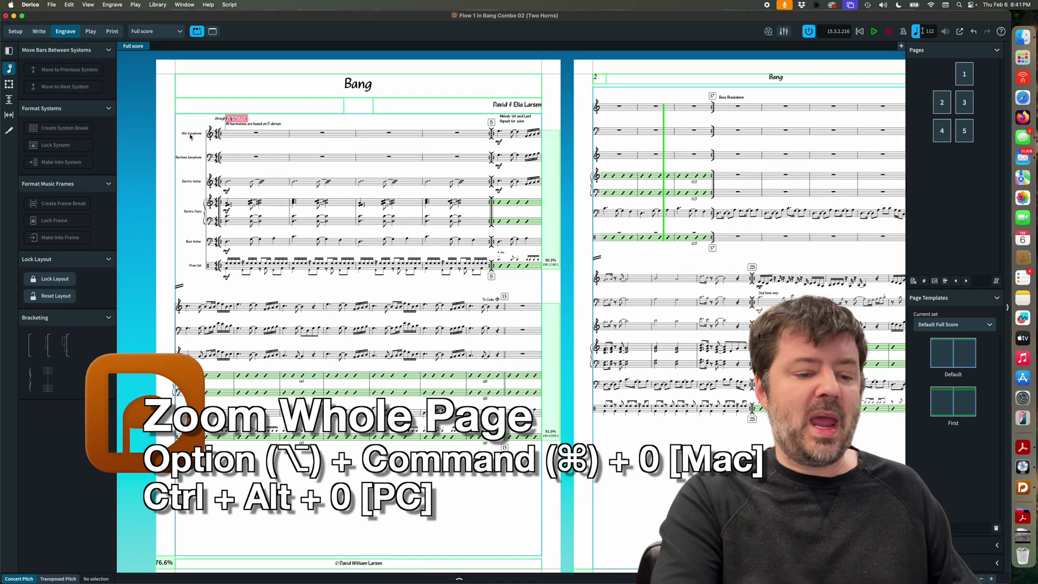
key("w")
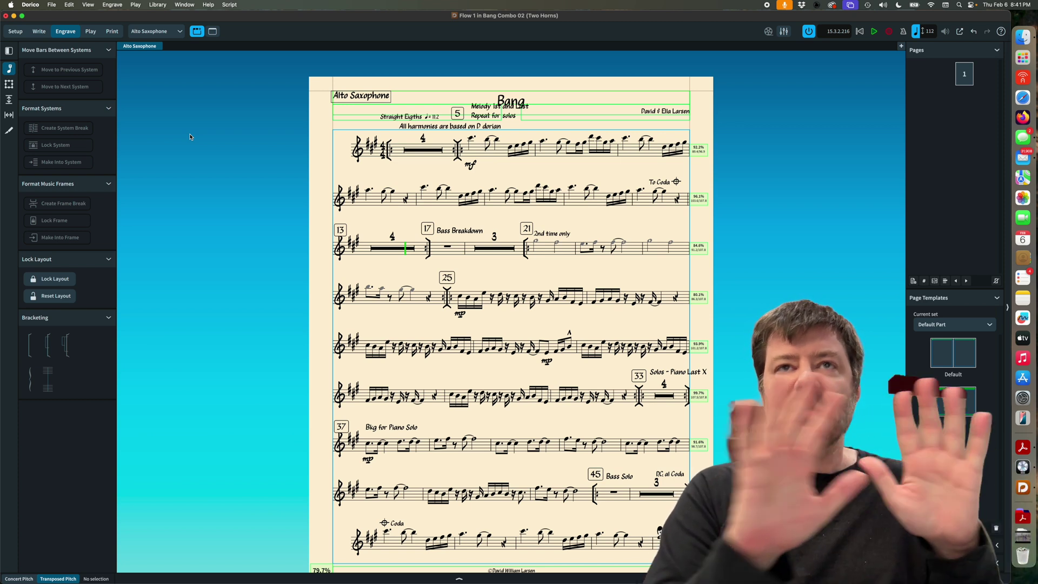
scroll(190, 136, "down", 1)
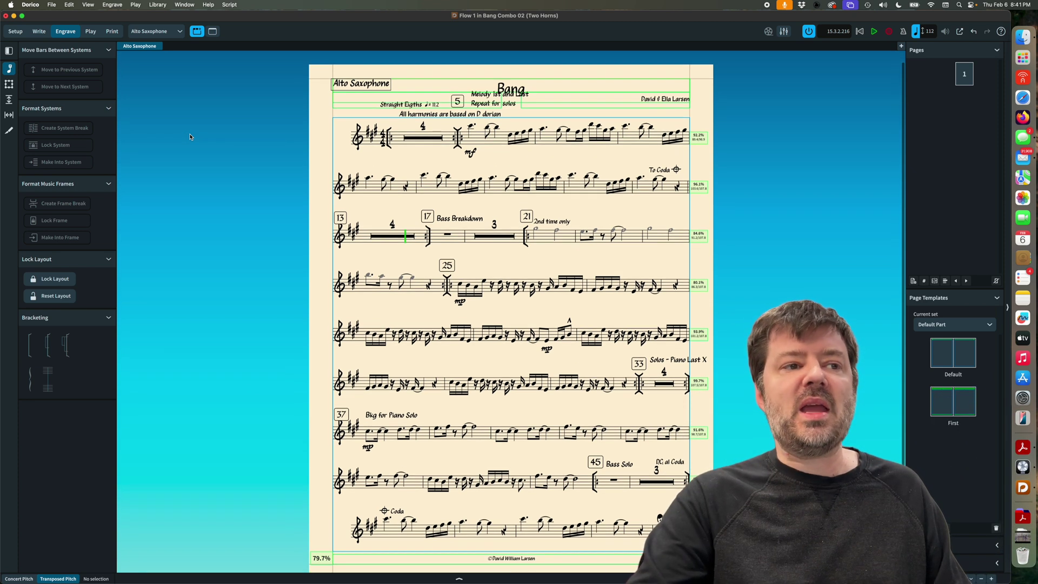
key("super+alt+2")
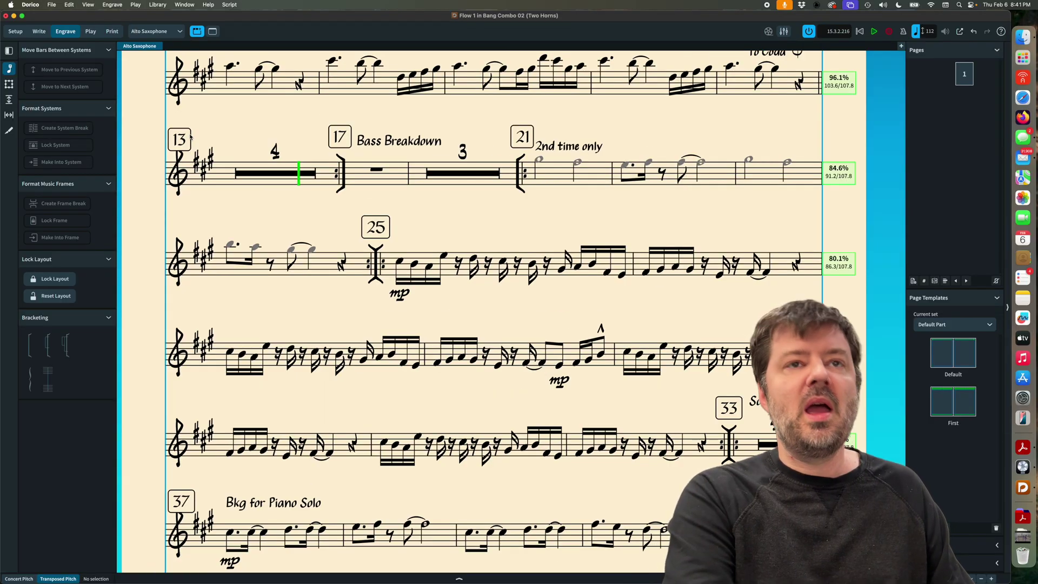
key("super+alt+1")
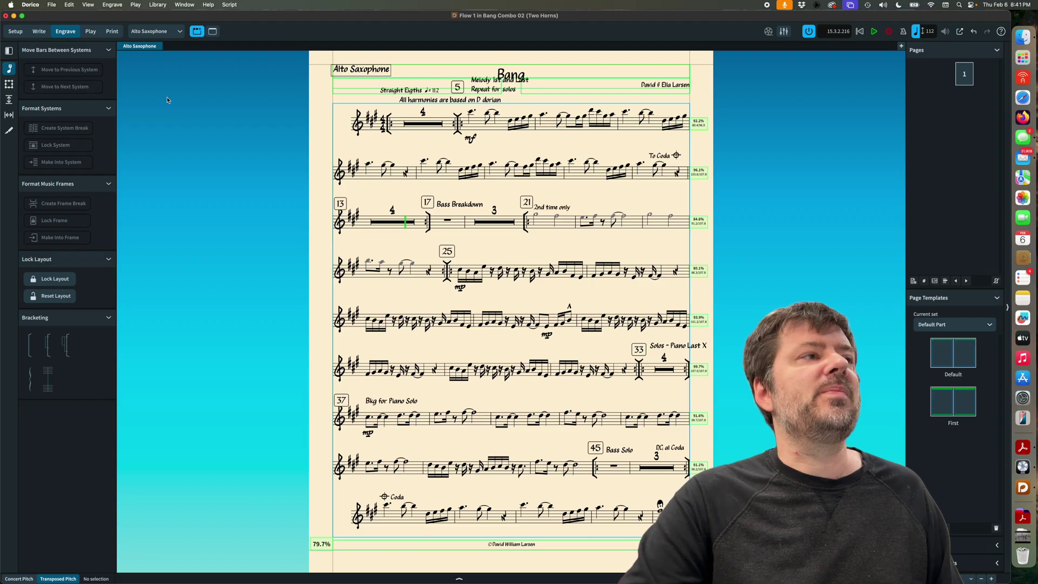
Step: Step through the part layouts from Baritone Saxophone to Electric Piano and examine the piano part at different magnifications
key("super+alt+bracketright")
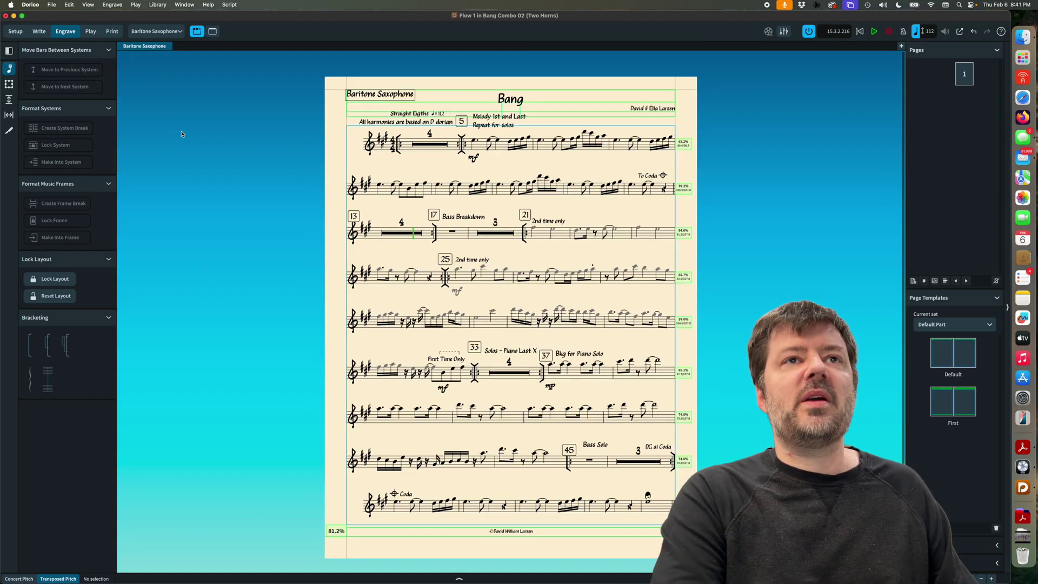
key("super+alt+bracketright")
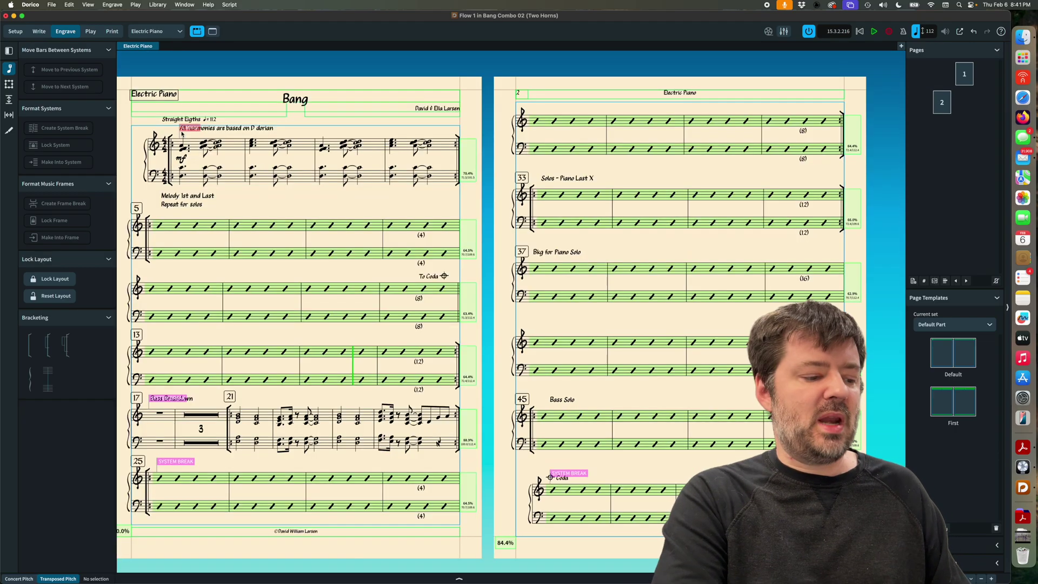
scroll(182, 134, "up", 10)
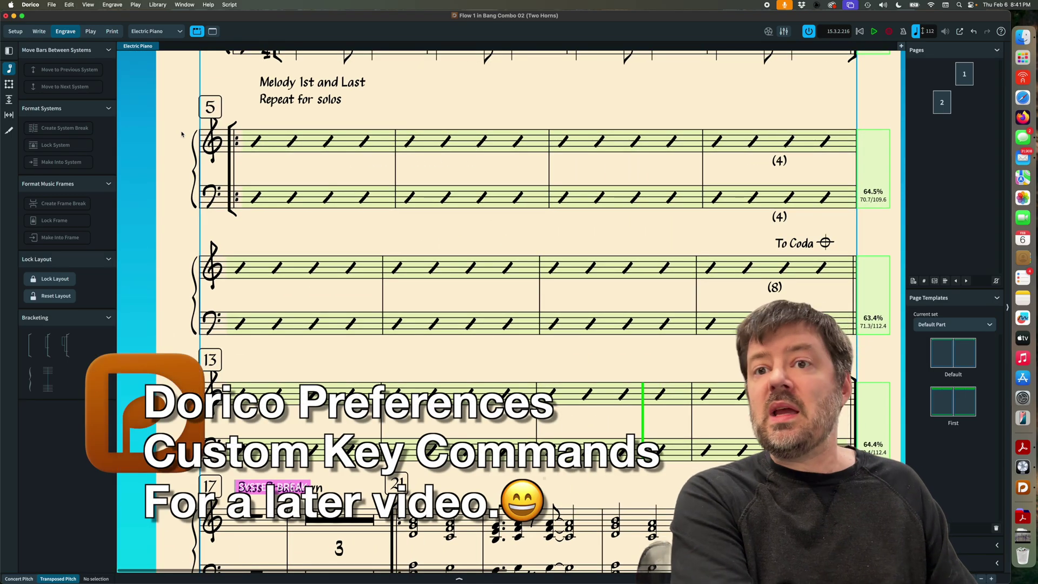
key("super+minus")
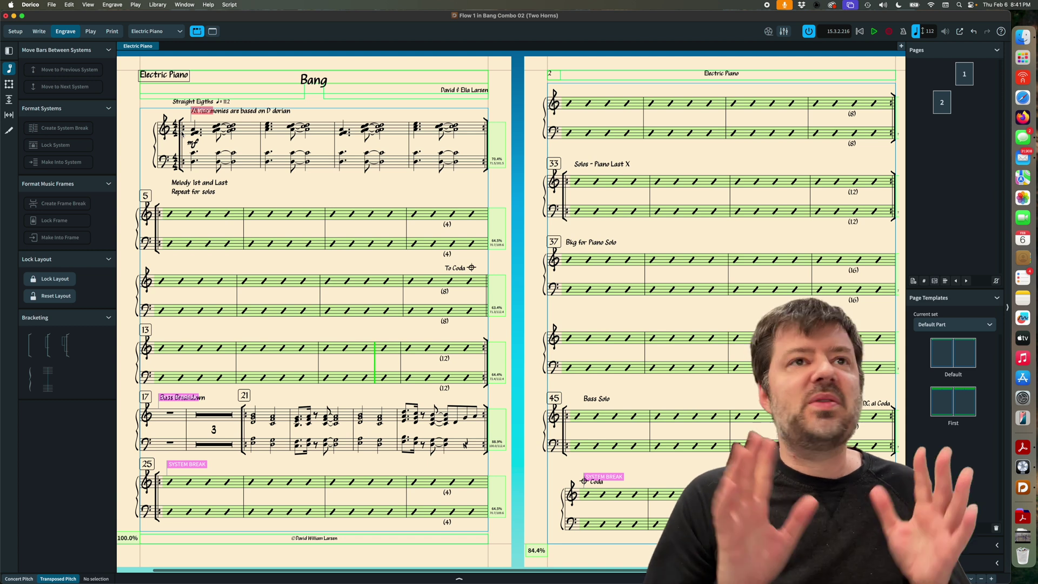
Step: Look over the view's zoom commands, including the Two Pages option
left_click(88, 5)
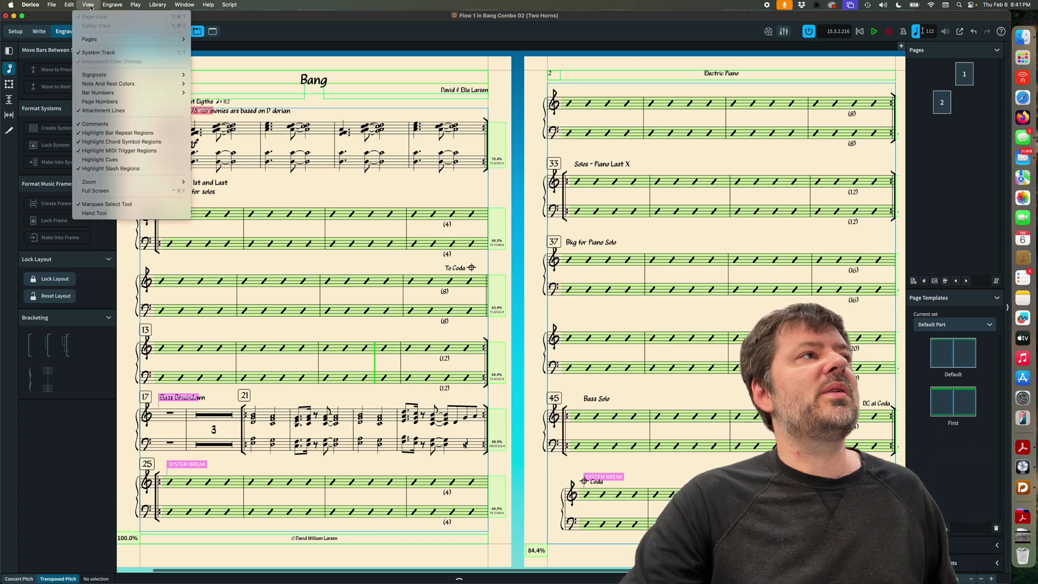
mouse_move(135, 185)
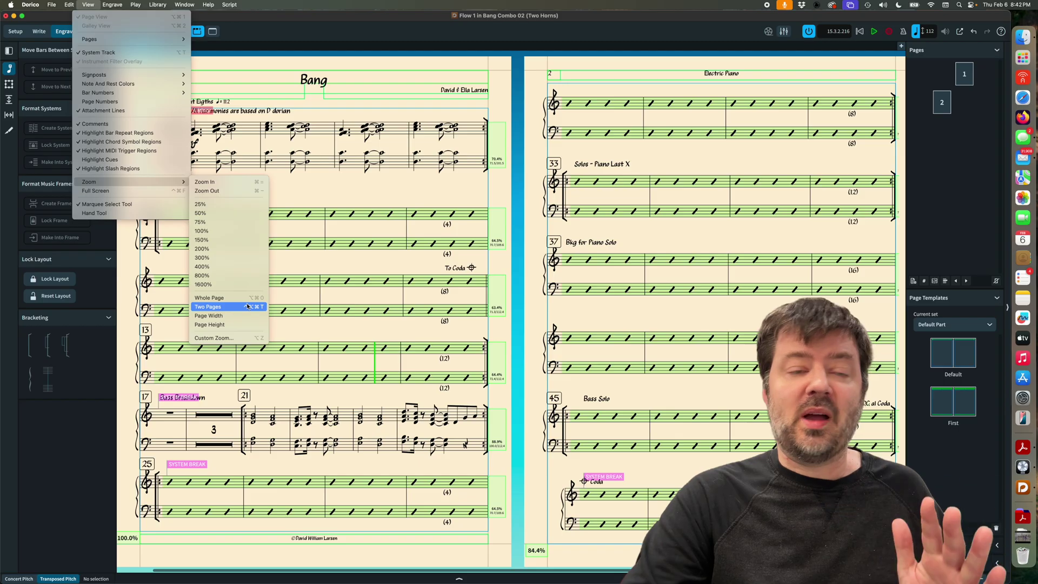
left_click(345, 79)
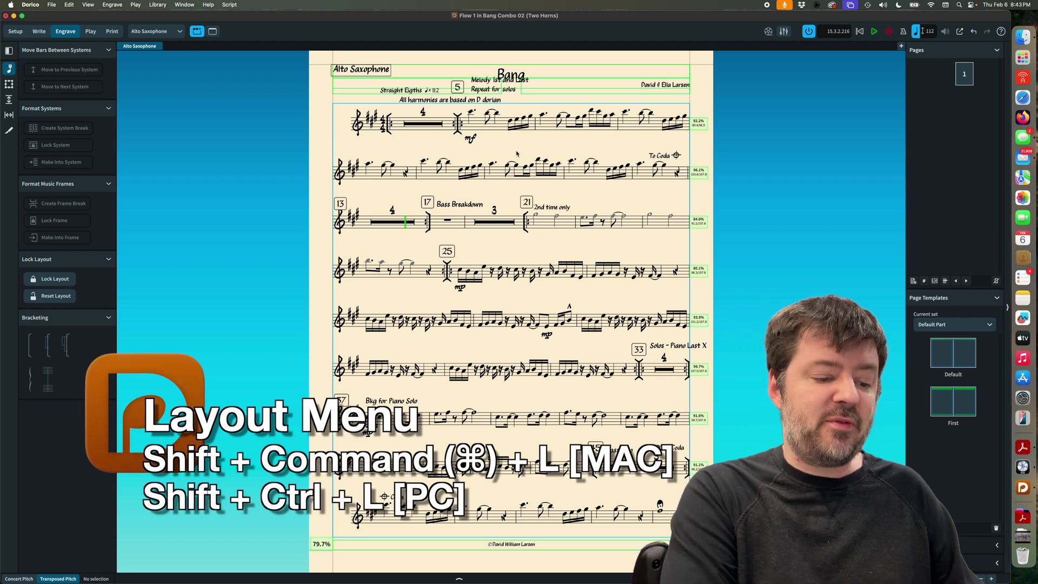
Step: In the Alto Saxophone layout's page setup options, set the top music frame margin to 0.5" and apply it
key("shift+super+l")
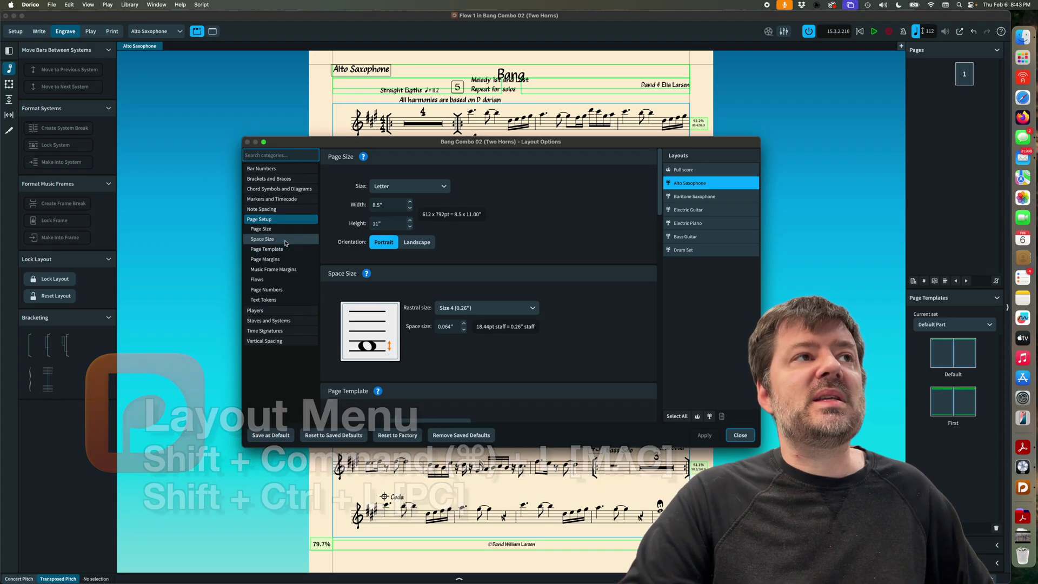
scroll(469, 255, "down", 8)
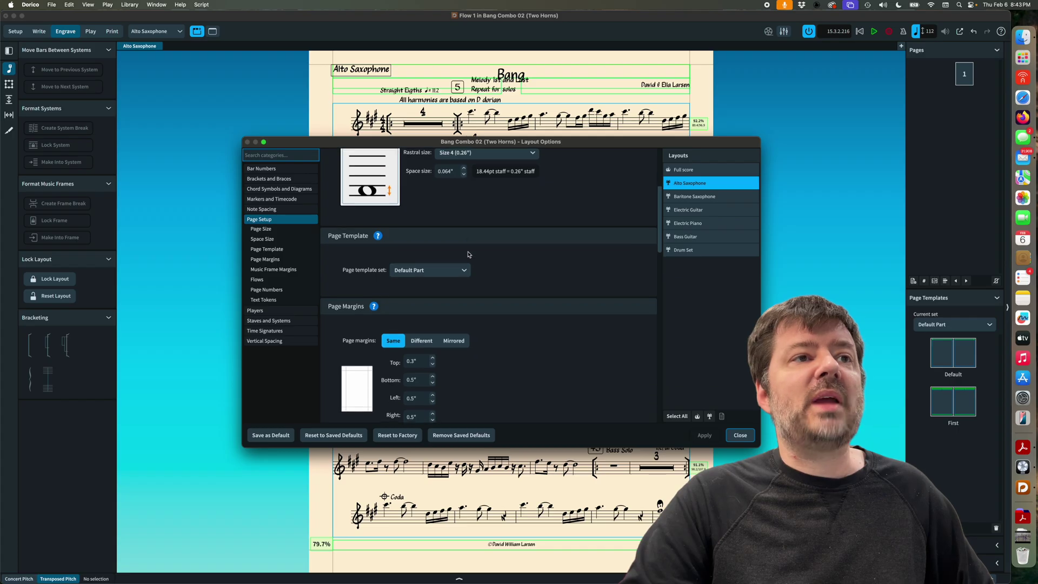
scroll(469, 255, "down", 5)
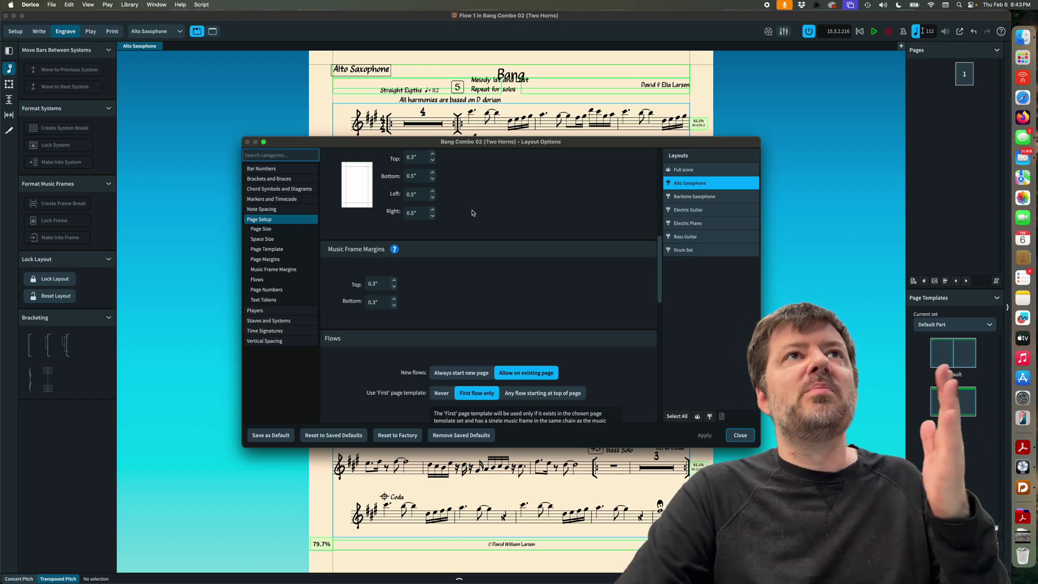
left_click(384, 283)
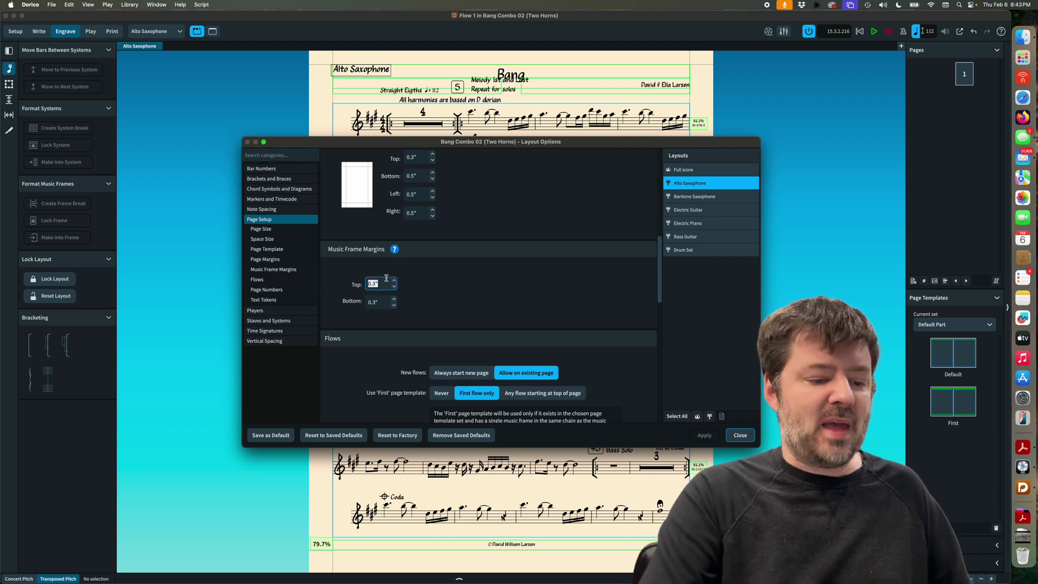
type("0")
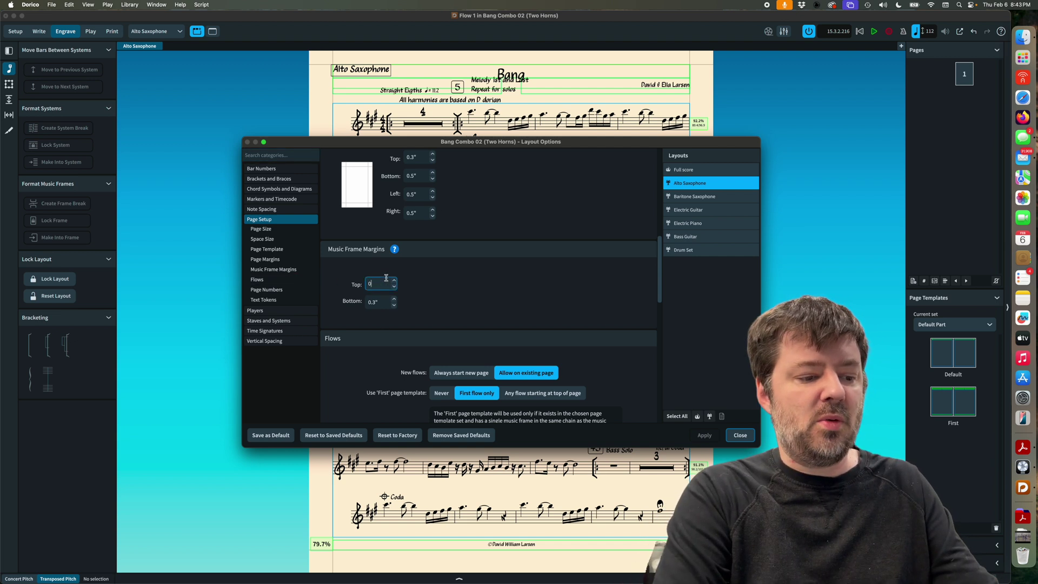
type(".5")
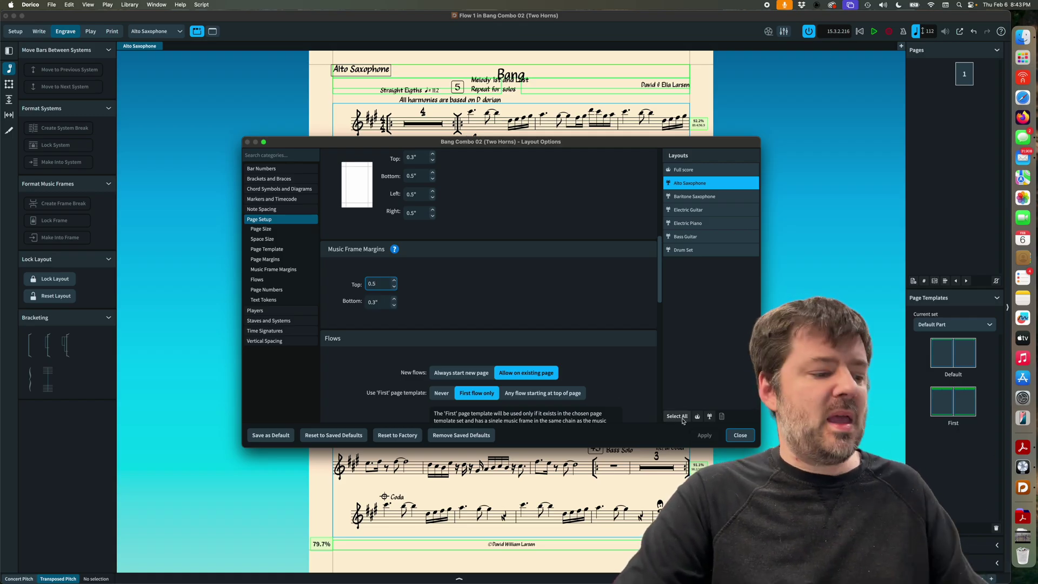
key("Tab")
left_click(698, 435)
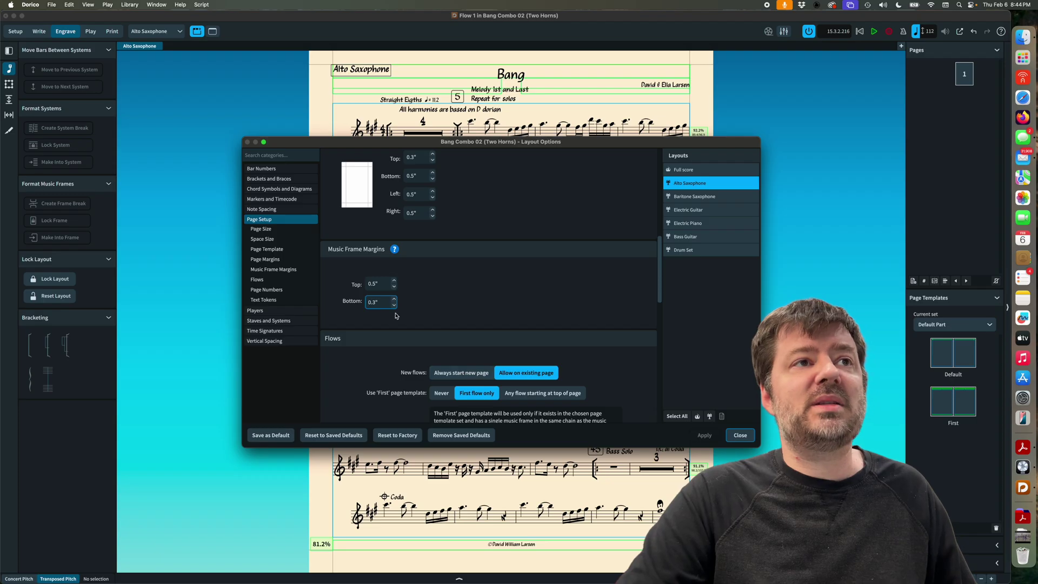
Step: Set the Alto Saxophone layout's bottom music frame margin to 0.5" and apply it
left_click_drag(380, 303, 331, 293)
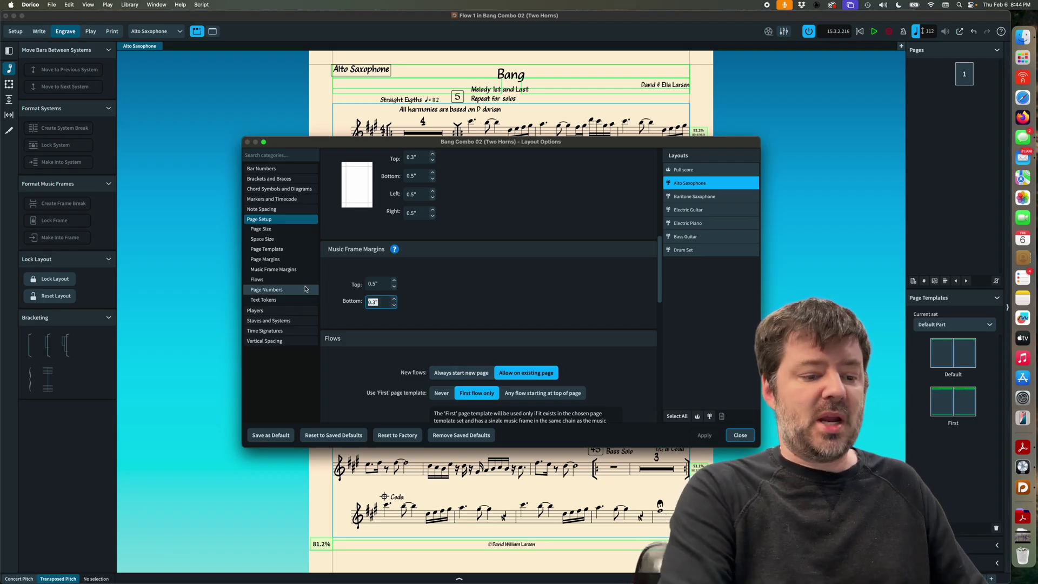
type("0.5")
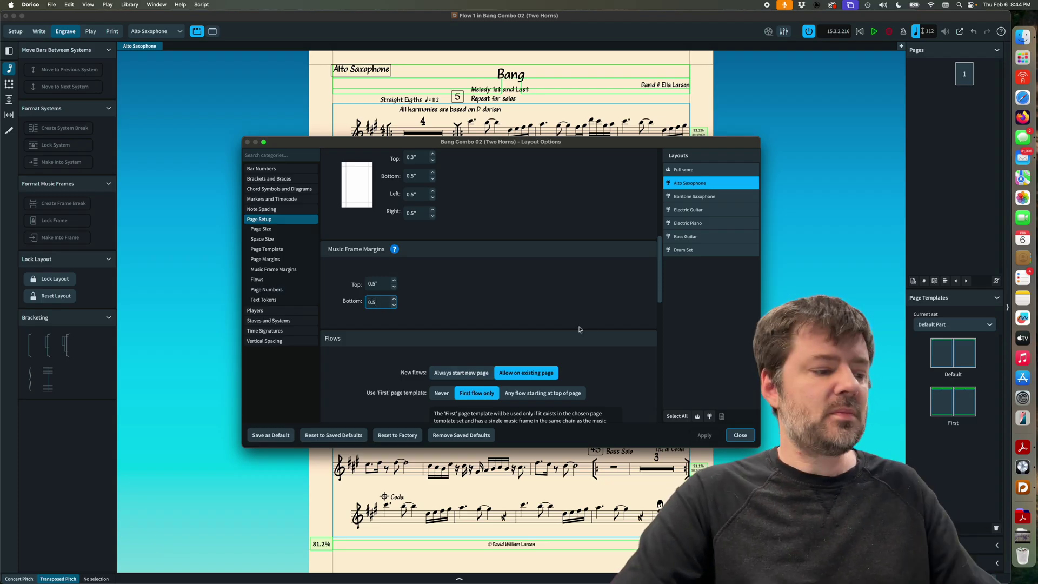
key("Tab")
left_click(704, 435)
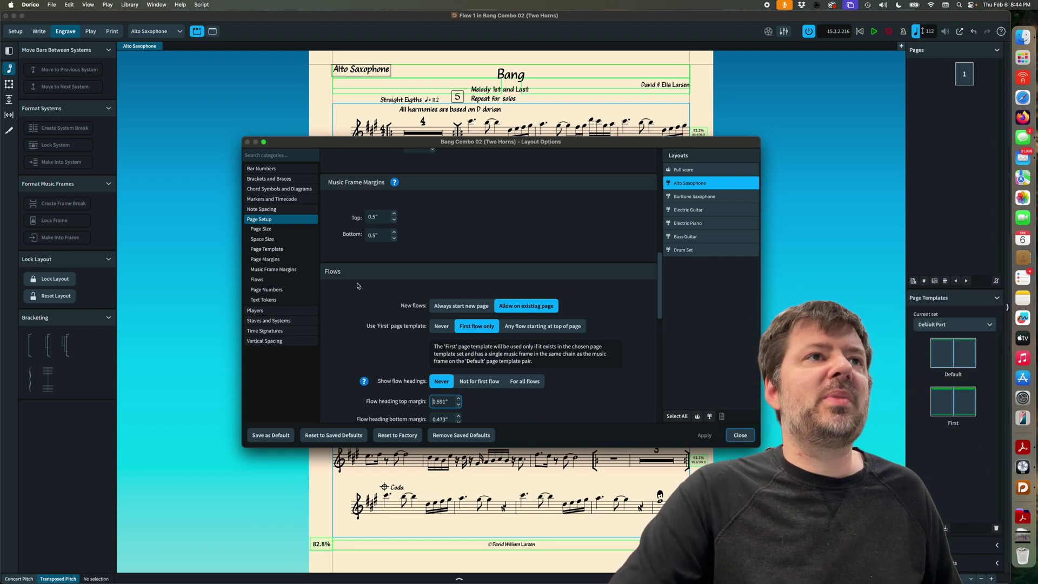
Step: Set the bottom music frame margin to 0.3", apply it, and close the layout options
left_click(382, 235)
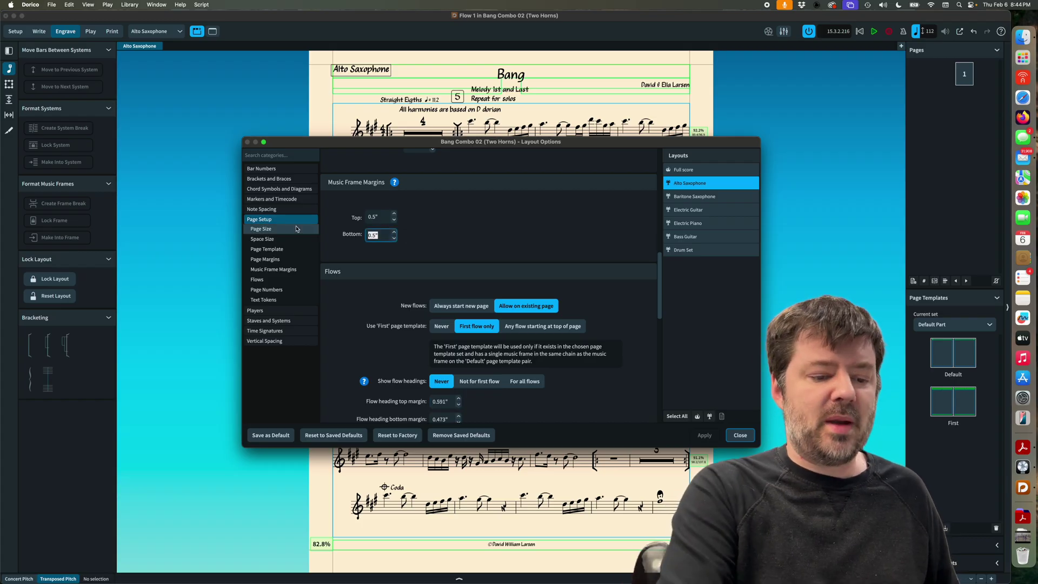
type("0.3")
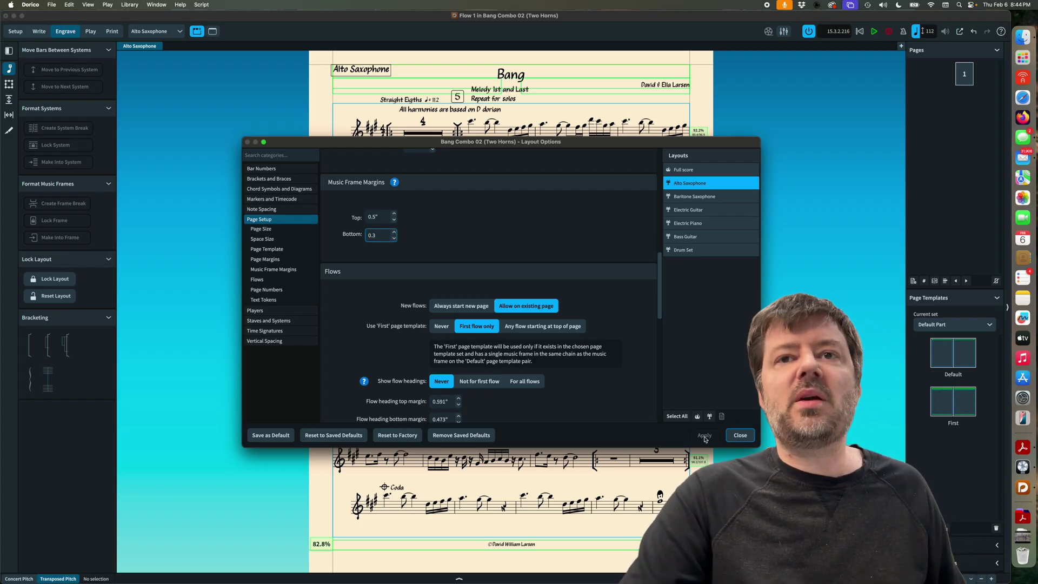
key("Tab")
left_click(705, 436)
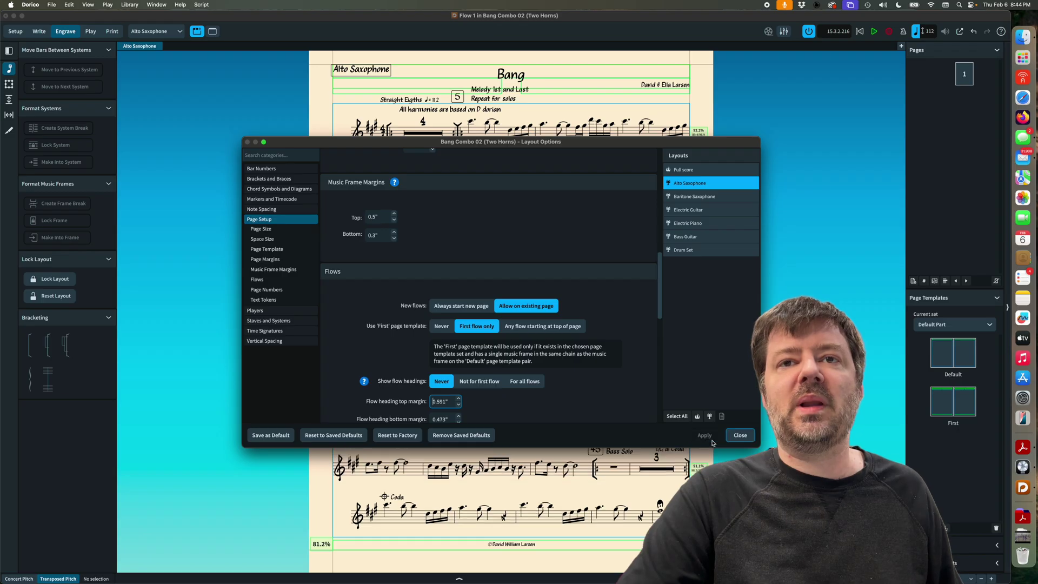
left_click(740, 435)
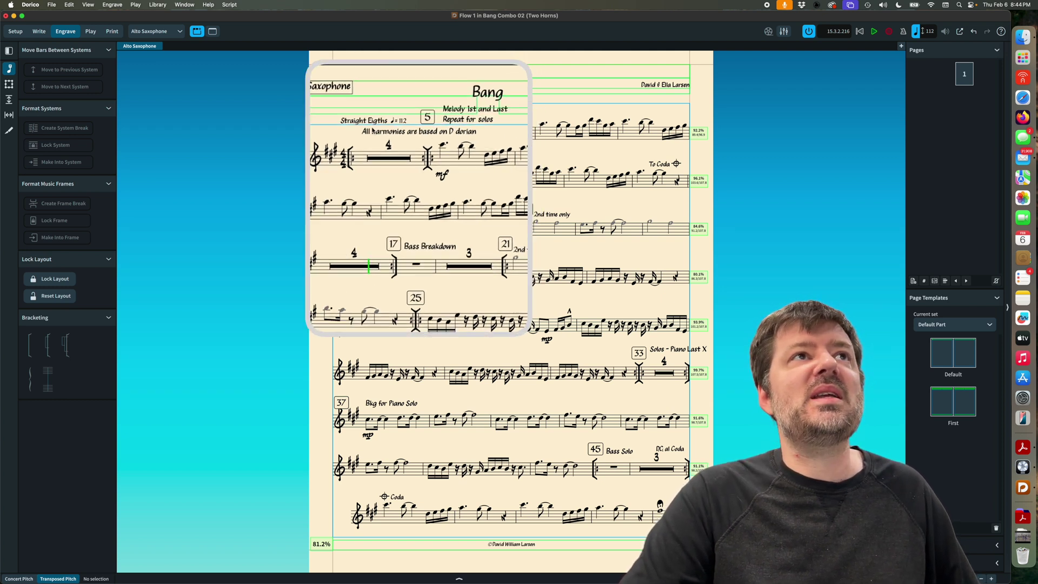
Step: Examine the crowded items above the first system: the harmonies text, tempo mark, rehearsal mark 5 and the "Melody 1st and Last" text
left_click(442, 112)
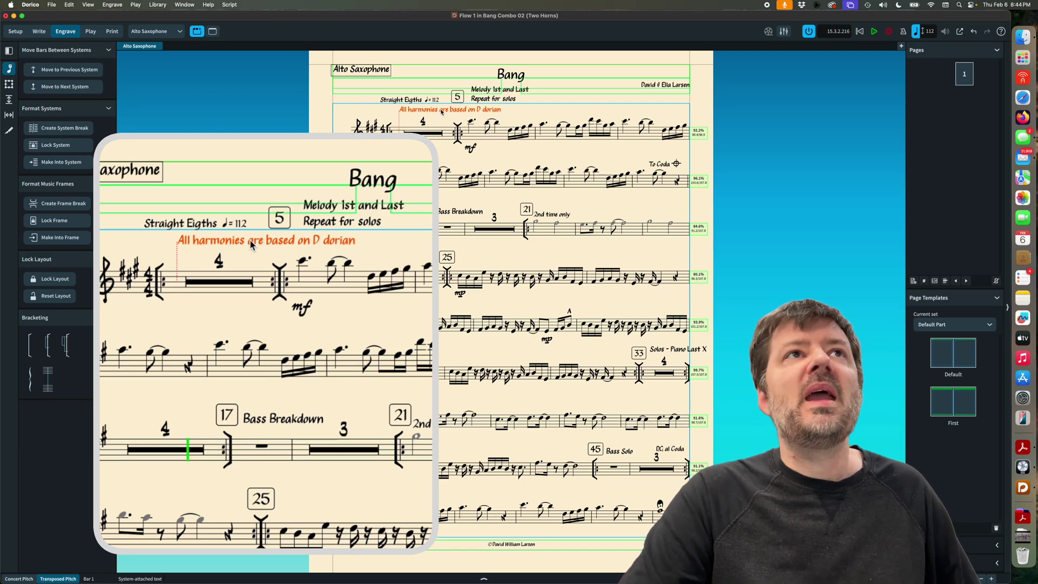
left_click(427, 102)
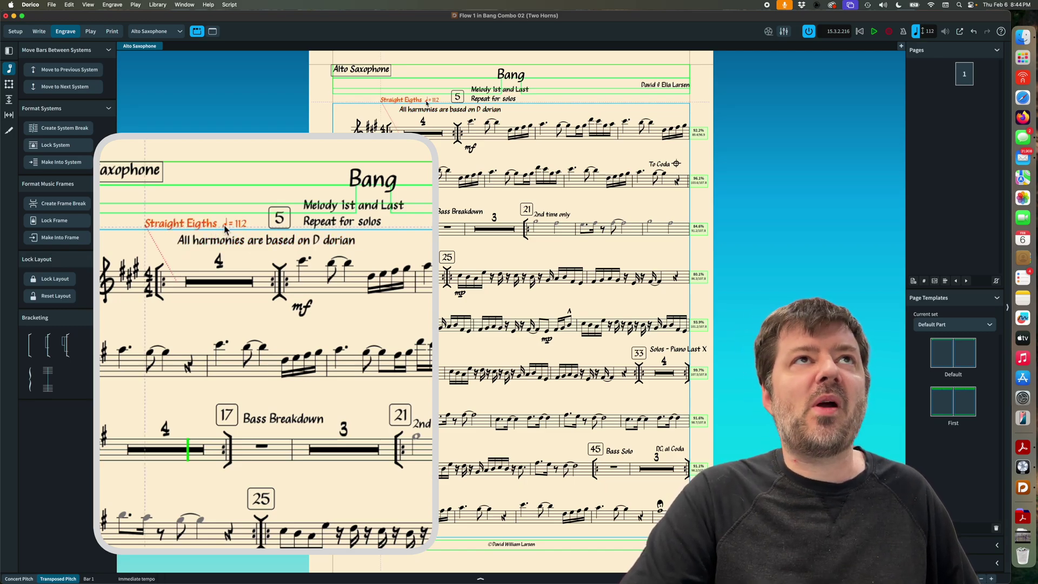
left_click(460, 97)
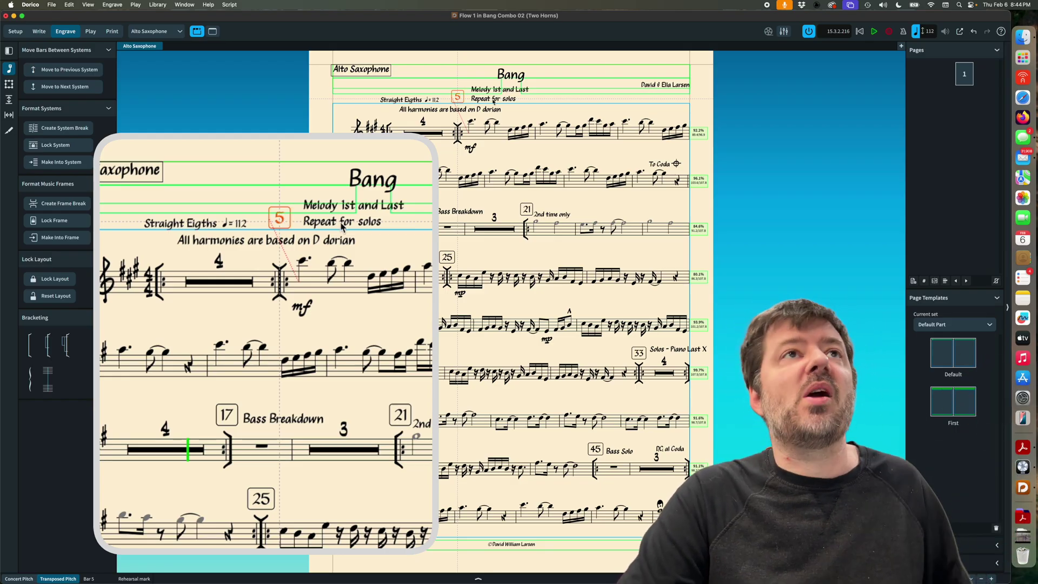
left_click(509, 99)
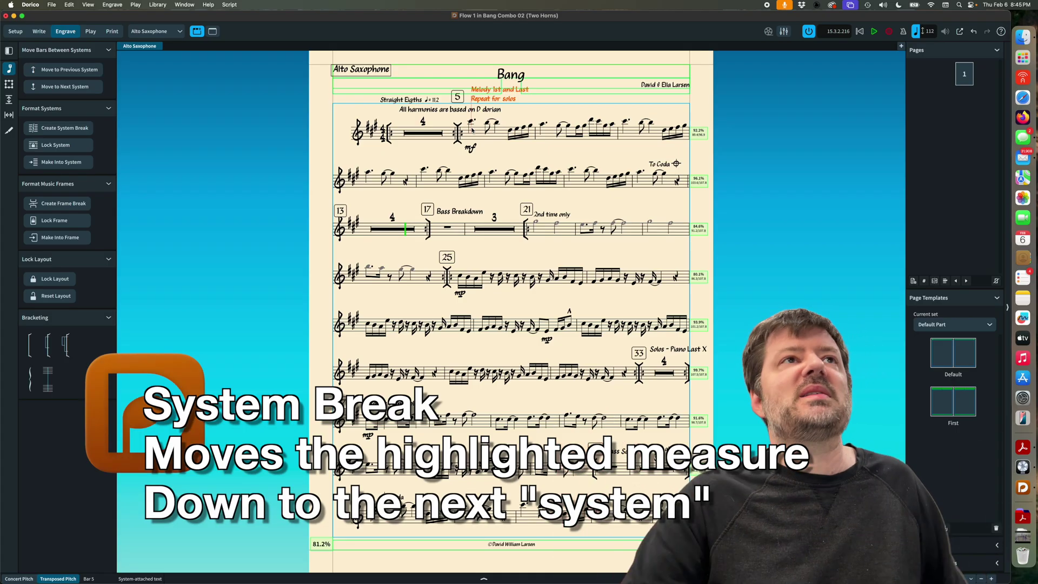
Step: Create a system break at the first note of bar 5 in the Alto Saxophone part
left_click(471, 122)
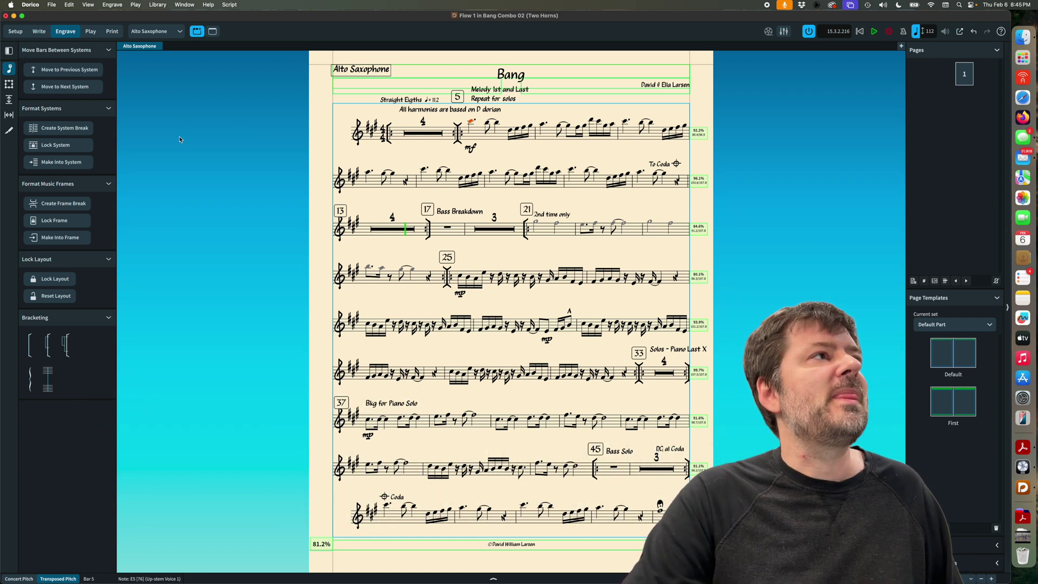
left_click(80, 130)
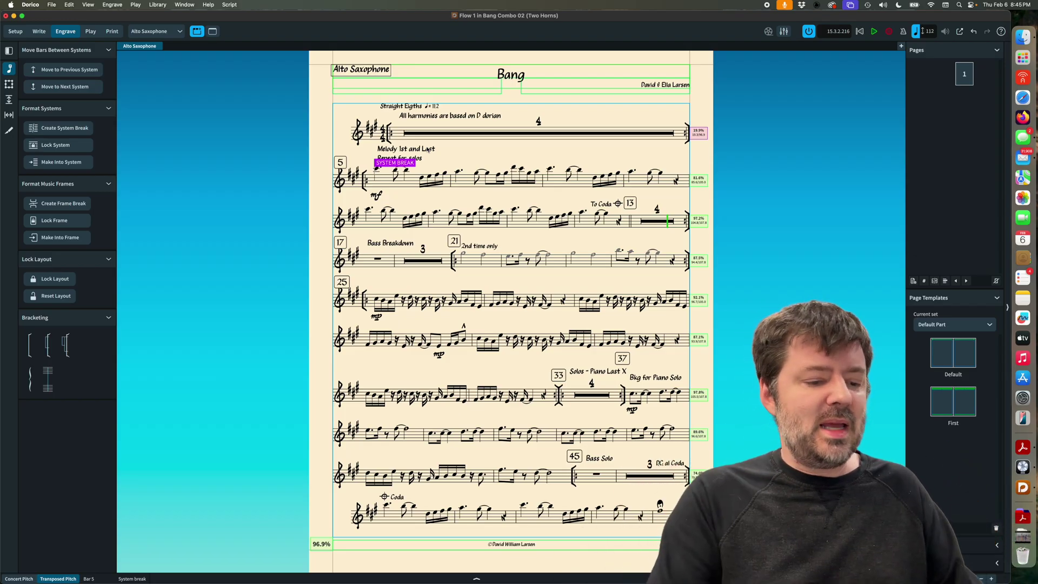
Step: Set the Alto Saxophone layout's top music frame margin to 0.3", apply it, and close the layout options
key("super+shift+l")
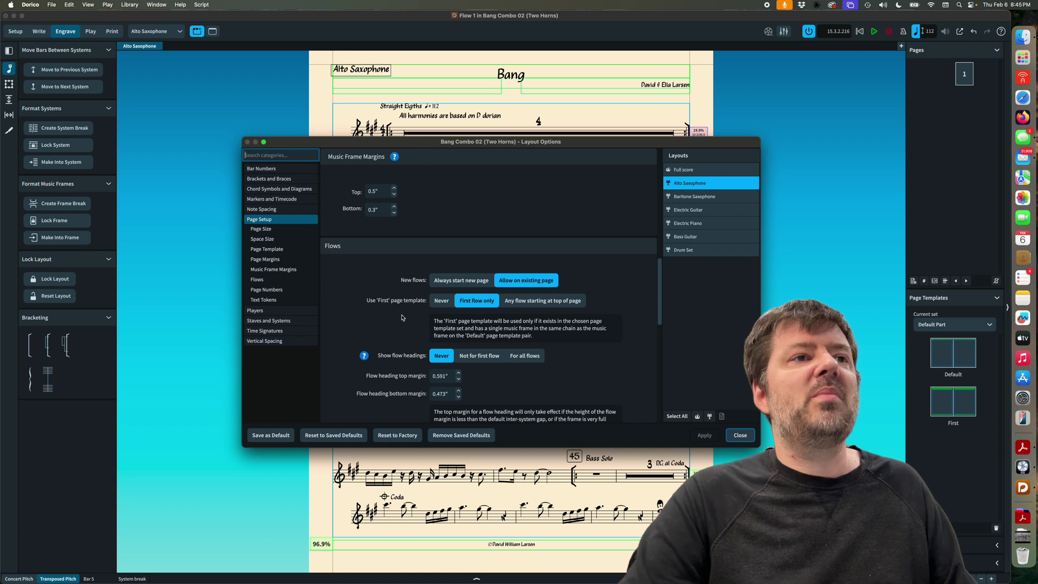
scroll(401, 317, "down", 3)
scroll(402, 318, "up", 5)
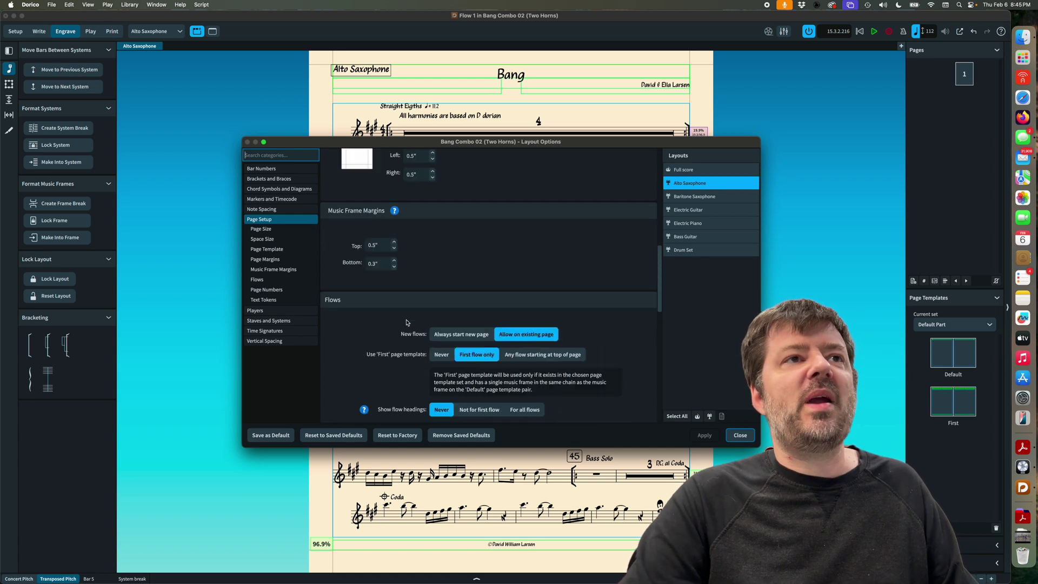
left_click(380, 246)
type("0.3")
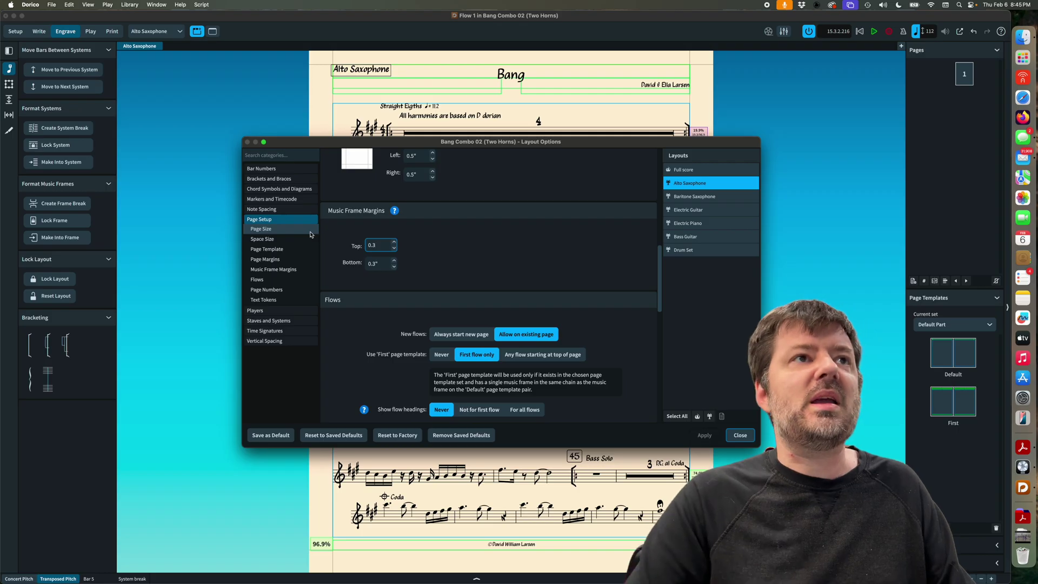
key("Return")
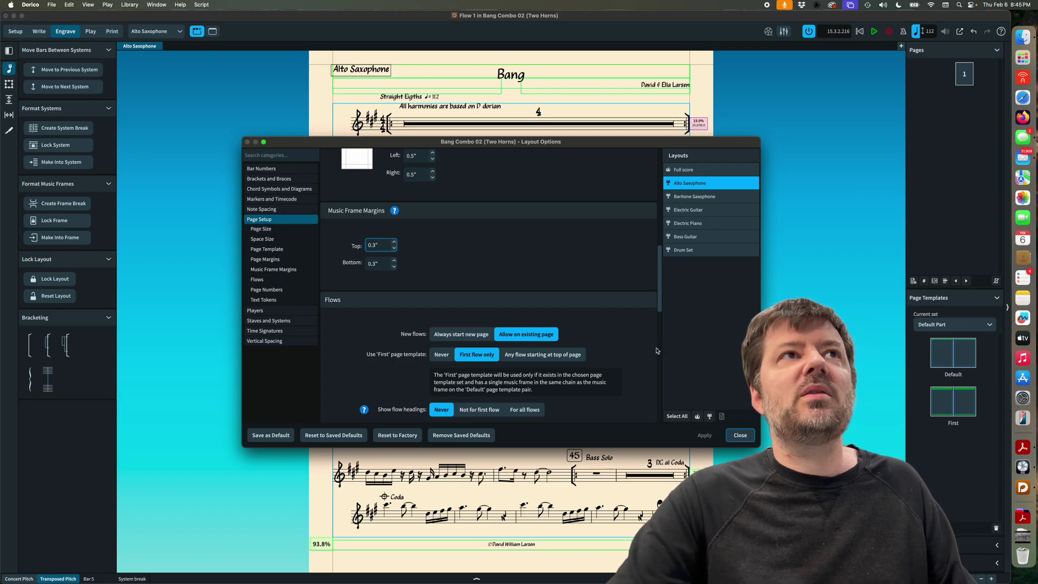
left_click(740, 435)
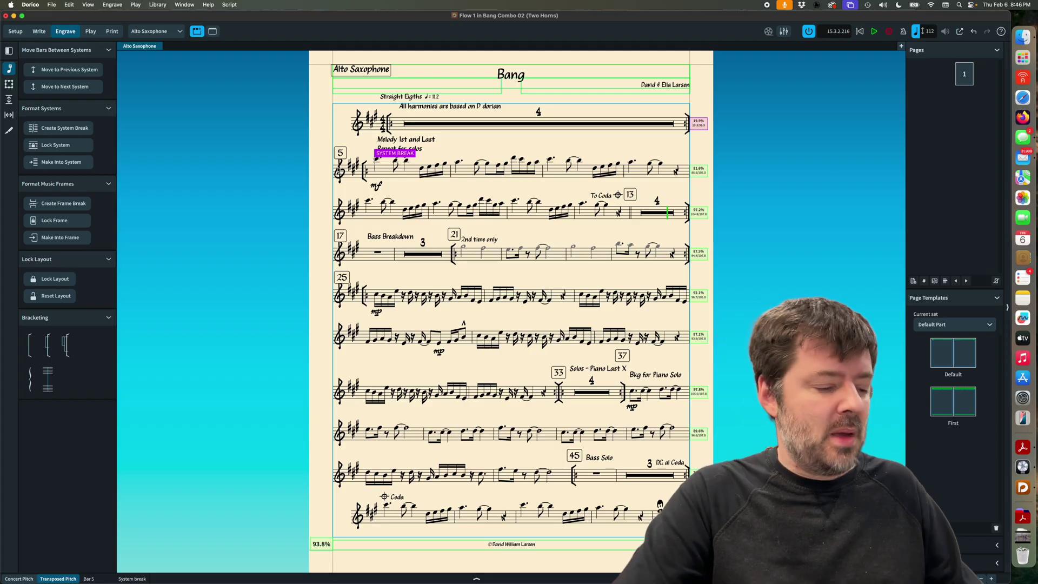
Step: In the engraving options for rehearsal marks, set the minimum distance outside the staff to 3 7/8 spaces and apply it
key("super+shift+e")
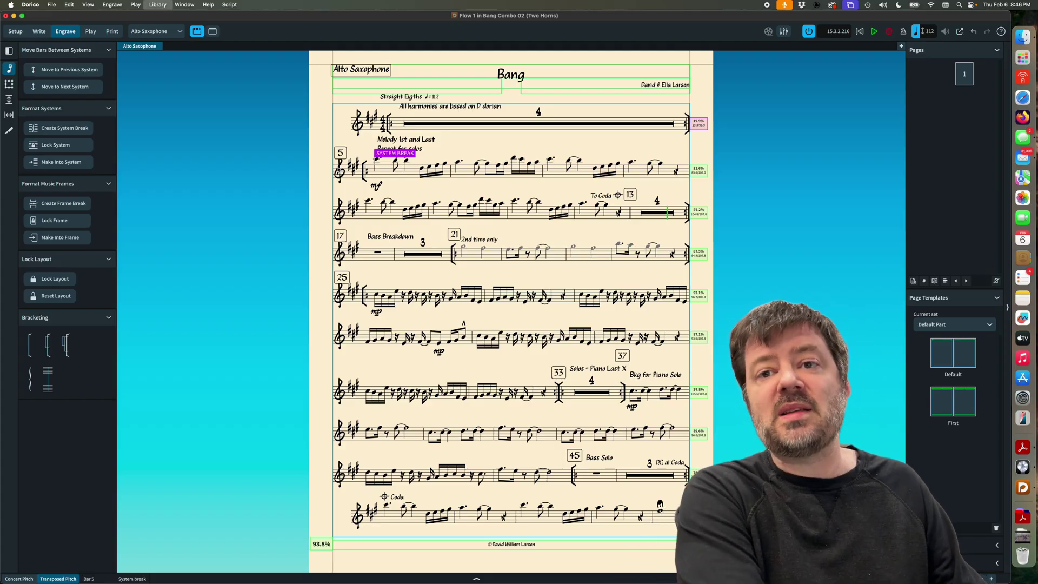
type("reh")
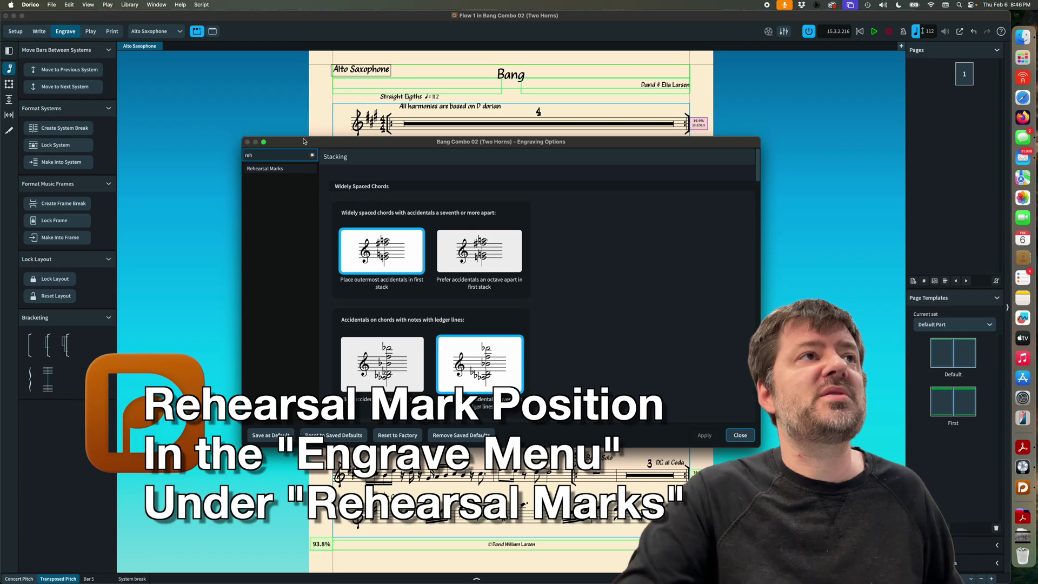
left_click(280, 168)
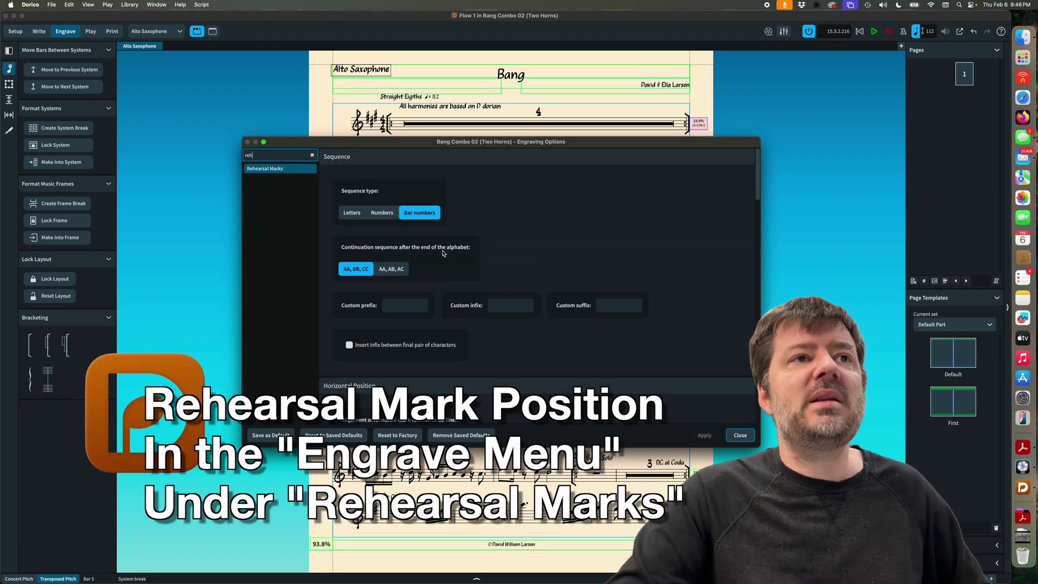
scroll(480, 323, "down", 10)
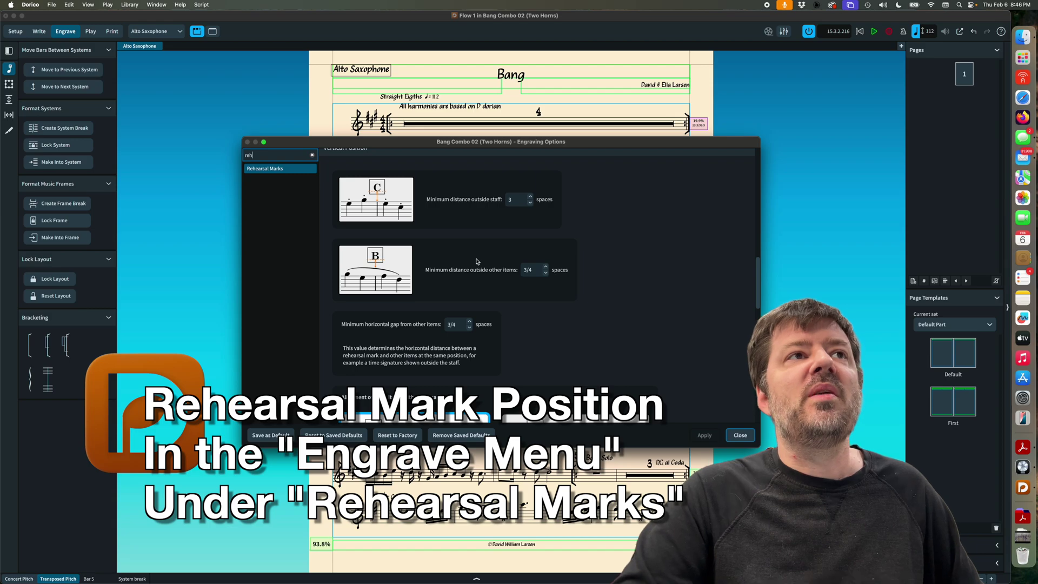
scroll(443, 219, "up", 1)
left_click(529, 211)
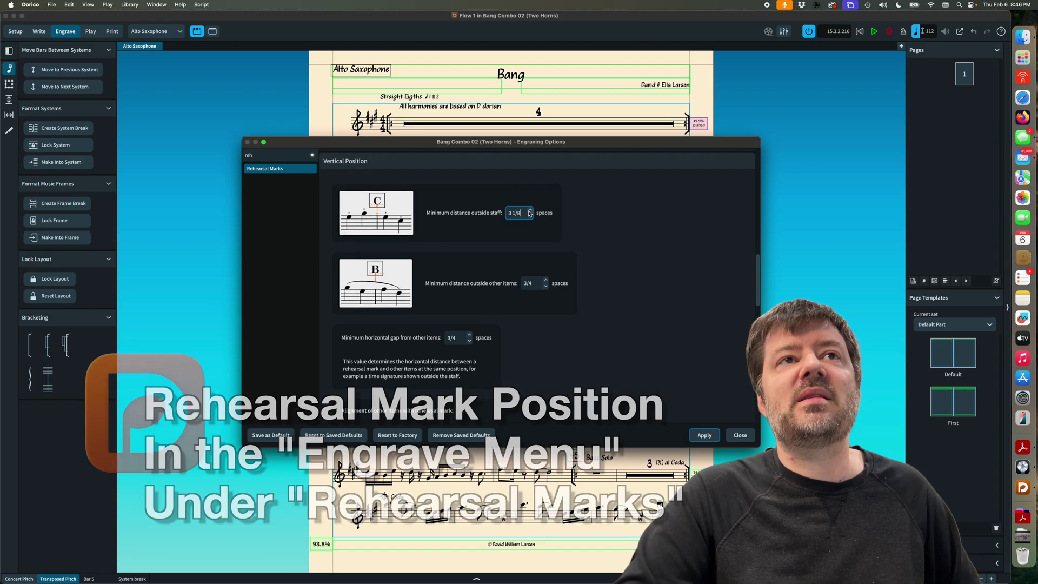
left_click(530, 211)
left_click(530, 211)
left_click(529, 211)
left_click(529, 211)
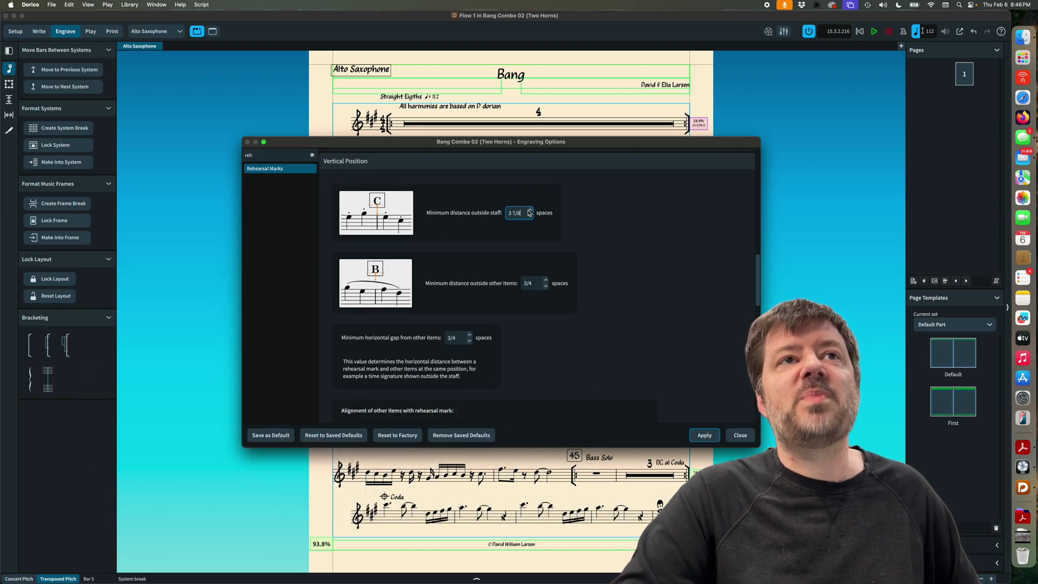
key("Return")
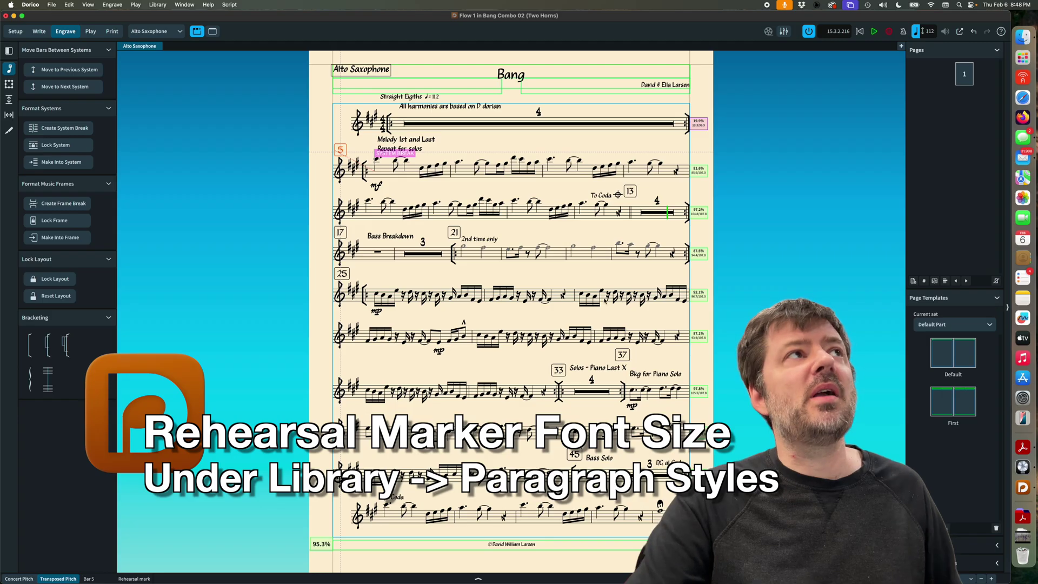
Step: Set the size of the Rehearsal Marks paragraph style to 13 pt and confirm it
left_click(162, 4)
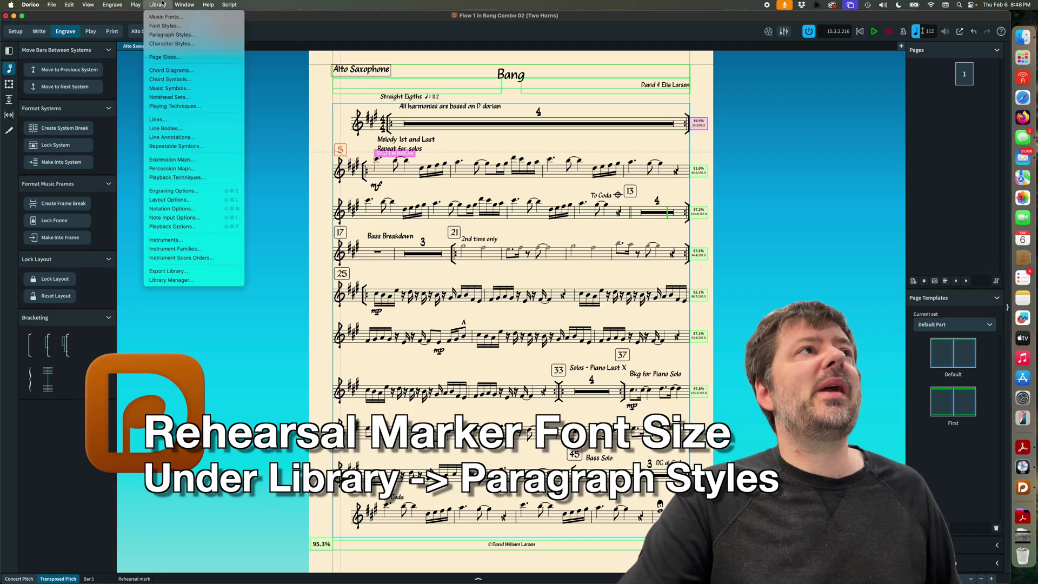
left_click(172, 35)
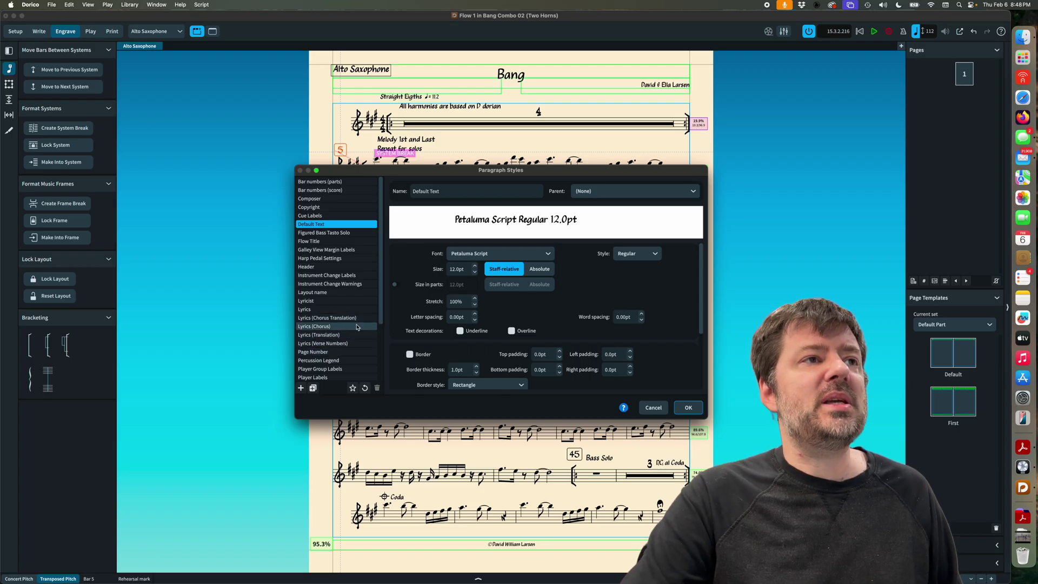
scroll(346, 342, "down", 3)
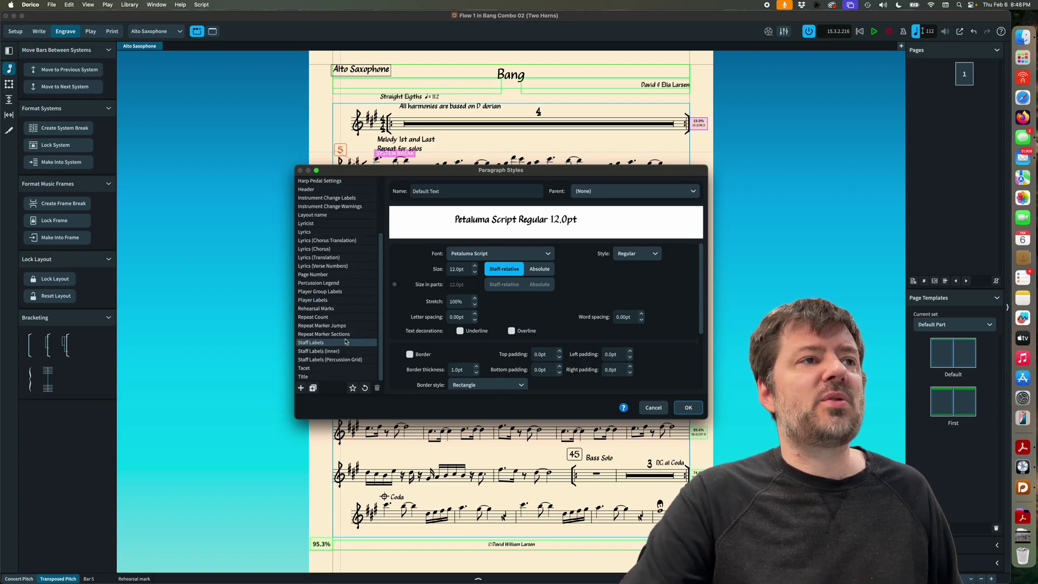
left_click(335, 308)
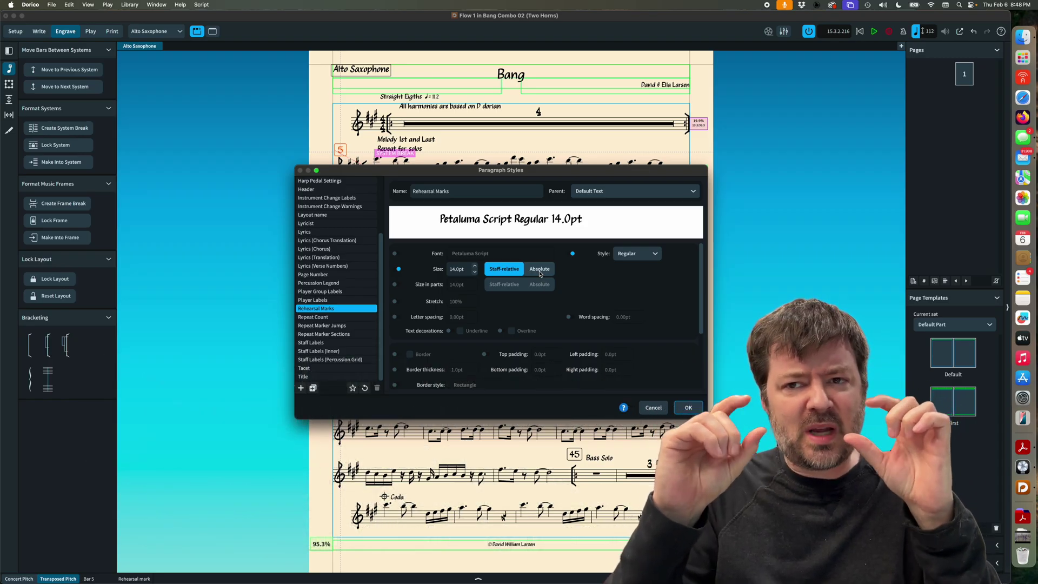
left_click(475, 273)
left_click(475, 273)
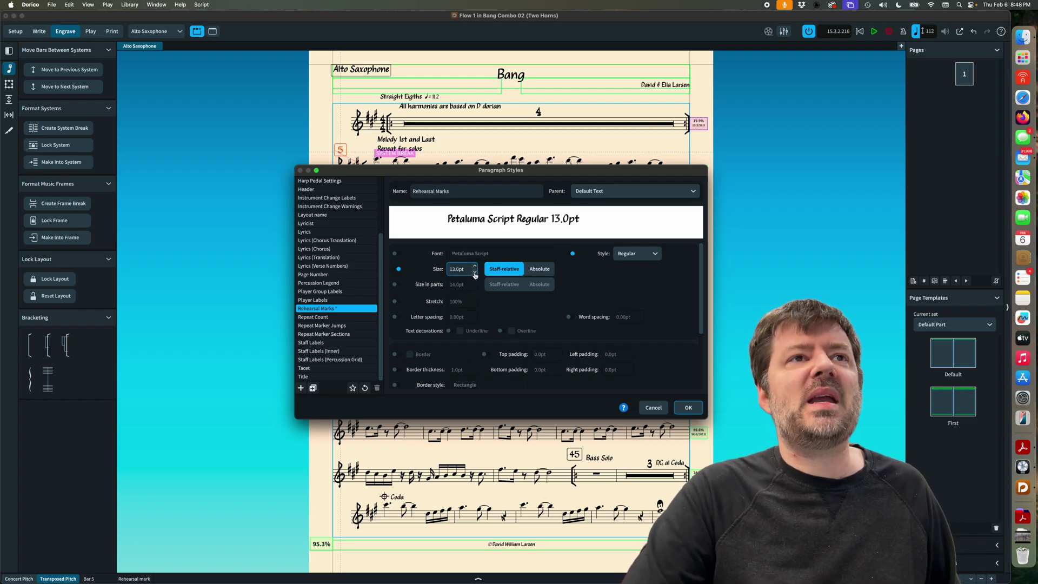
left_click(686, 409)
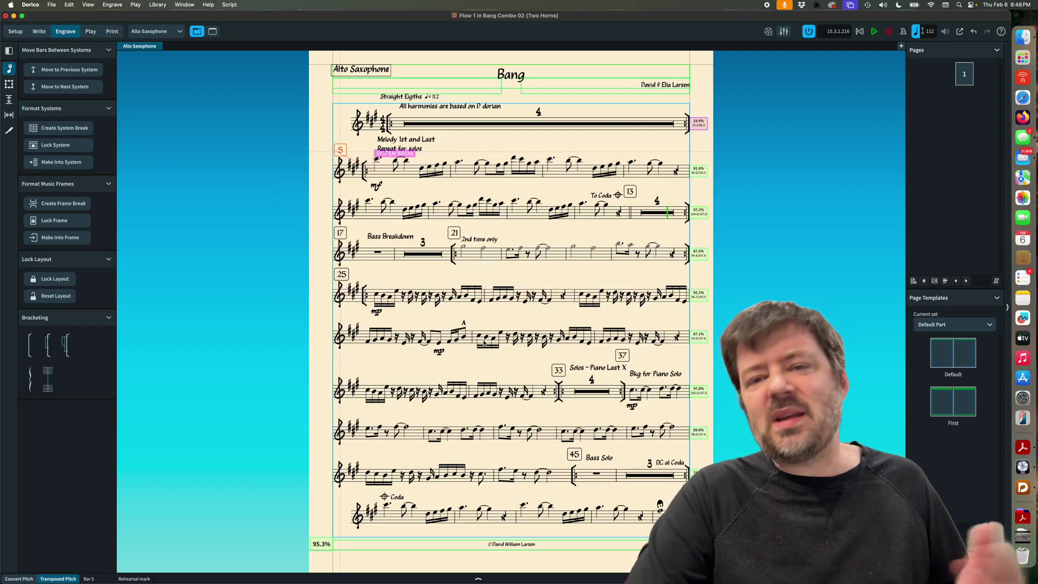
Step: Reduce the Rehearsal Marks paragraph style's size to 11 pt and confirm it
left_click(157, 4)
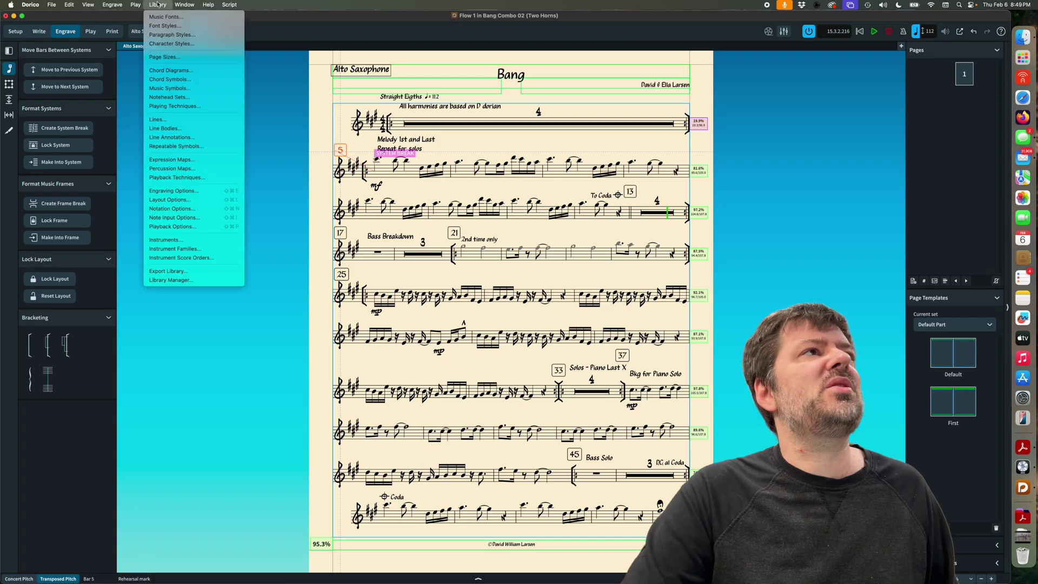
left_click(188, 37)
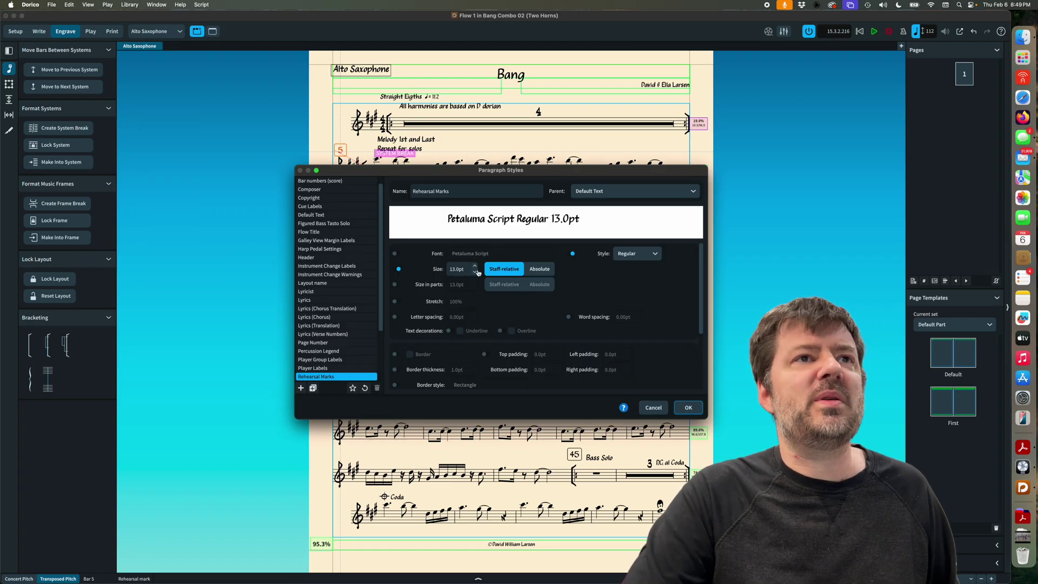
left_click(475, 272)
left_click(475, 272)
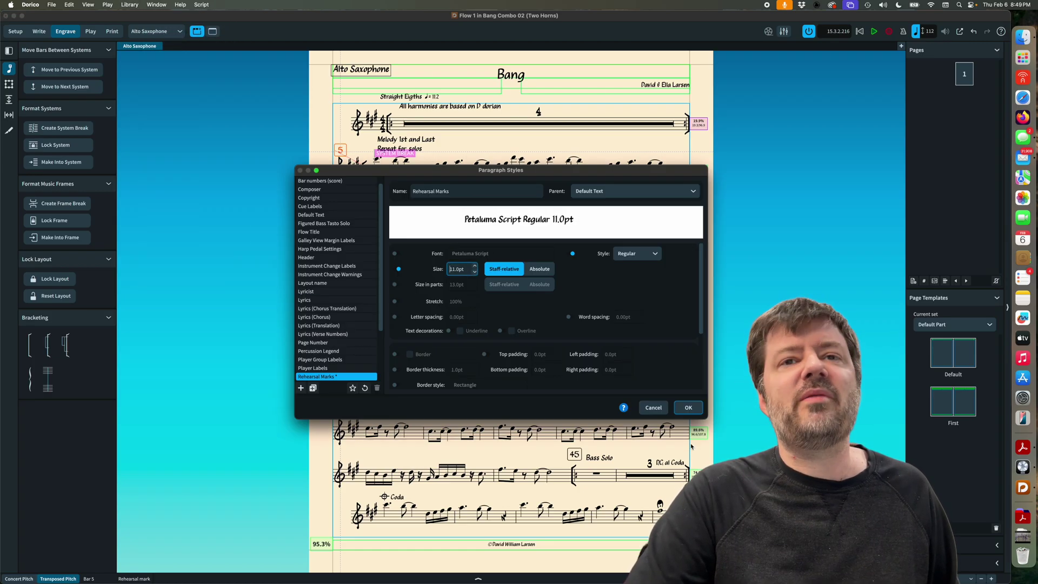
left_click(681, 411)
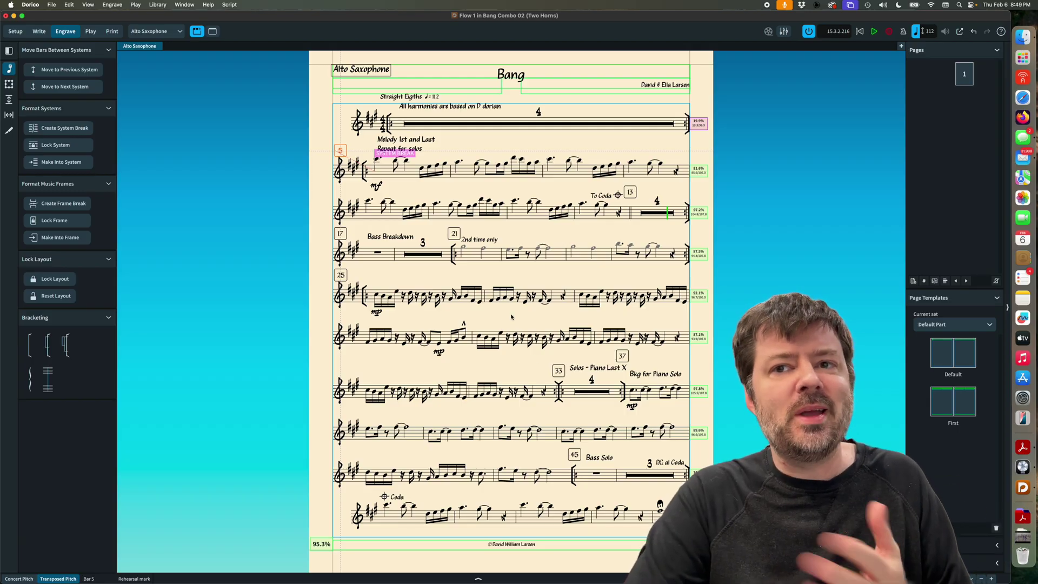
Step: Set the main size of the Rehearsal Marks paragraph style to 11.5 pt, keeping the Regular style
left_click(157, 5)
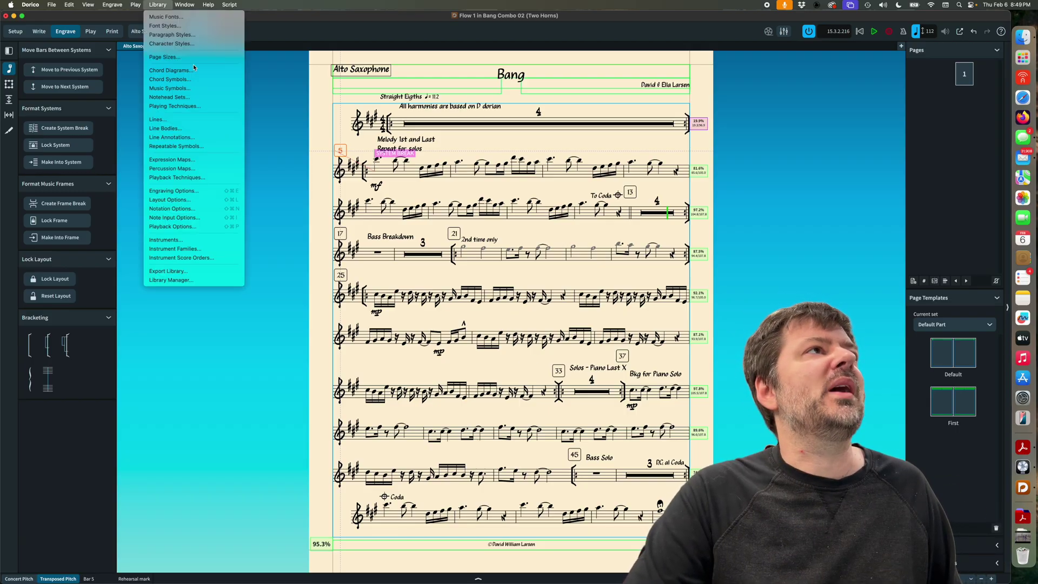
left_click(178, 35)
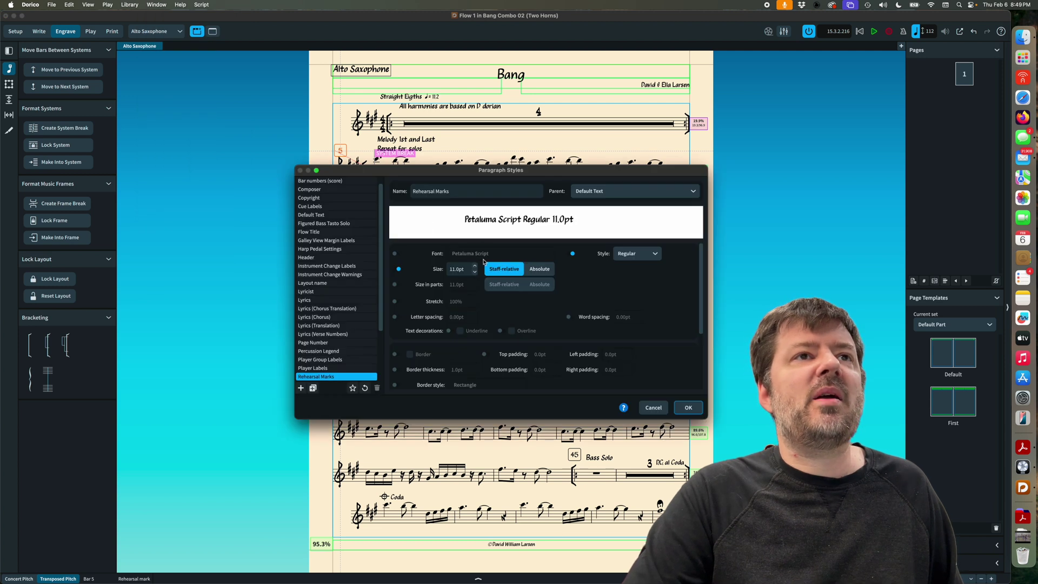
left_click(475, 271)
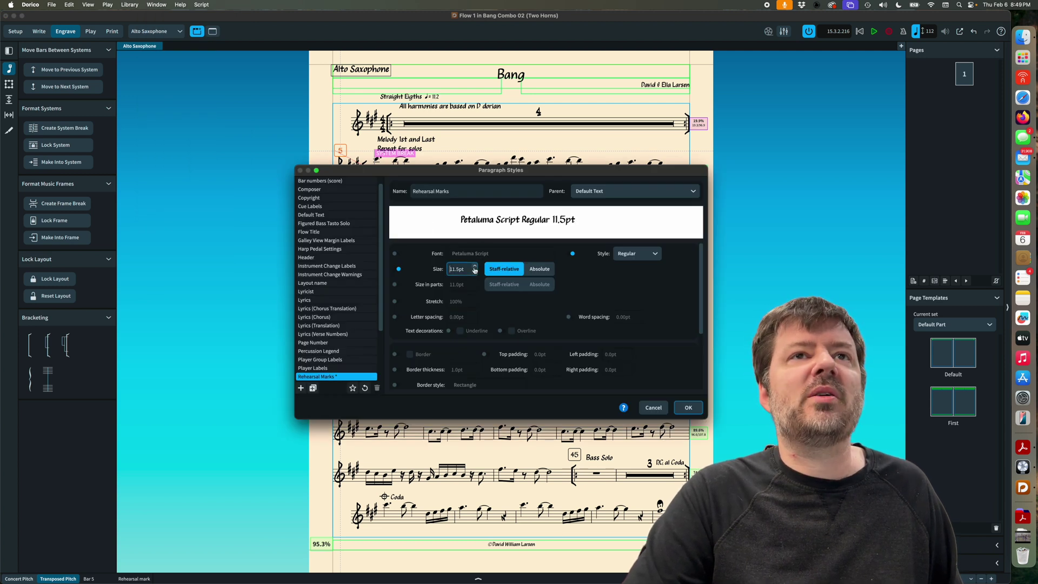
left_click(622, 253)
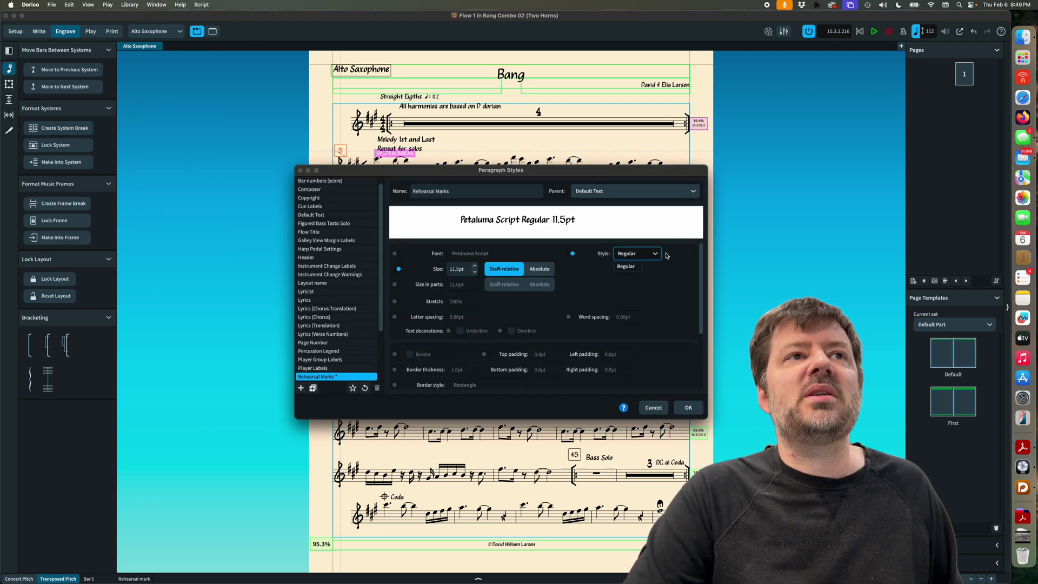
left_click(667, 255)
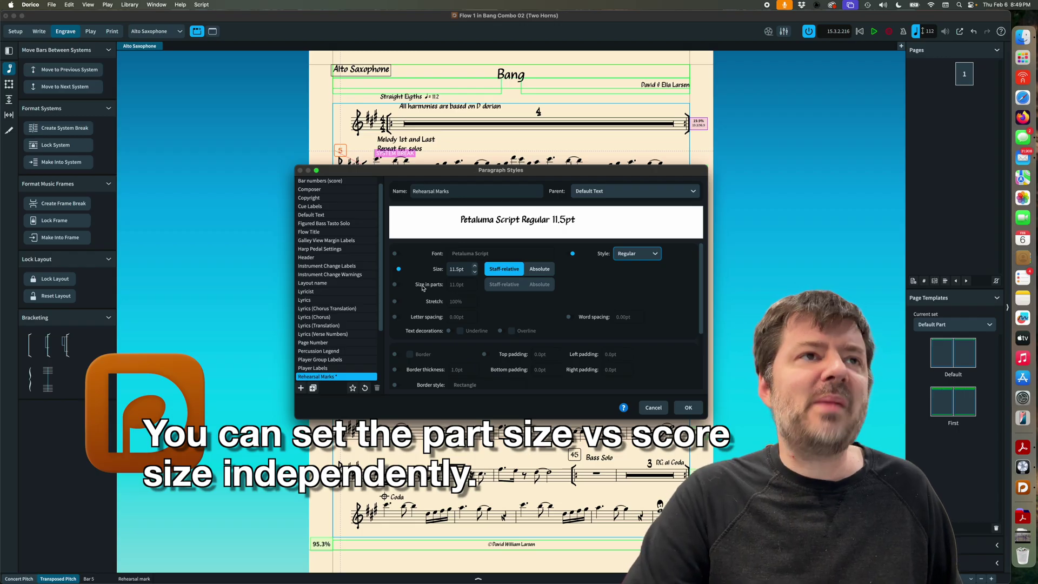
Step: Enable a separate size in parts for the Rehearsal Marks paragraph style, set it to 18 pt, and confirm the style changes
left_click(399, 285)
double_click(460, 284)
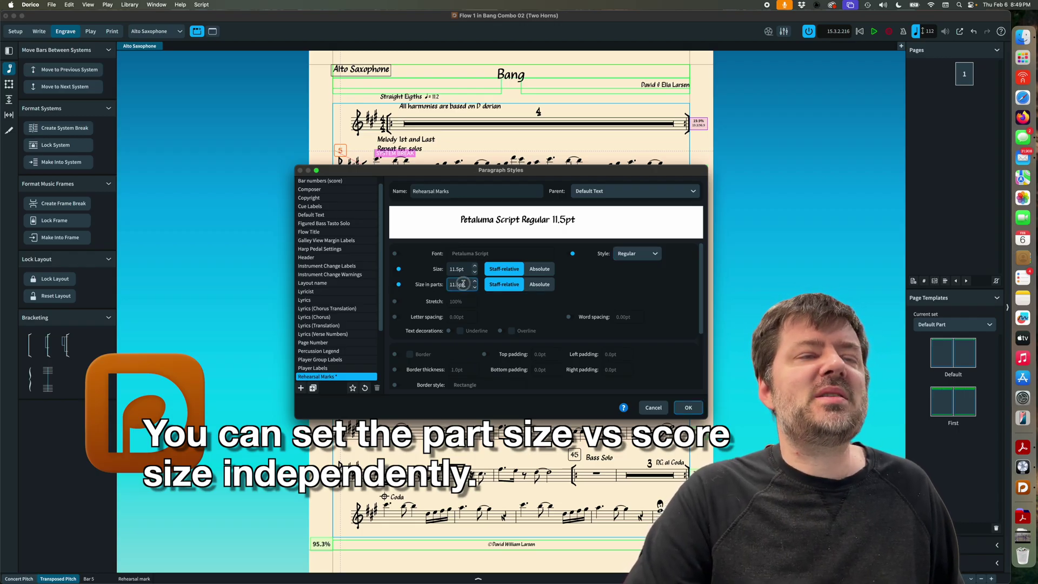
type("7")
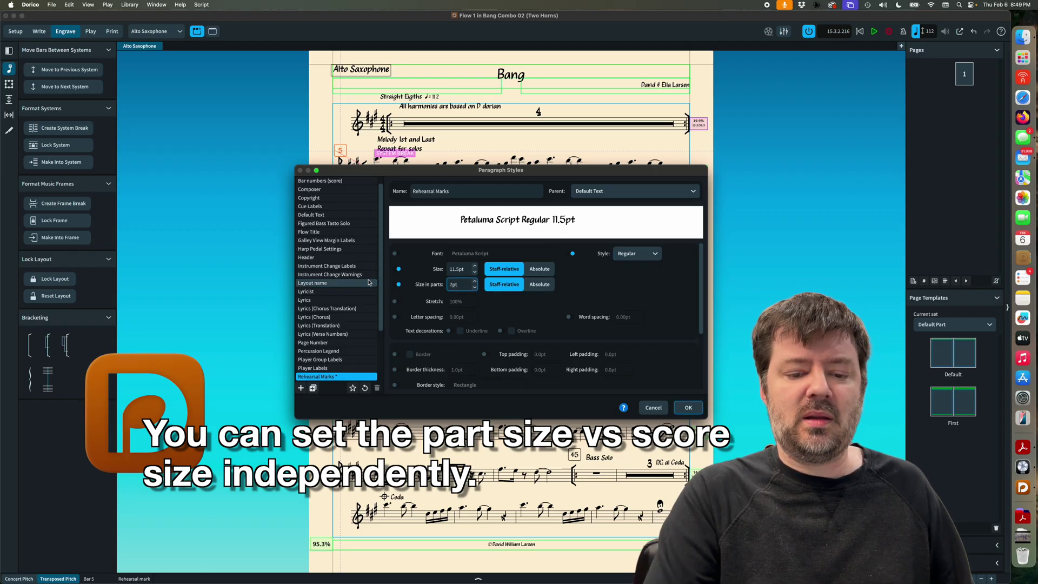
key("BackSpace")
type("18")
key("Tab")
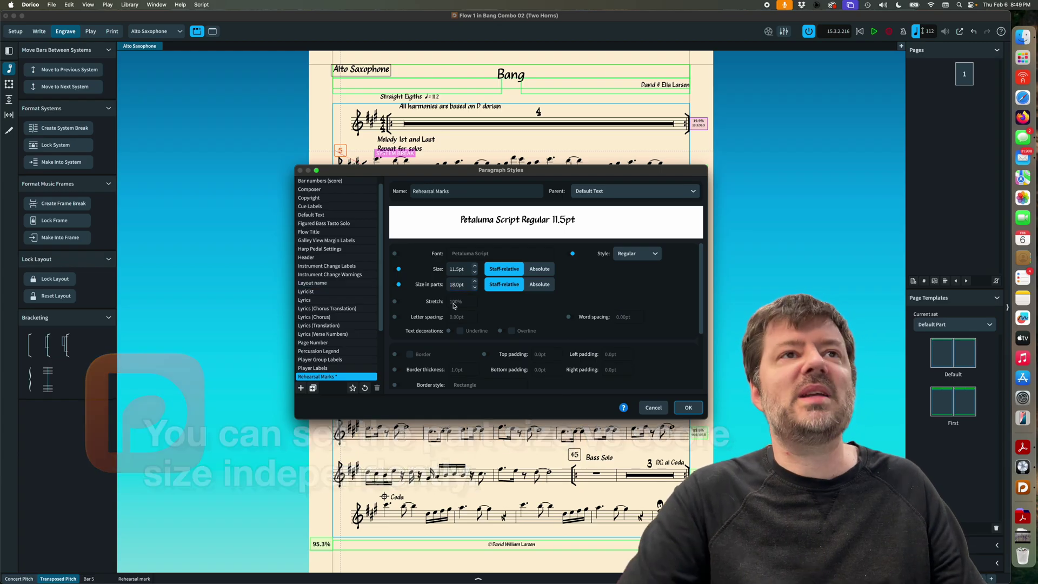
left_click(689, 407)
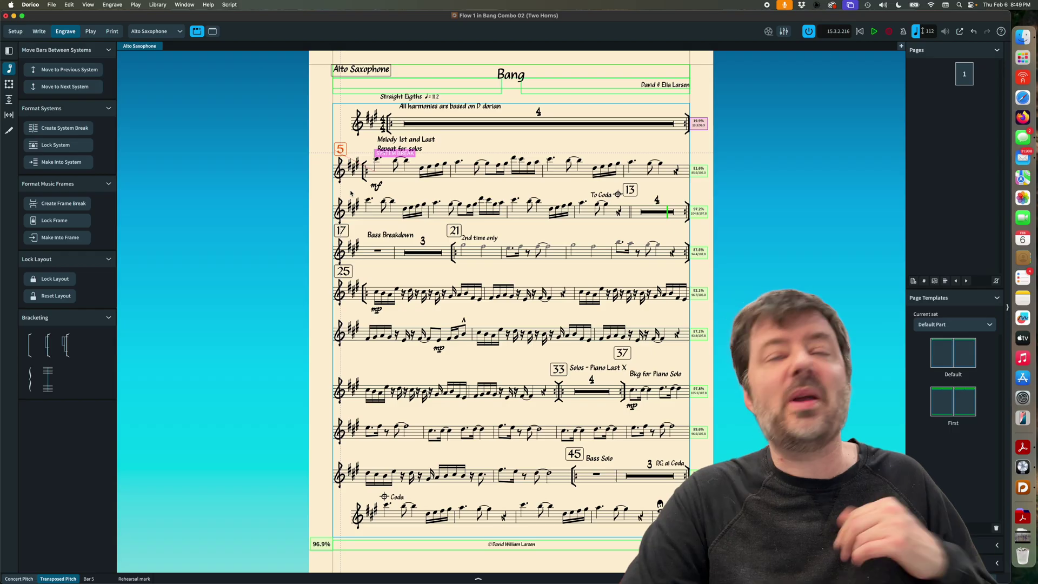
Step: Check the rehearsal mark size in the full score layout, and return to the Alto Saxophone part
left_click(173, 32)
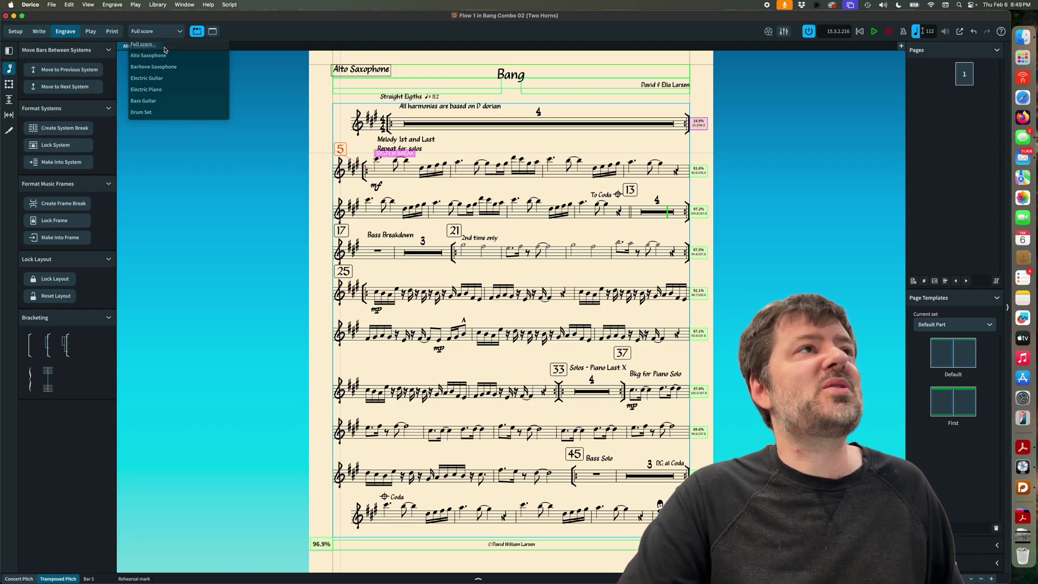
left_click(164, 44)
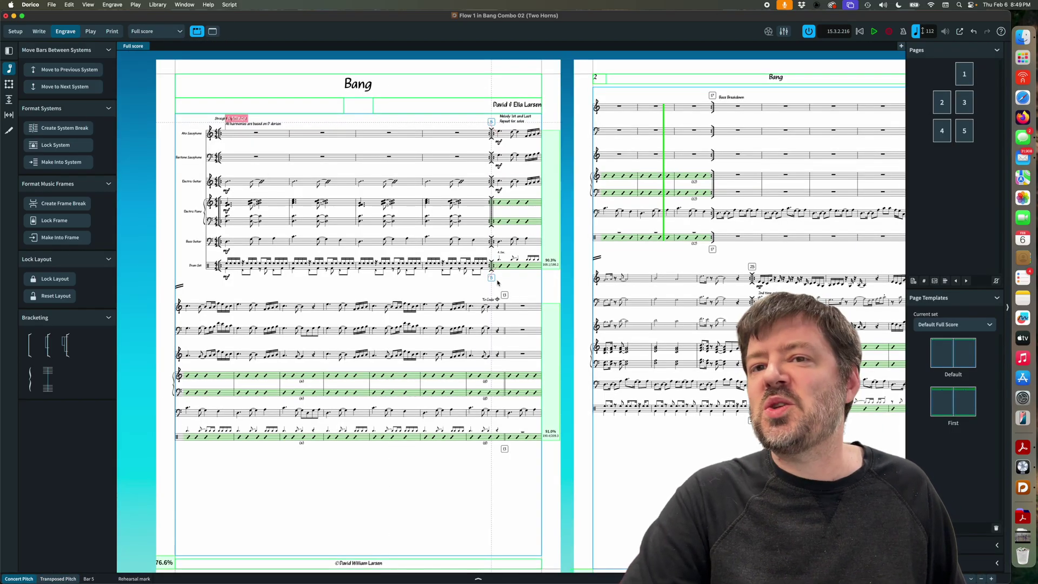
left_click(173, 31)
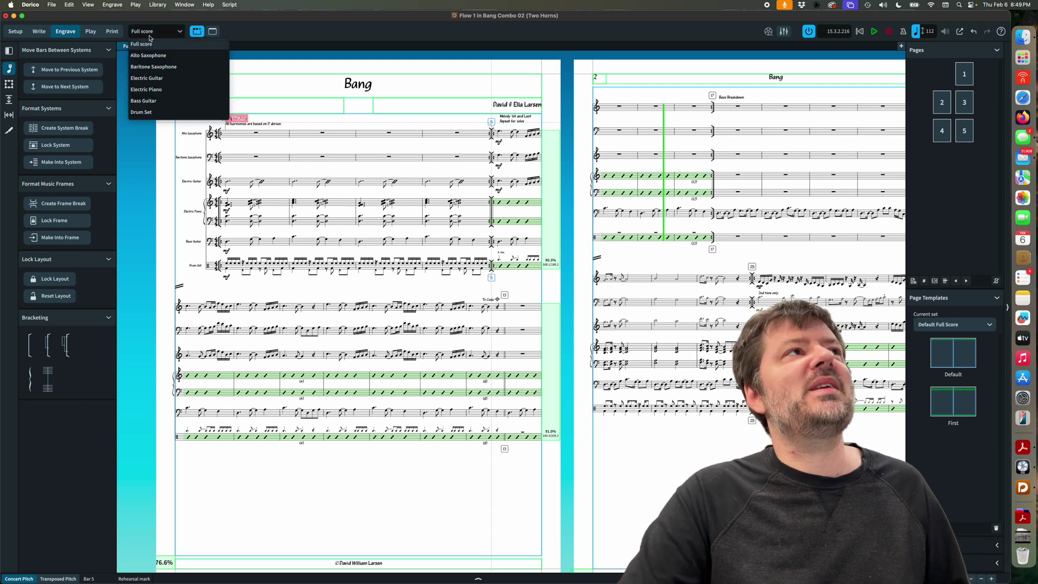
left_click(162, 52)
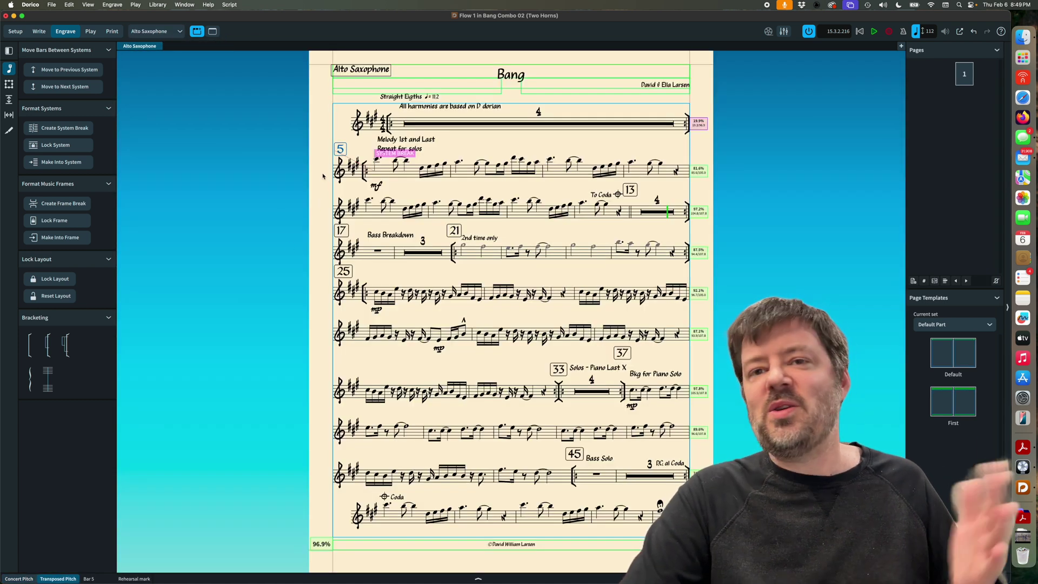
Step: Set the Rehearsal Marks paragraph style's size in parts to 14 pt and confirm it
left_click(157, 4)
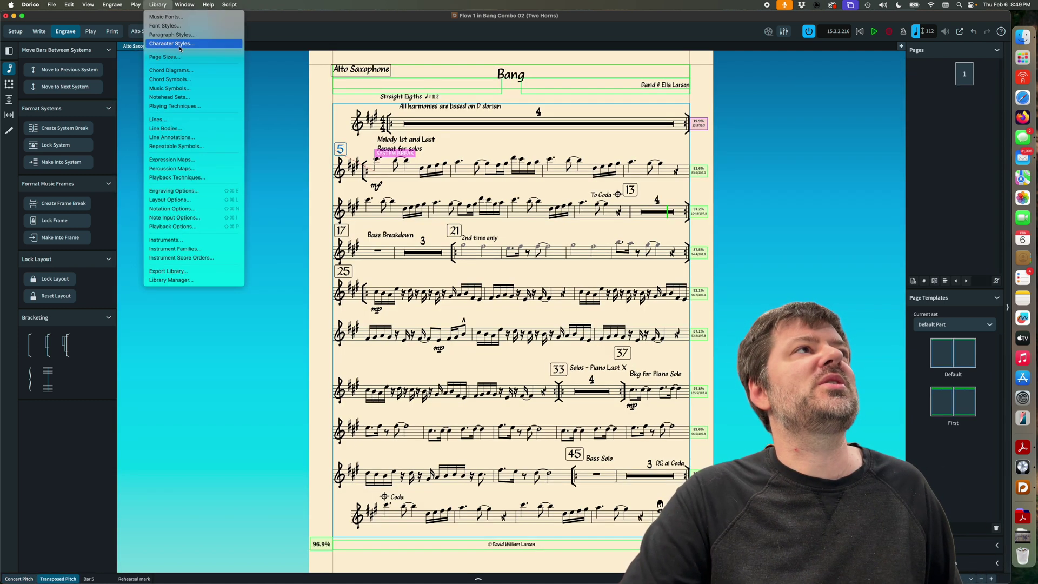
left_click(167, 34)
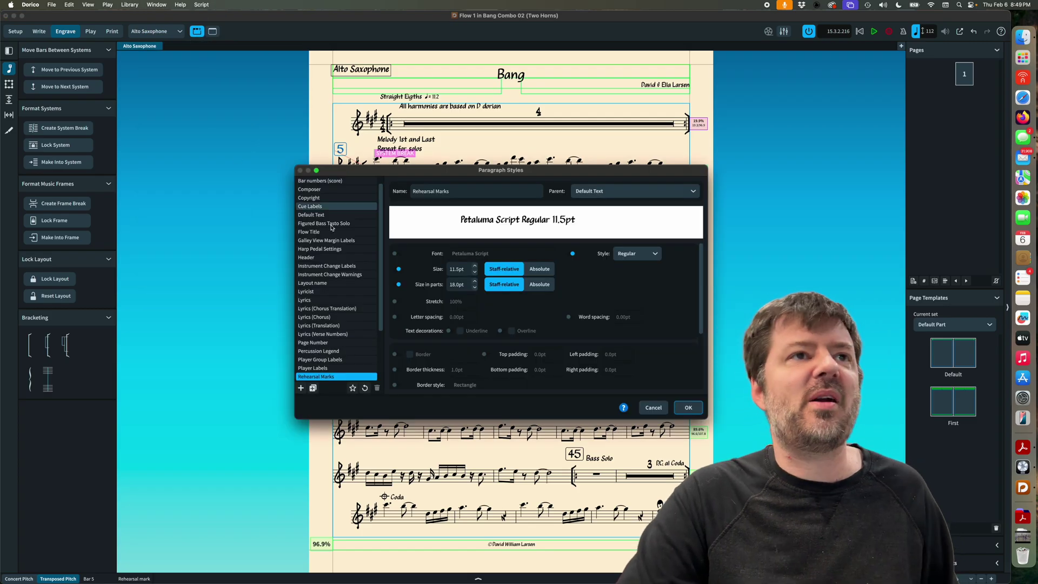
double_click(466, 285)
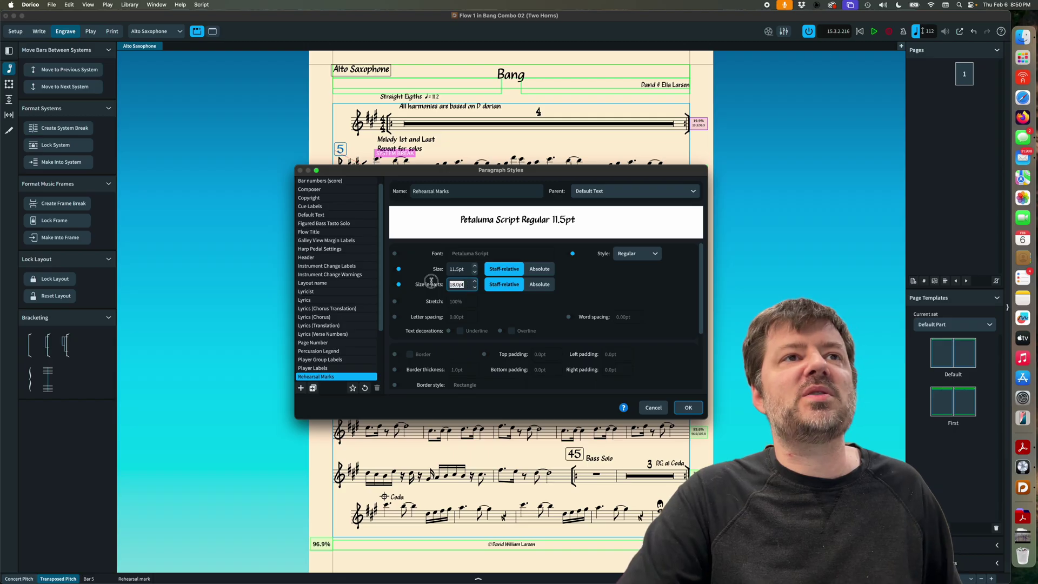
type("14pt")
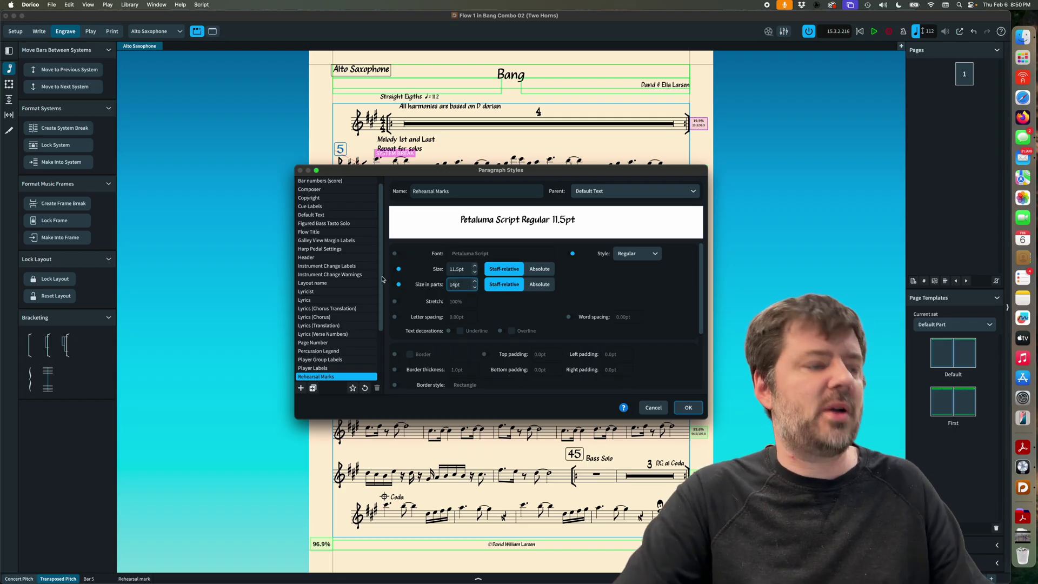
key("Tab")
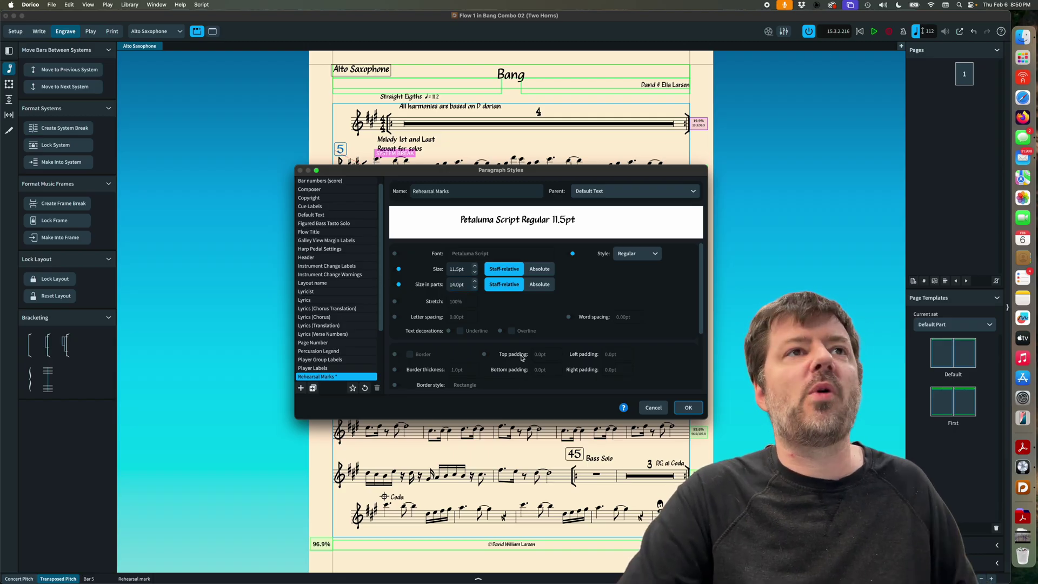
left_click(688, 408)
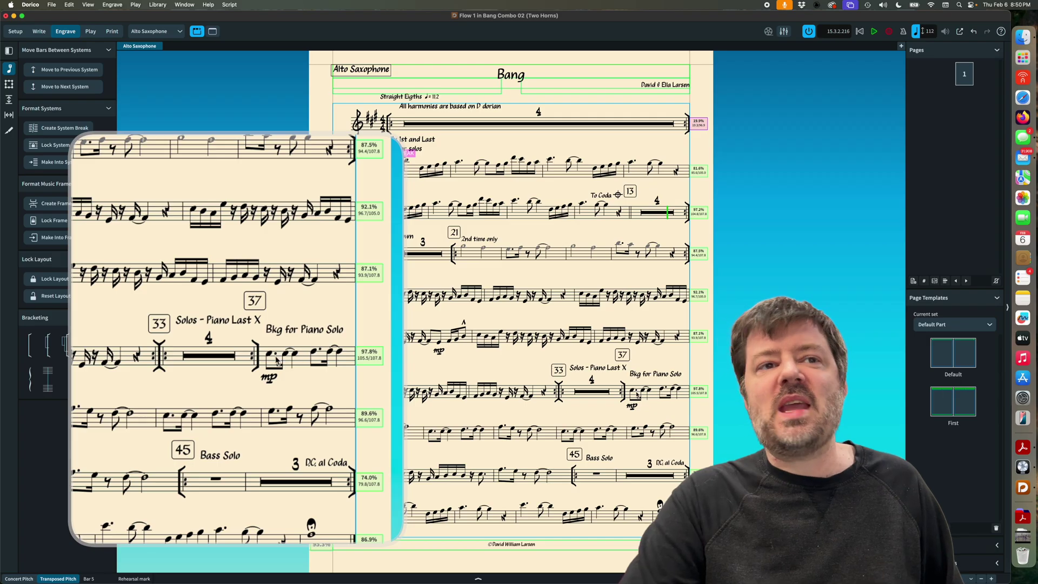
Step: Select the first note of bar 37 in the Alto Saxophone part and move it to the next system
left_click(602, 371)
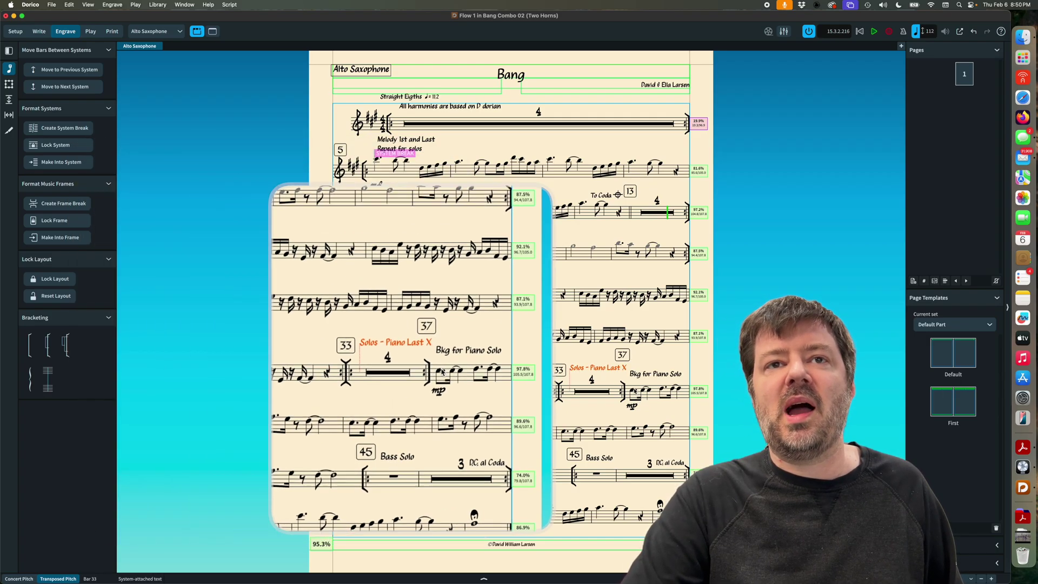
key("Right")
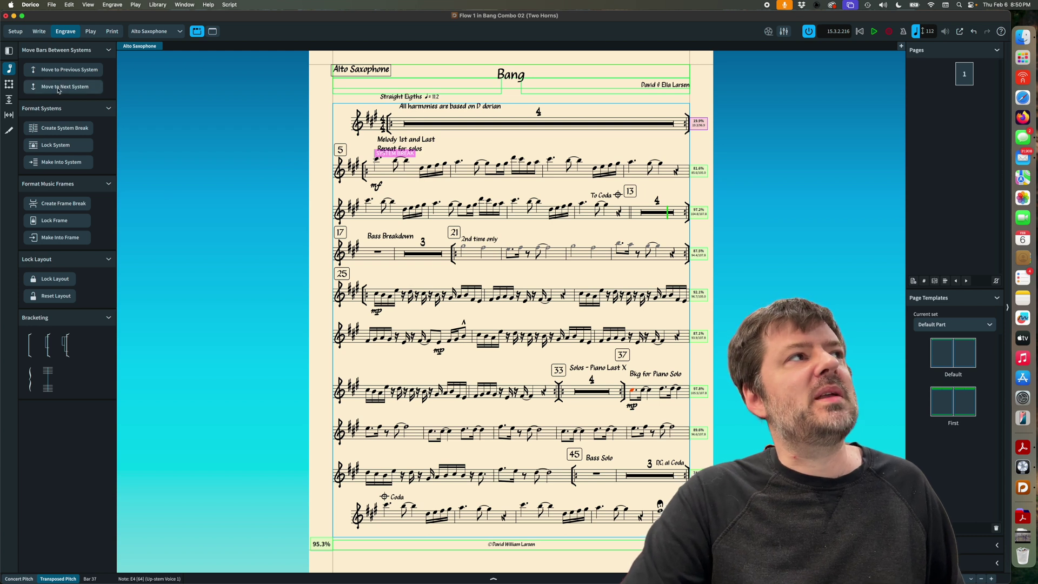
left_click(58, 88)
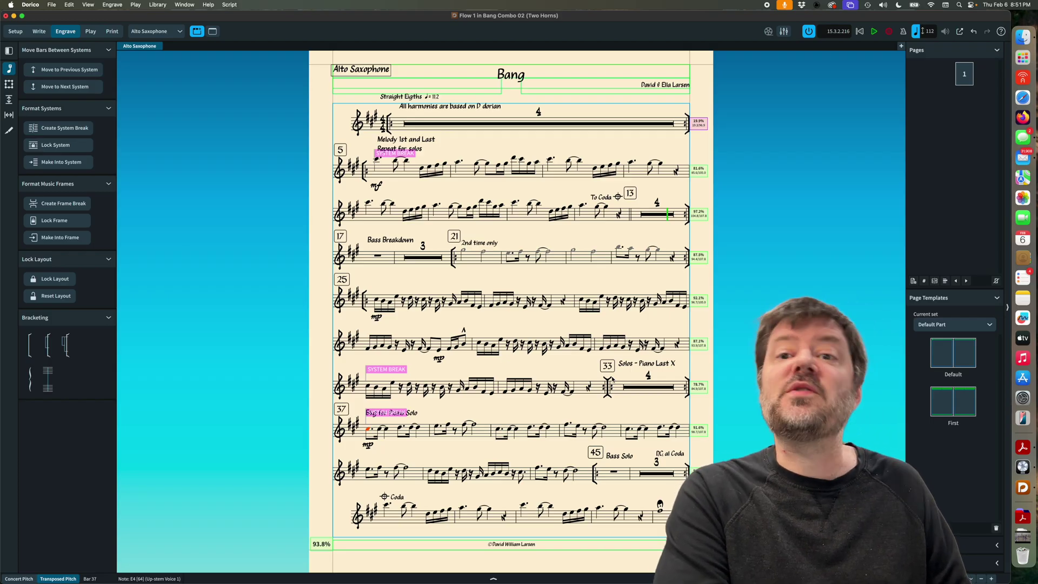
Step: Set the Alto Saxophone layout's rastral size to Size 1 (0.31") in Layout Options and apply it
key("super+shift+l")
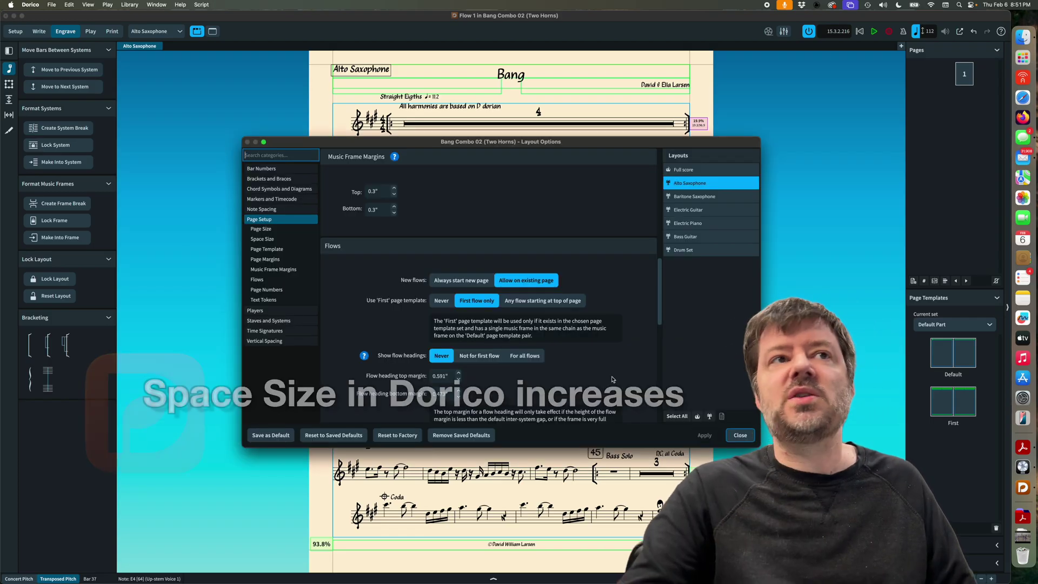
left_click(272, 224)
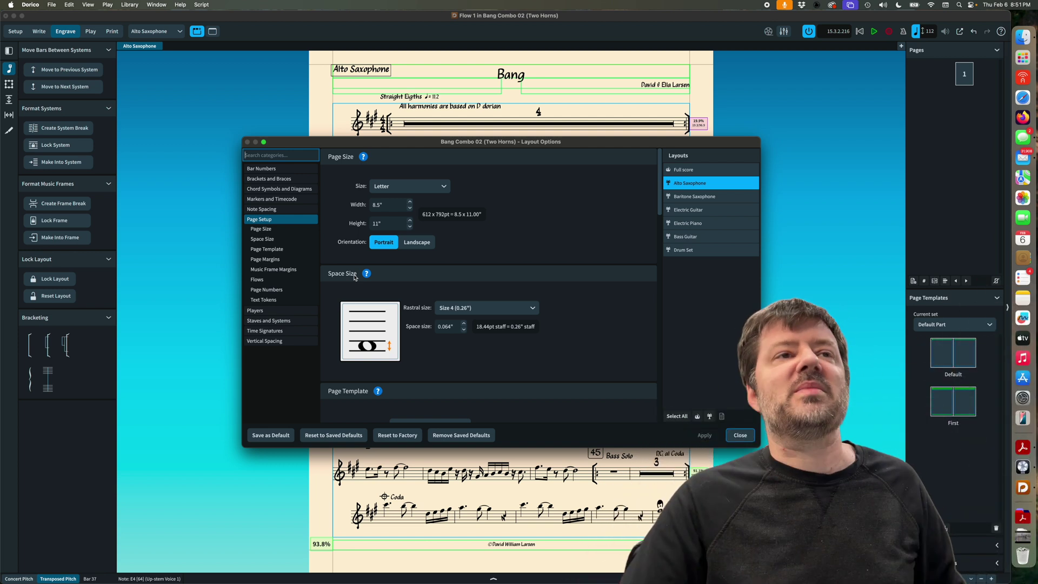
left_click(480, 311)
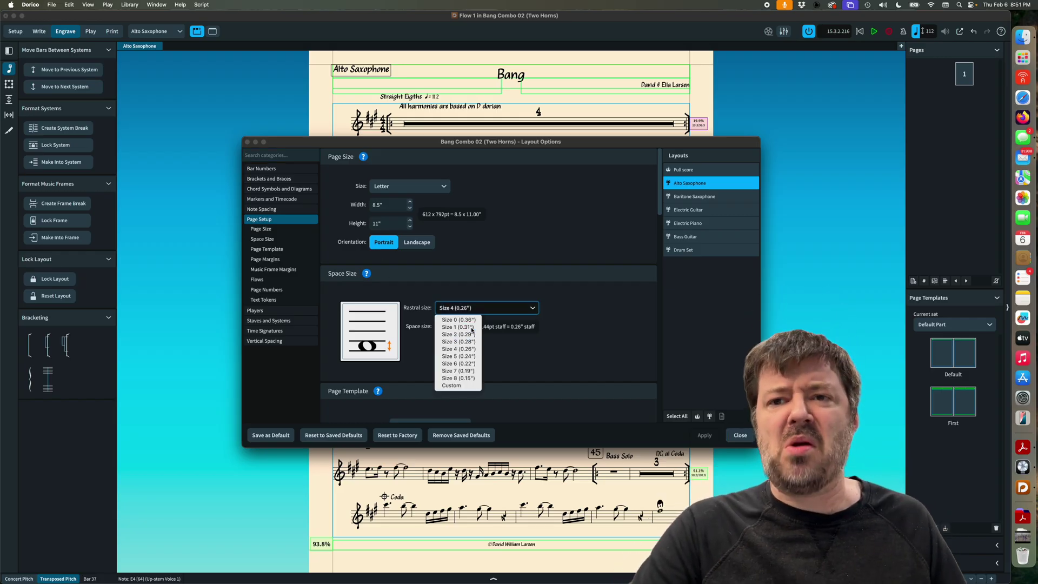
left_click(458, 328)
left_click(704, 435)
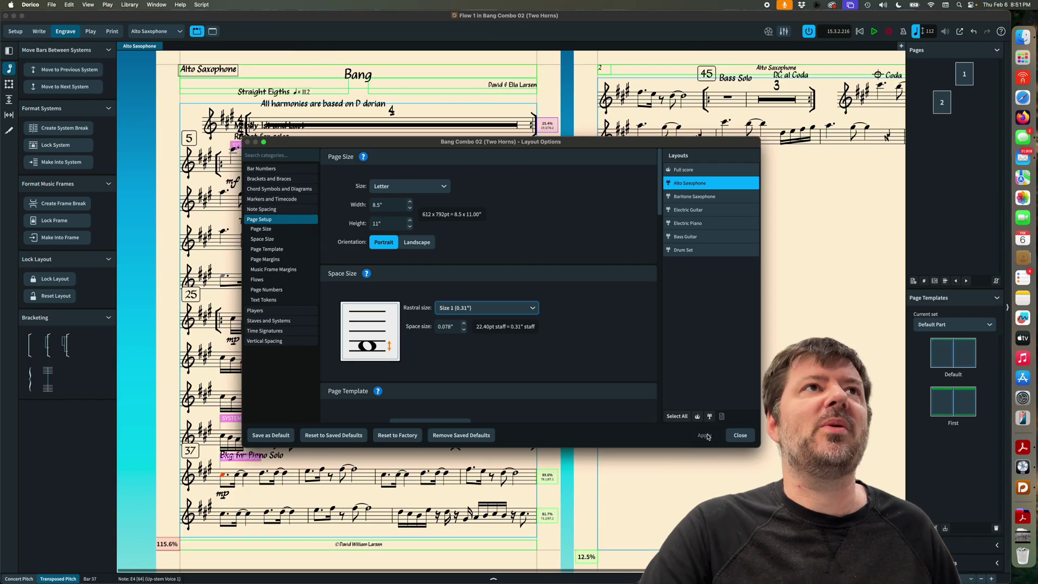
left_click(741, 435)
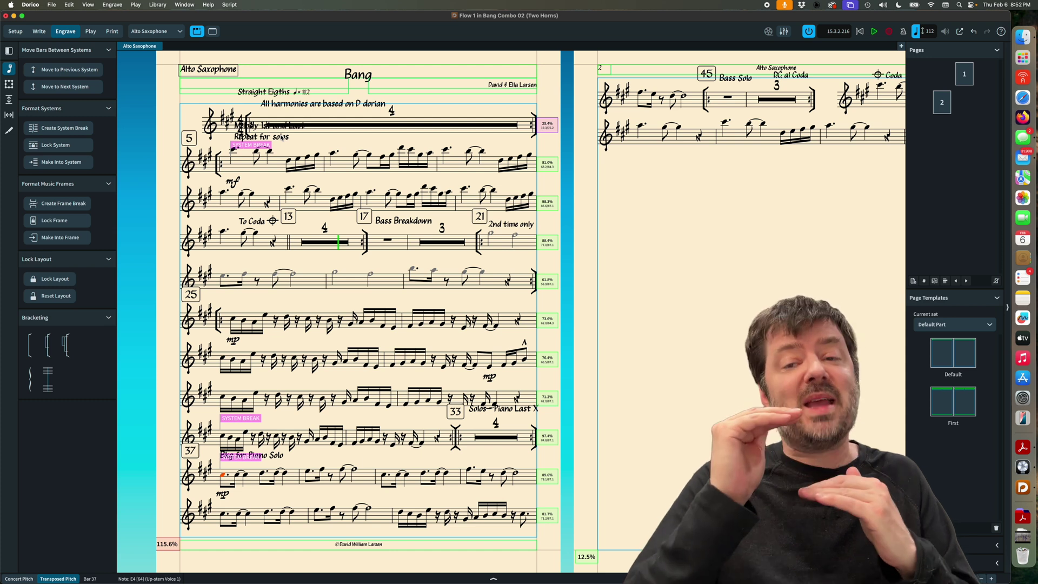
Step: Set the ideal inter-system gap to 10 spaces in the Alto Saxophone layout's vertical spacing options
key("super+shift+l")
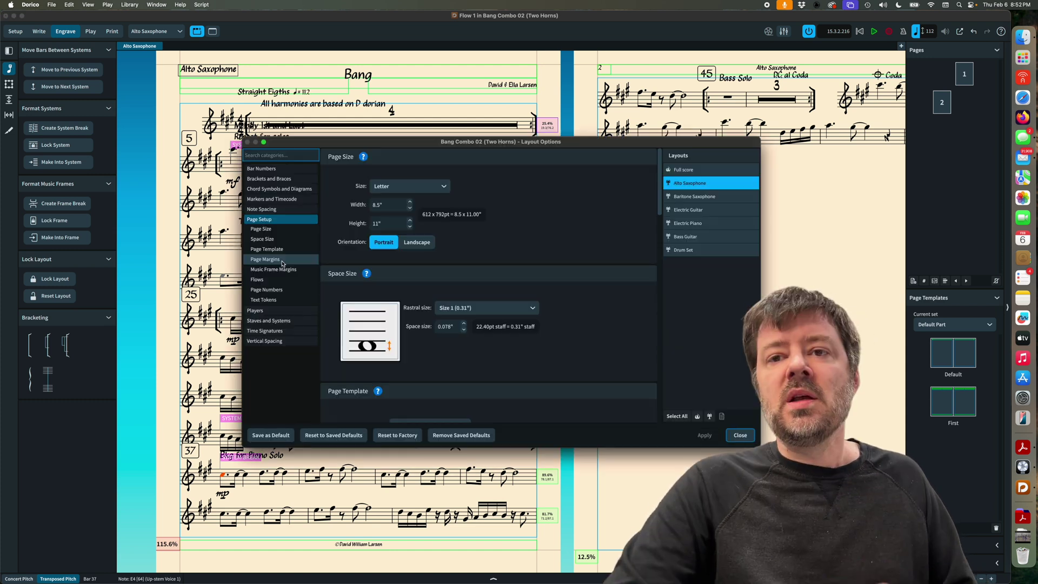
left_click(264, 341)
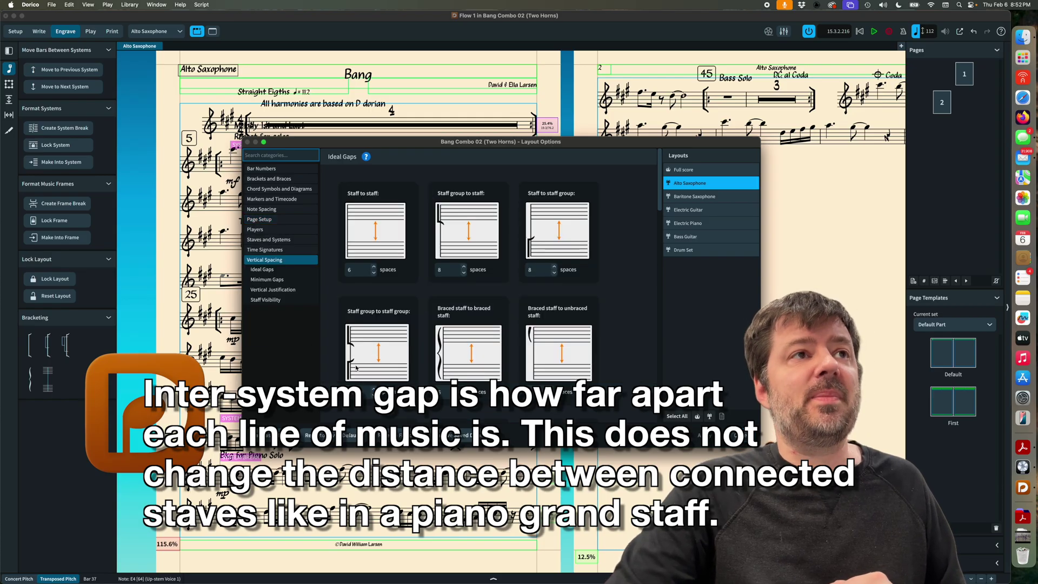
scroll(400, 292, "down", 10)
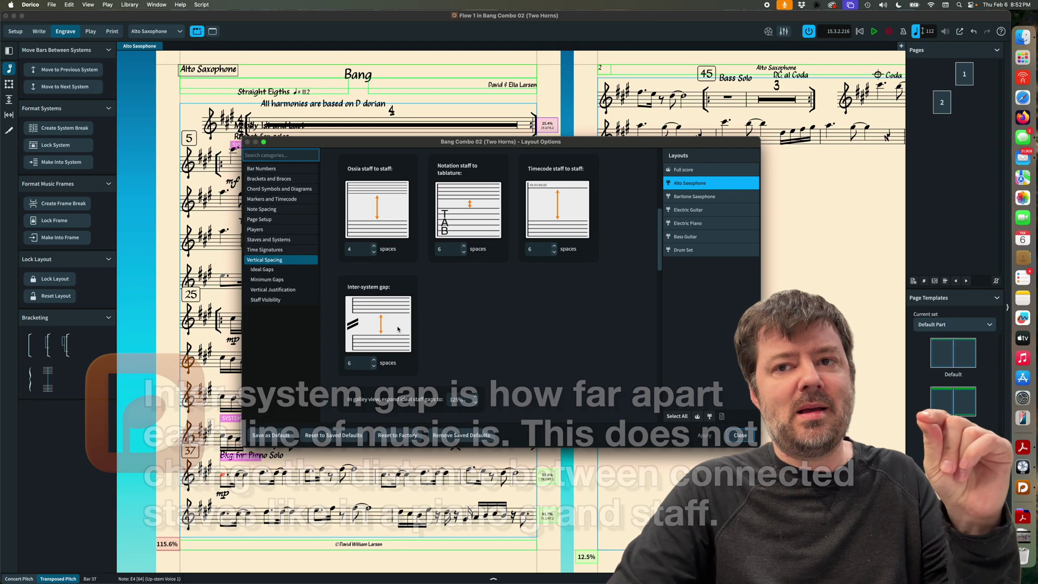
scroll(397, 329, "up", 10)
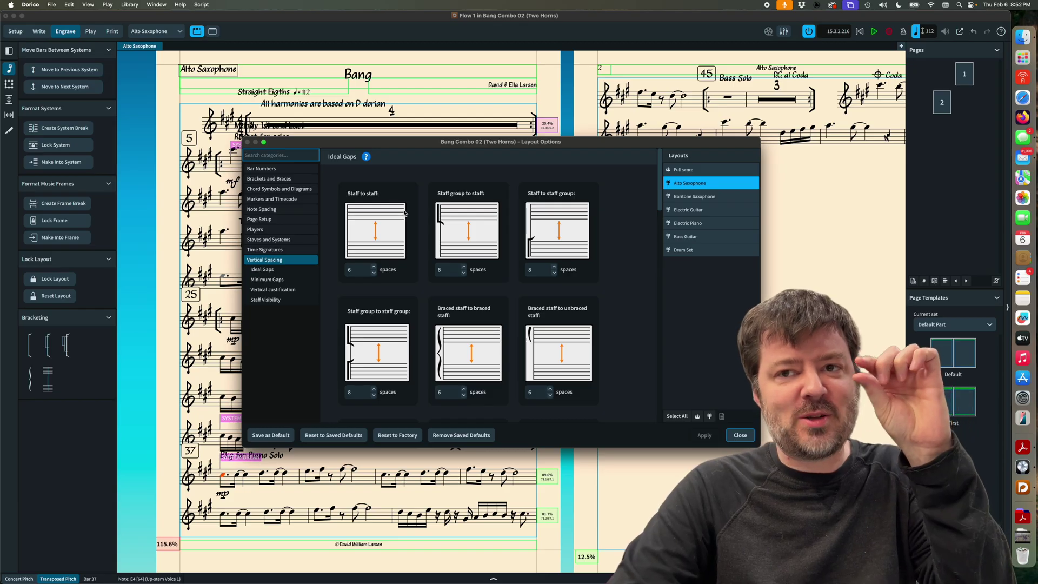
scroll(406, 221, "down", 5)
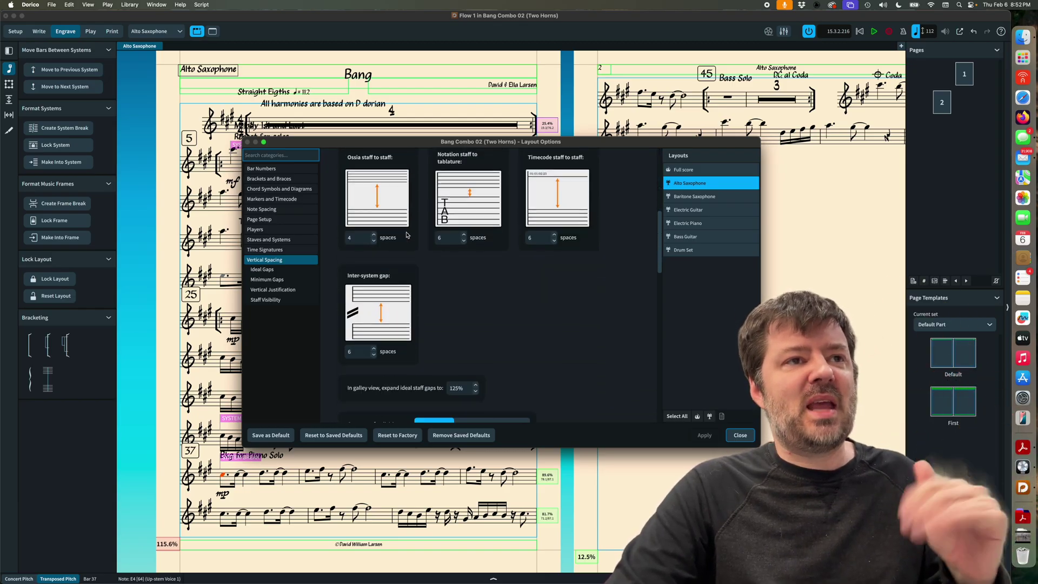
scroll(406, 234, "down", 1)
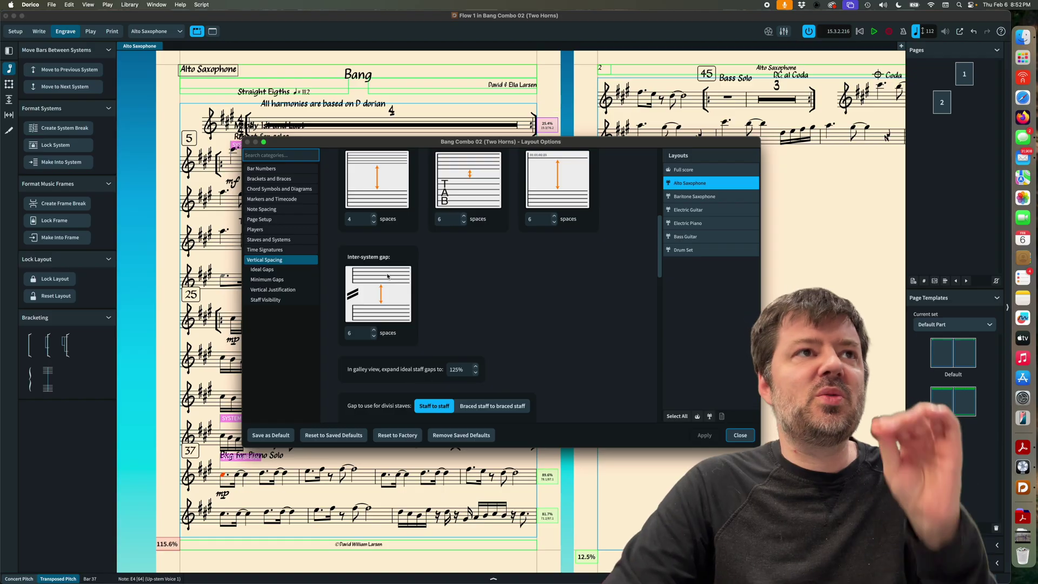
double_click(360, 333)
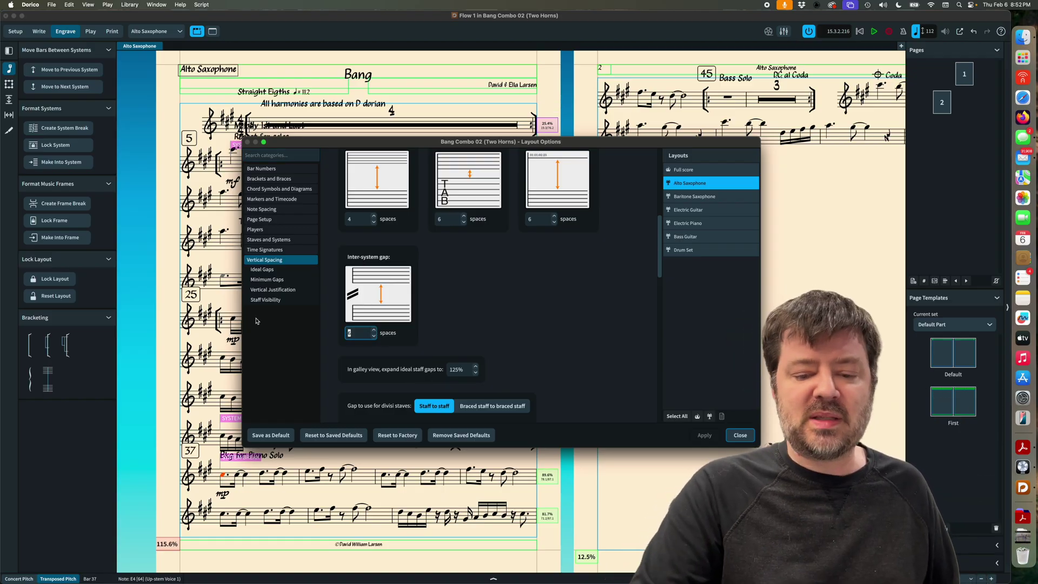
type("10")
key("Return")
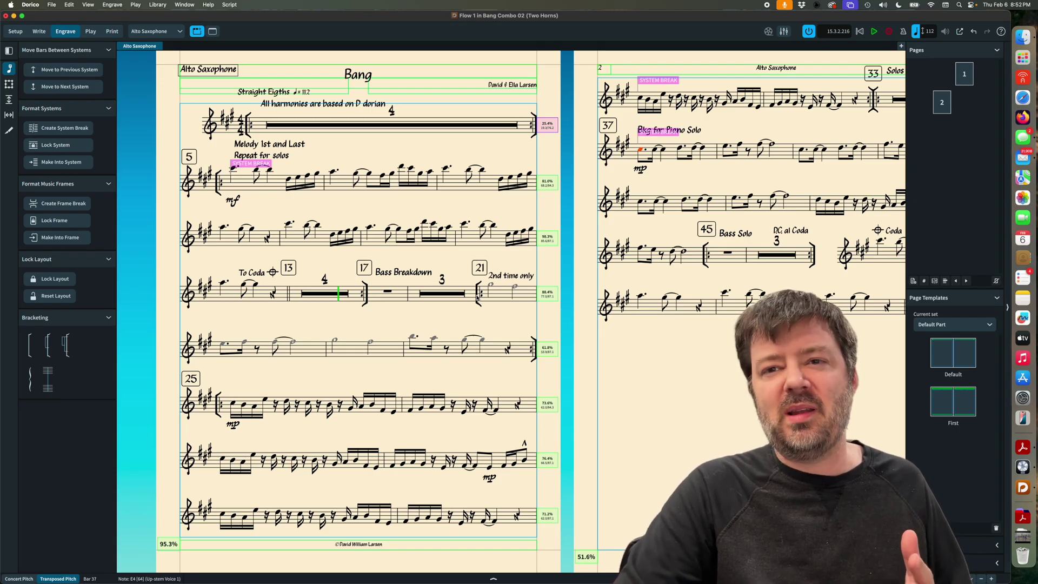
Step: Select the first note of bar 21 in the Alto Saxophone part and move it to the next system
left_click(490, 285)
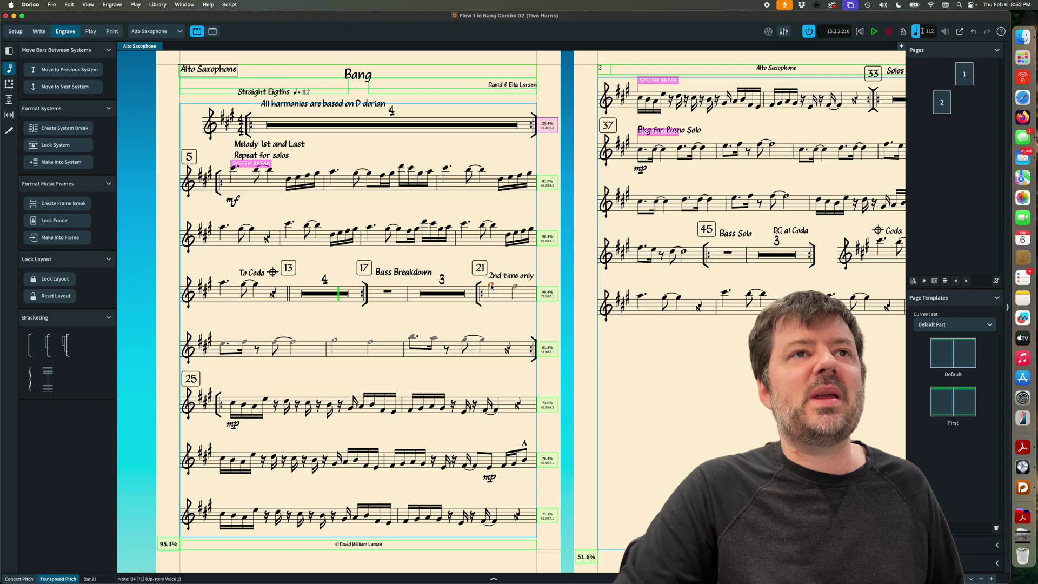
left_click(58, 88)
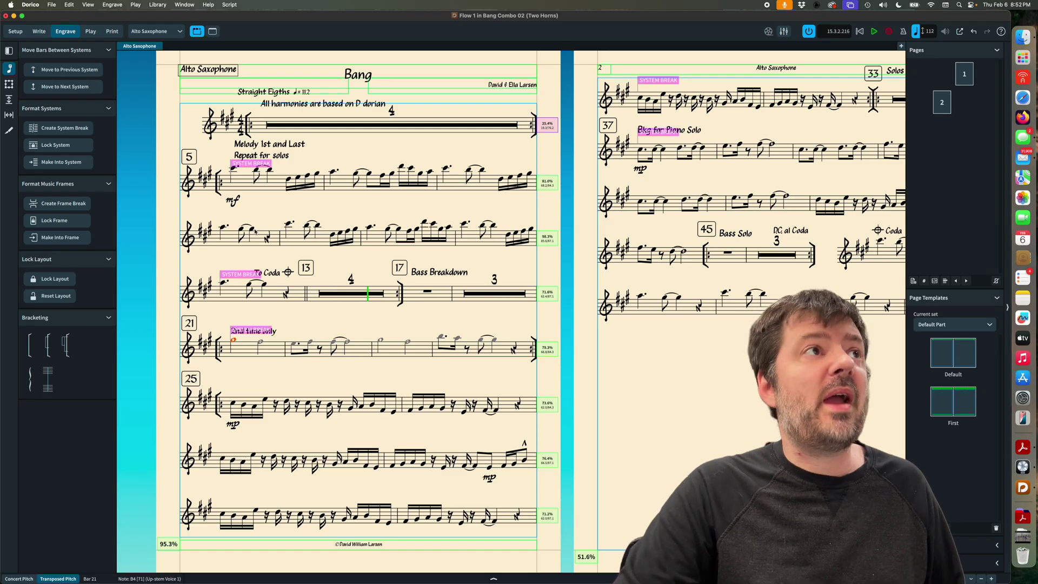
scroll(288, 284, "down", 2)
scroll(313, 335, "up", 2)
scroll(324, 367, "right", 5)
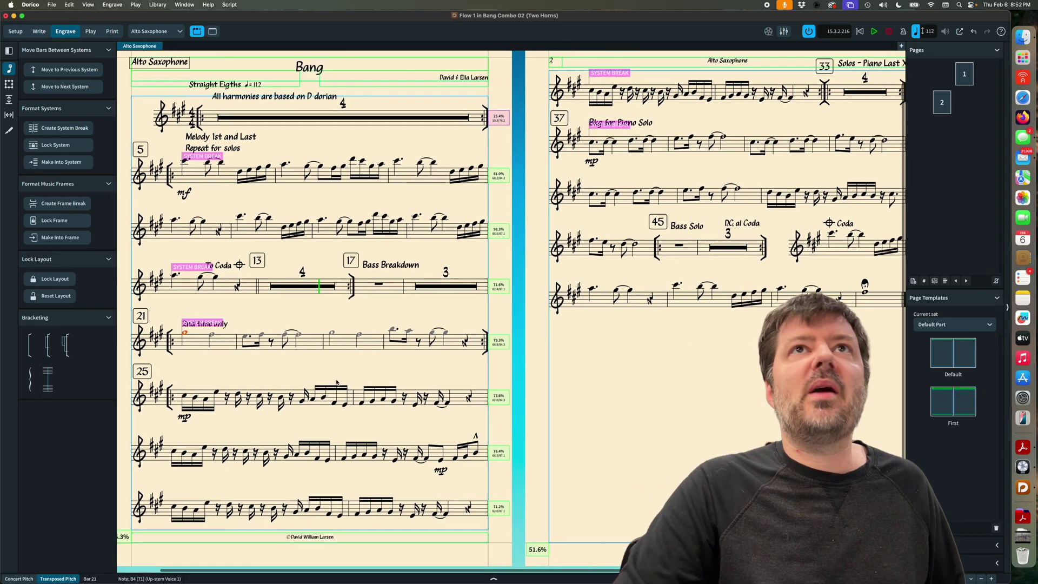
Step: Create a system break at the first note of the Coda on page 2
scroll(751, 104, "up", 1)
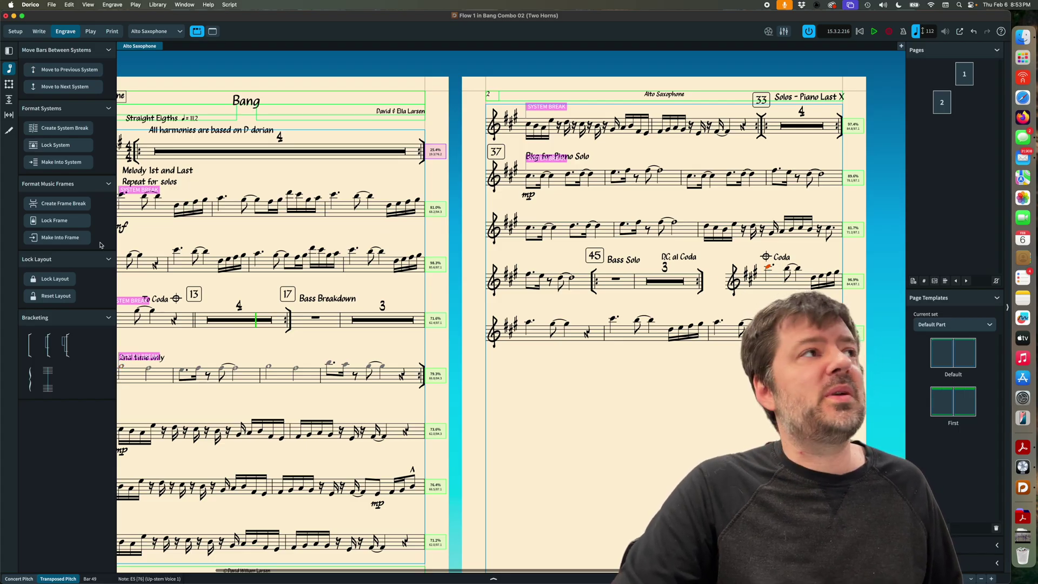
left_click(73, 128)
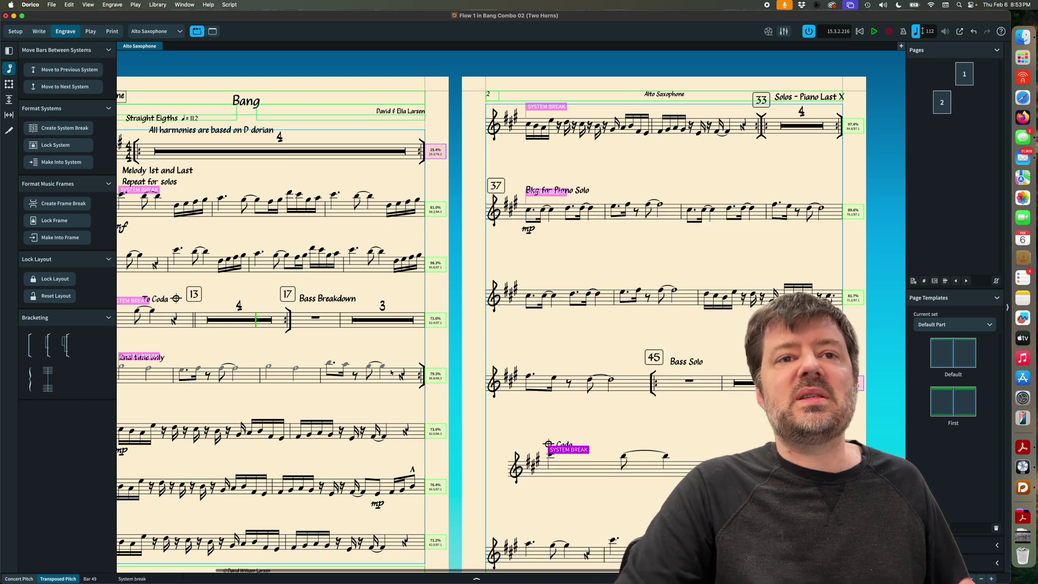
scroll(543, 440, "down", 2)
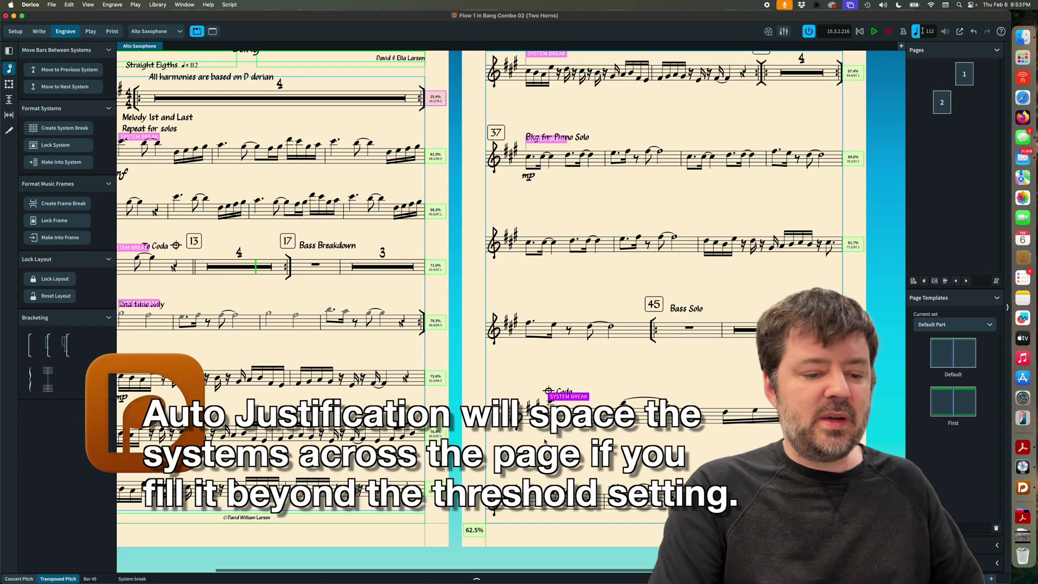
Step: Set the Alto Saxophone layout's threshold for justifying distance between staves and systems to 75% full and apply it
key("super+shift+l")
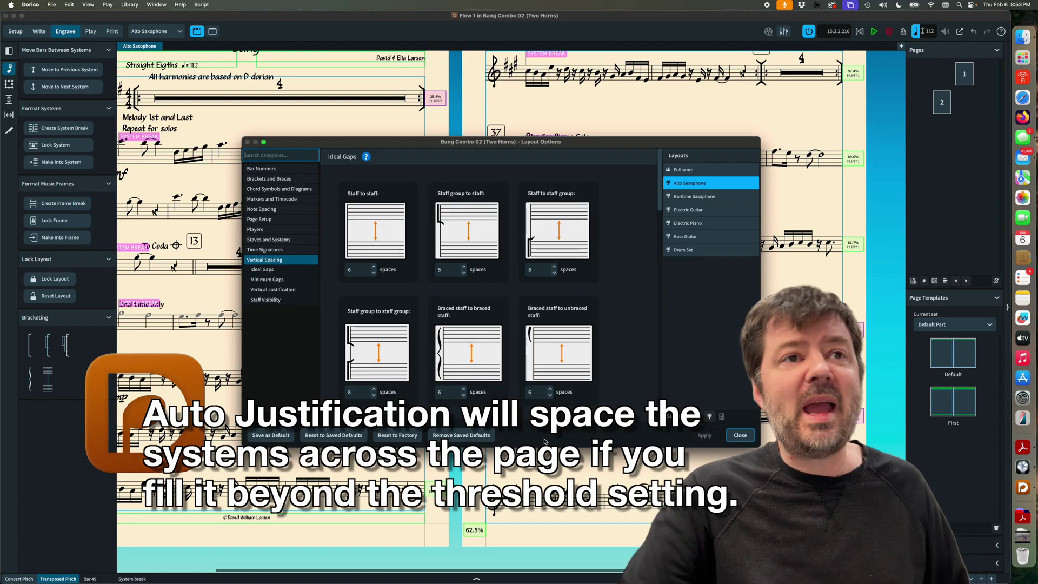
scroll(487, 363, "down", 10)
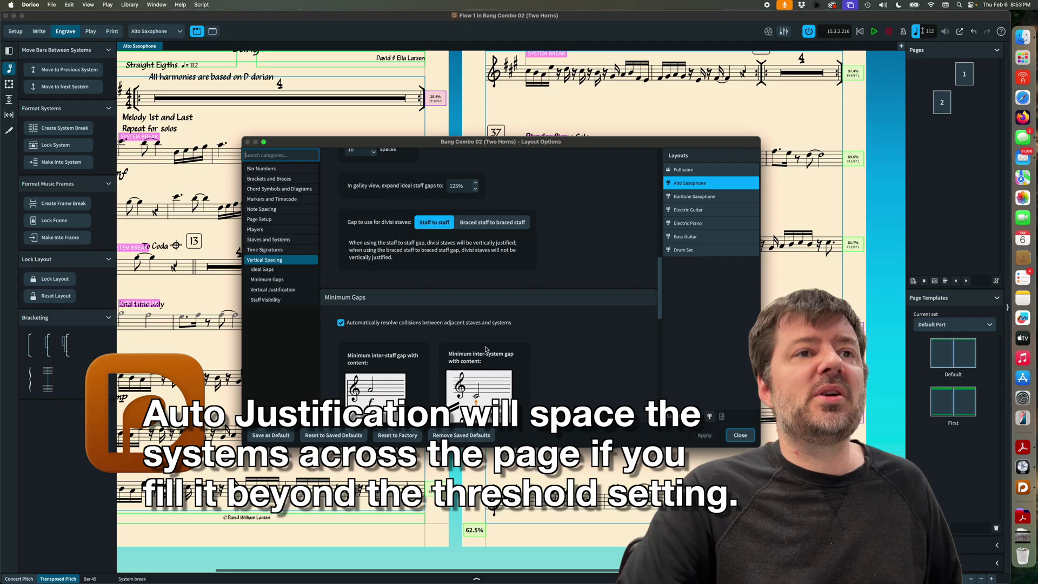
scroll(492, 363, "down", 5)
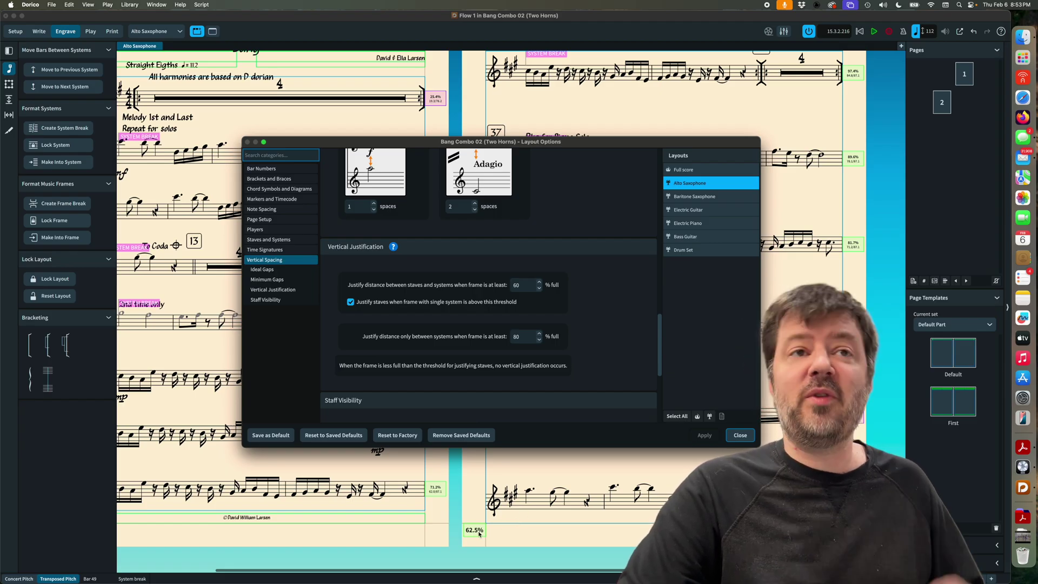
double_click(527, 286)
type("75")
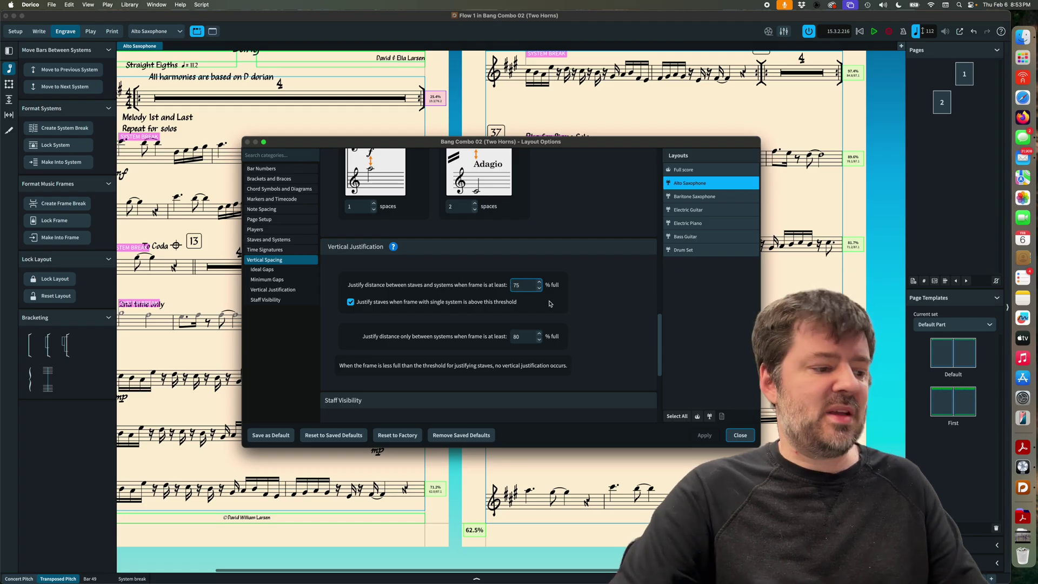
key("Tab")
left_click(705, 435)
key("Escape")
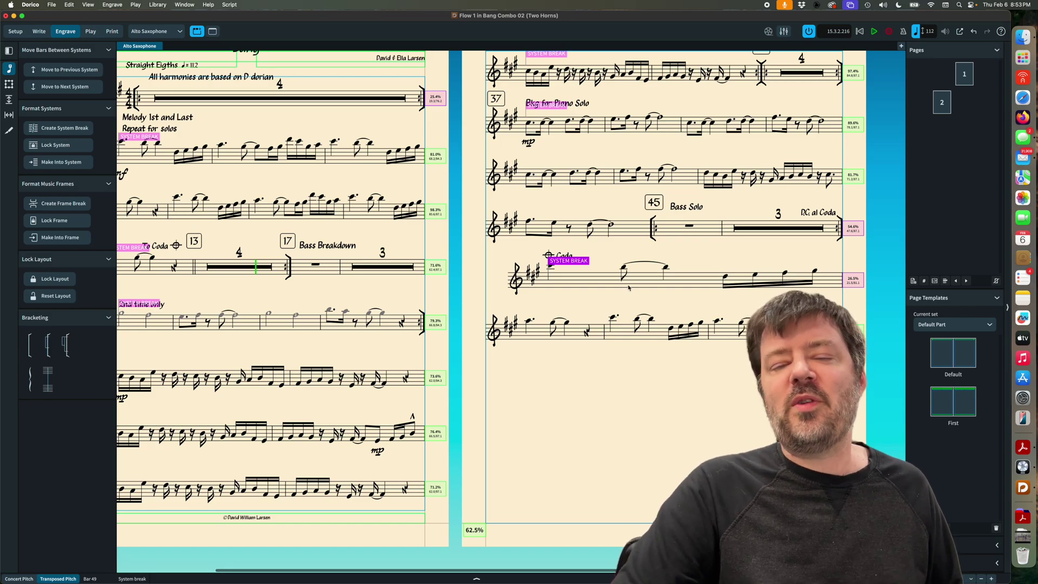
Step: Move the final system's bars up into the Coda system, using the last note in bar 53
left_click(734, 330)
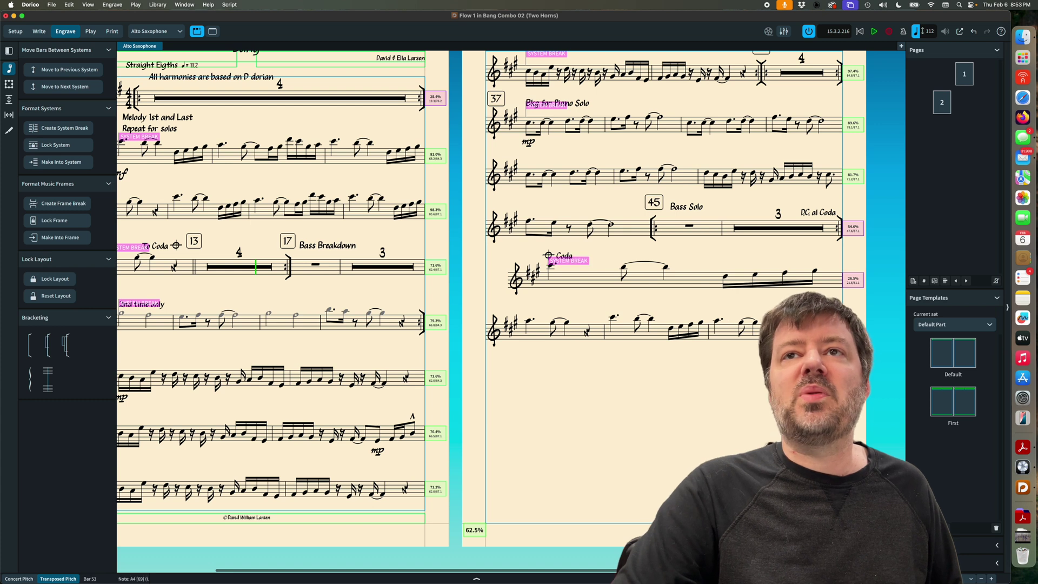
key("alt+Up")
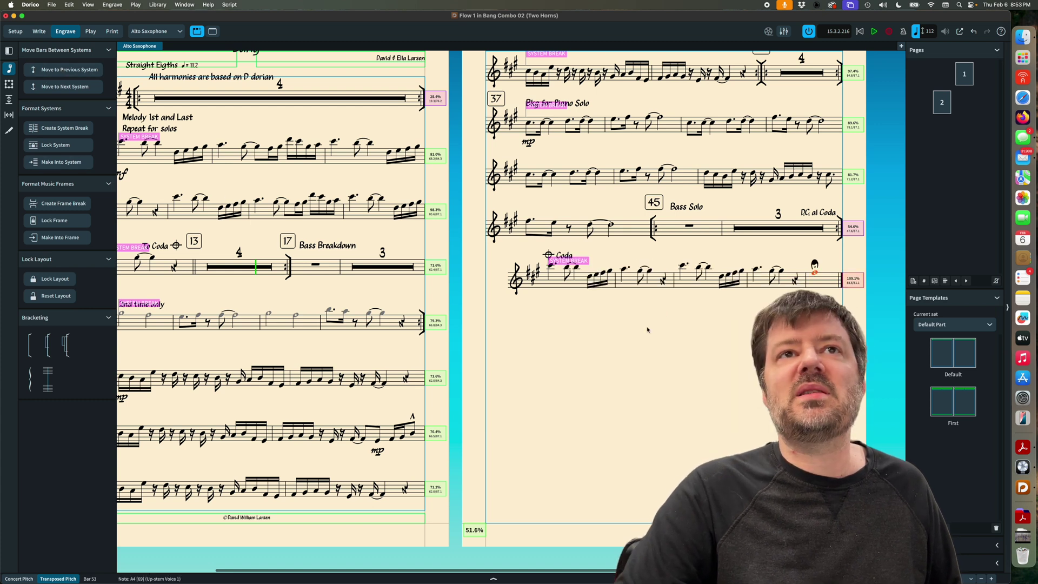
key("Escape")
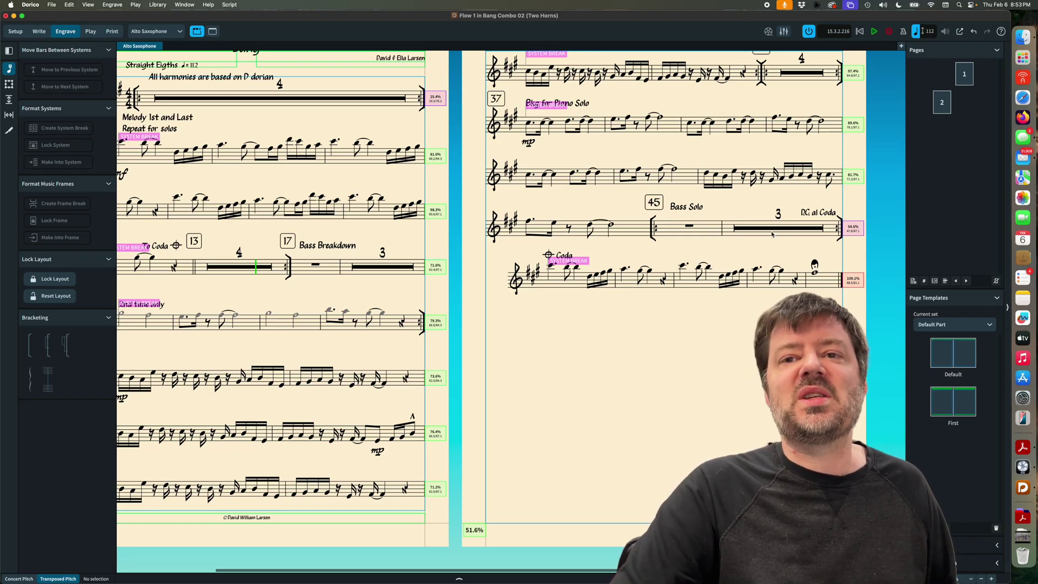
Step: Review both Alto Saxophone pages and compare the vertical justification settings of the Alto and Baritone Saxophone layouts
scroll(772, 234, "up", 2)
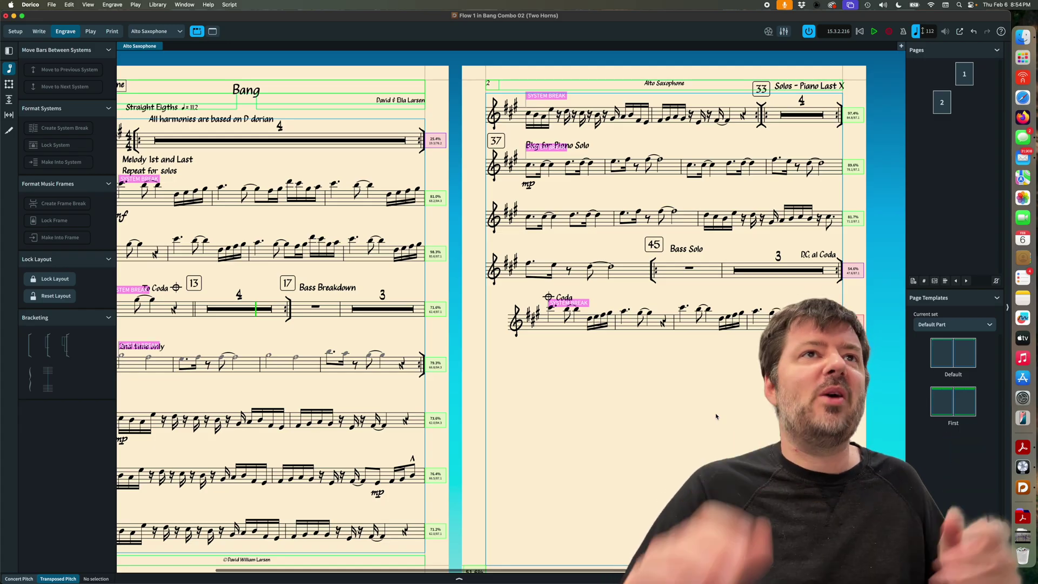
scroll(697, 411, "left", 4)
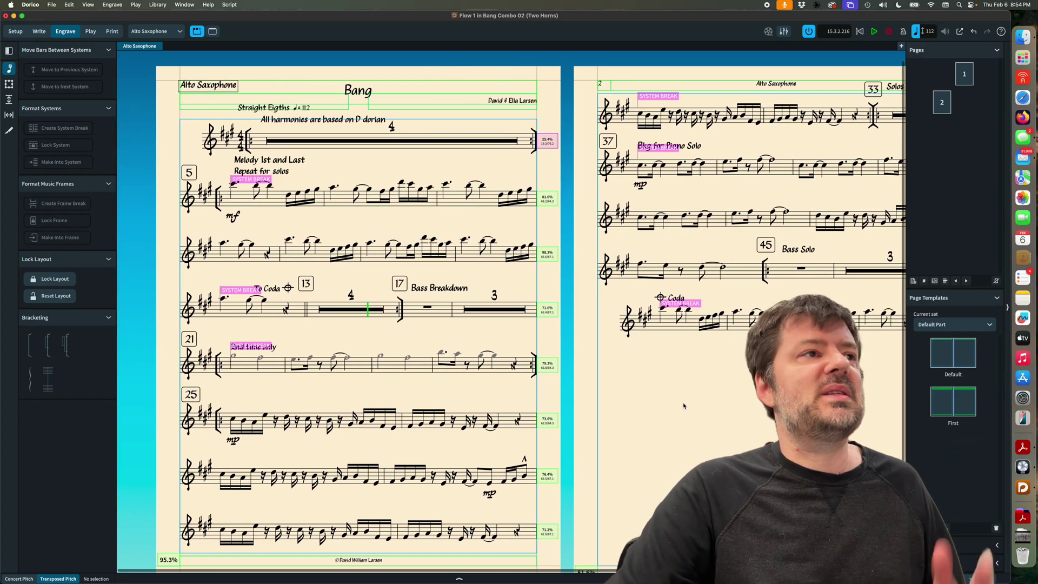
scroll(349, 264, "down", 2)
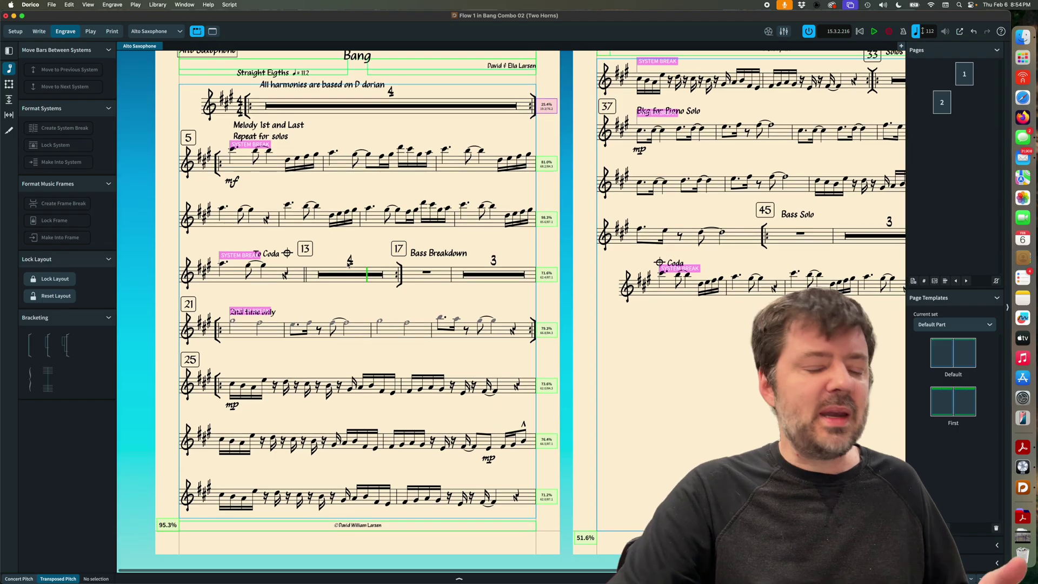
scroll(349, 263, "up", 3)
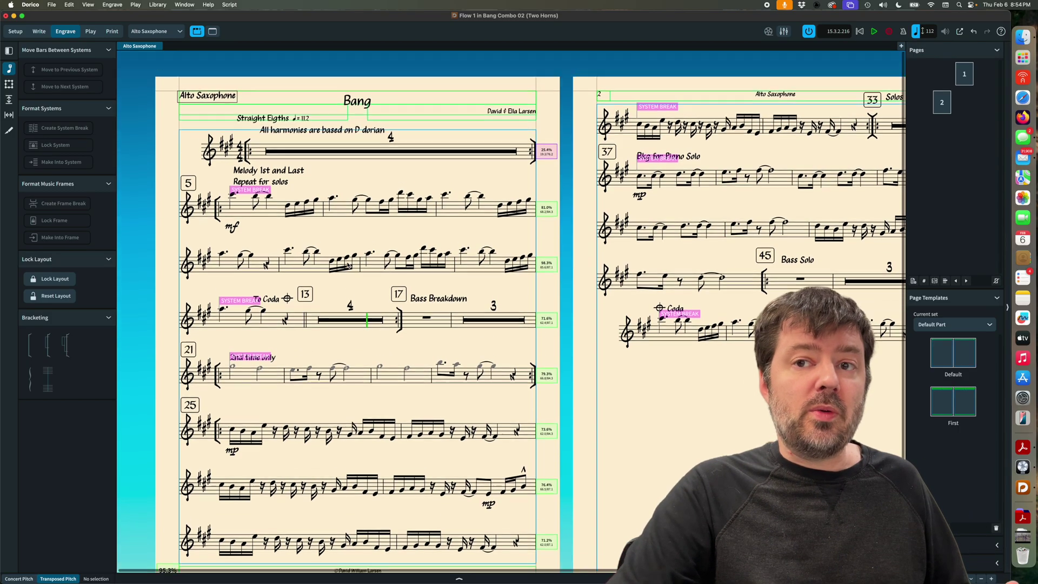
key("super+shift+l")
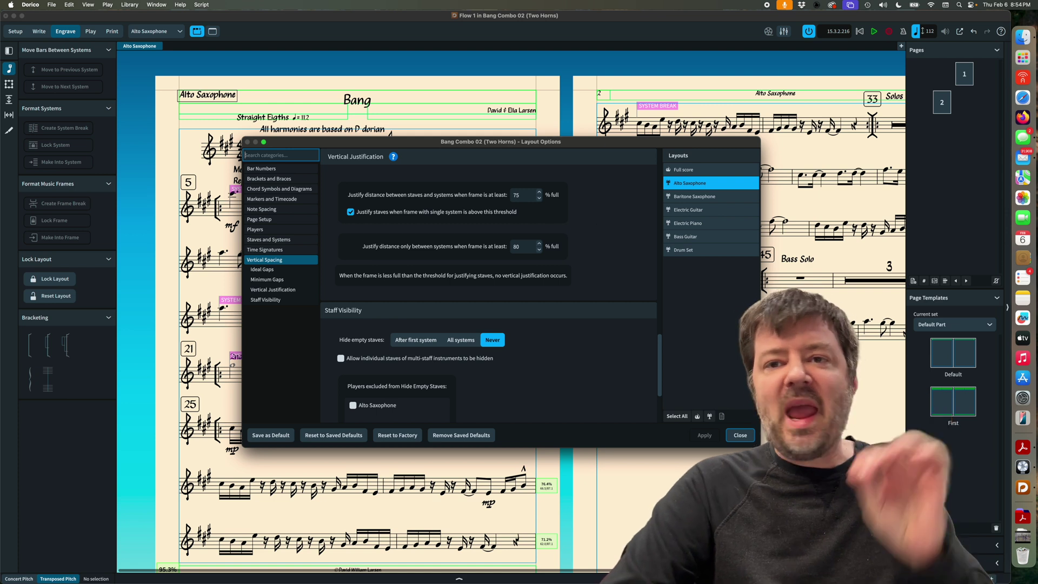
left_click(697, 200)
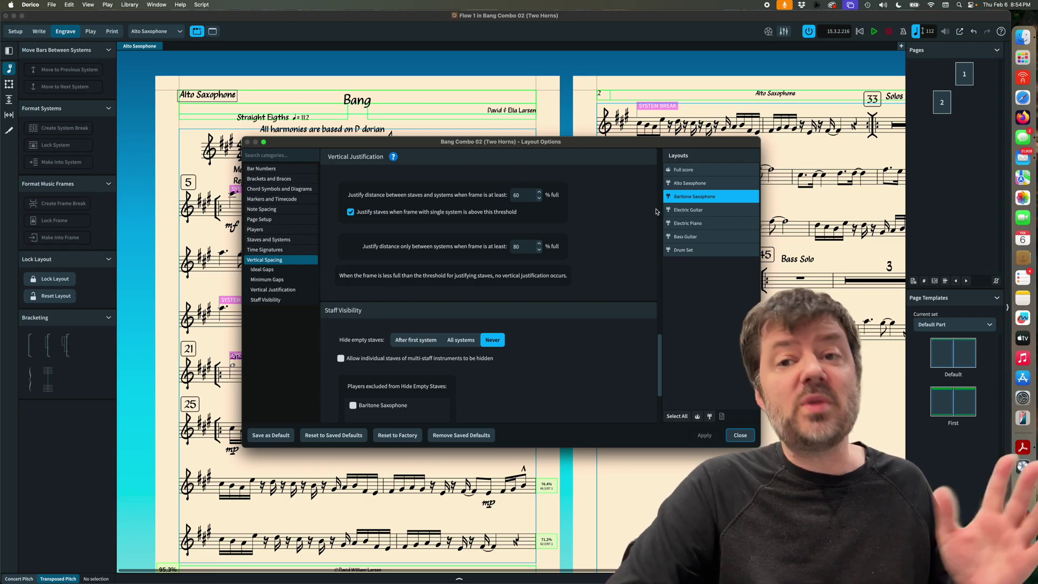
left_click(739, 435)
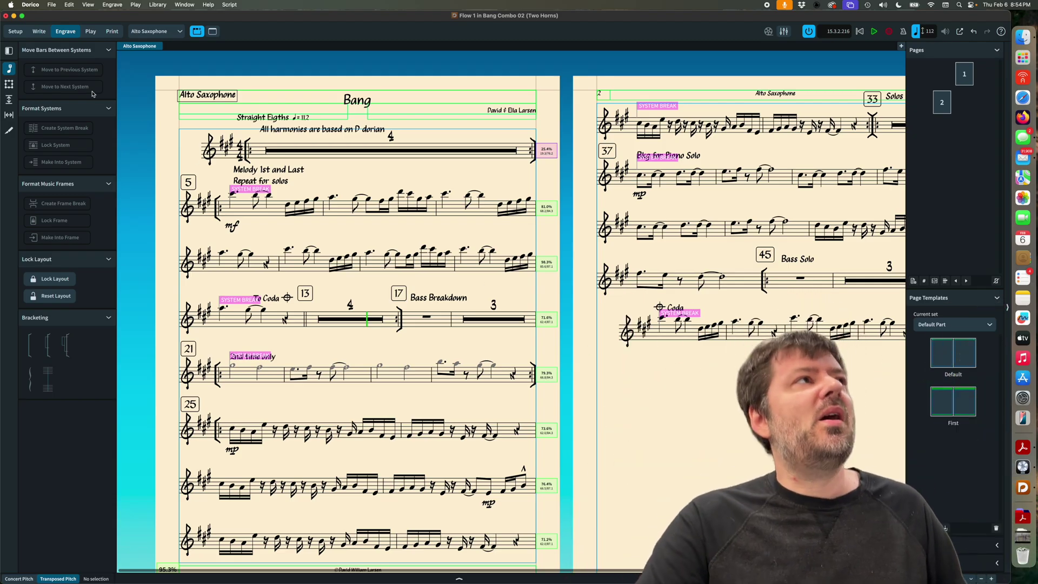
Step: Propagate Alto Saxophone's part formatting to Baritone Saxophone, Electric Guitar, Electric Piano, Bass Guitar and Drum Set, including layout options and system formatting
left_click(15, 32)
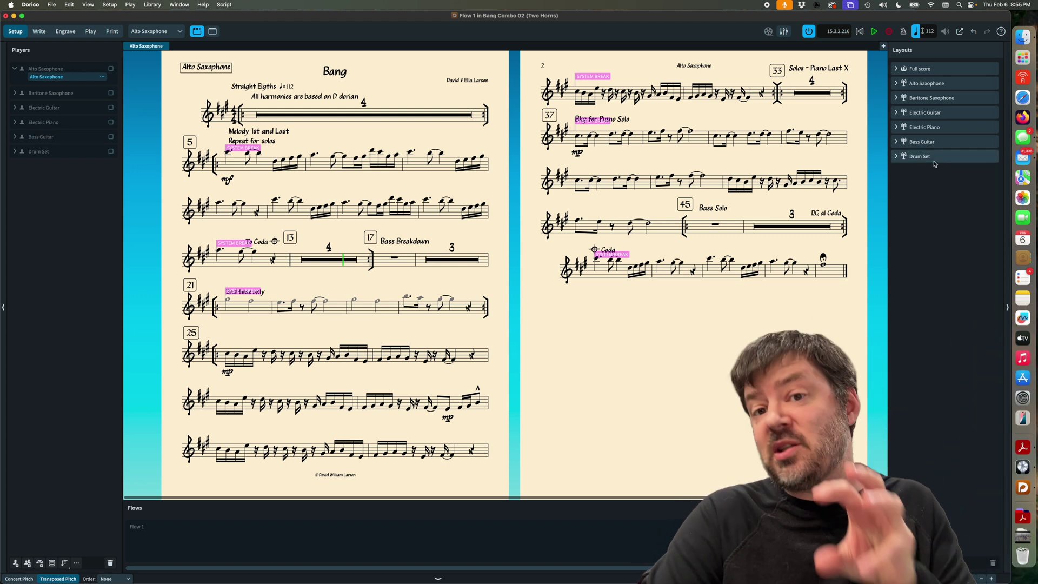
right_click(932, 88)
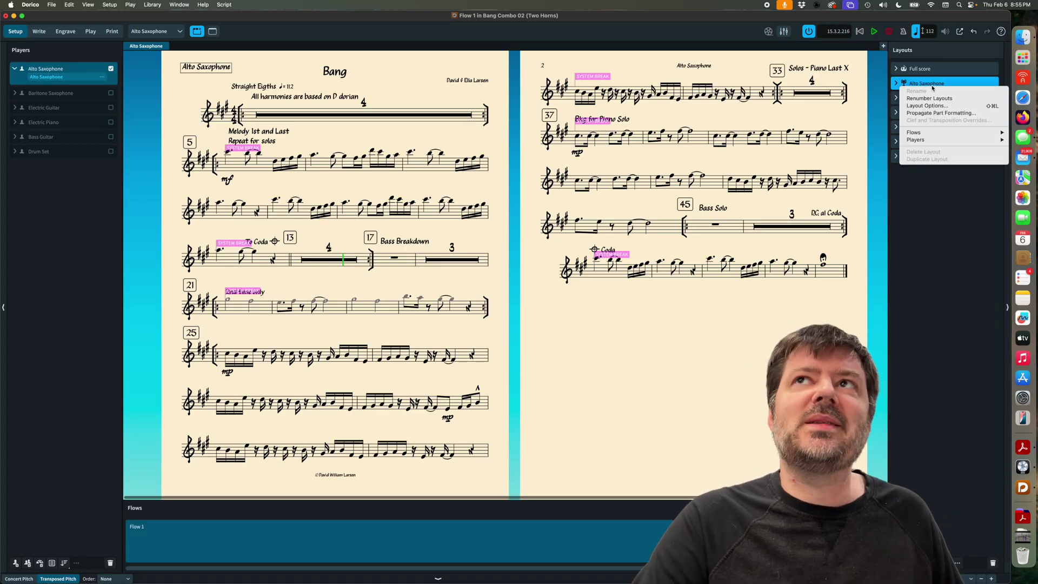
left_click(965, 117)
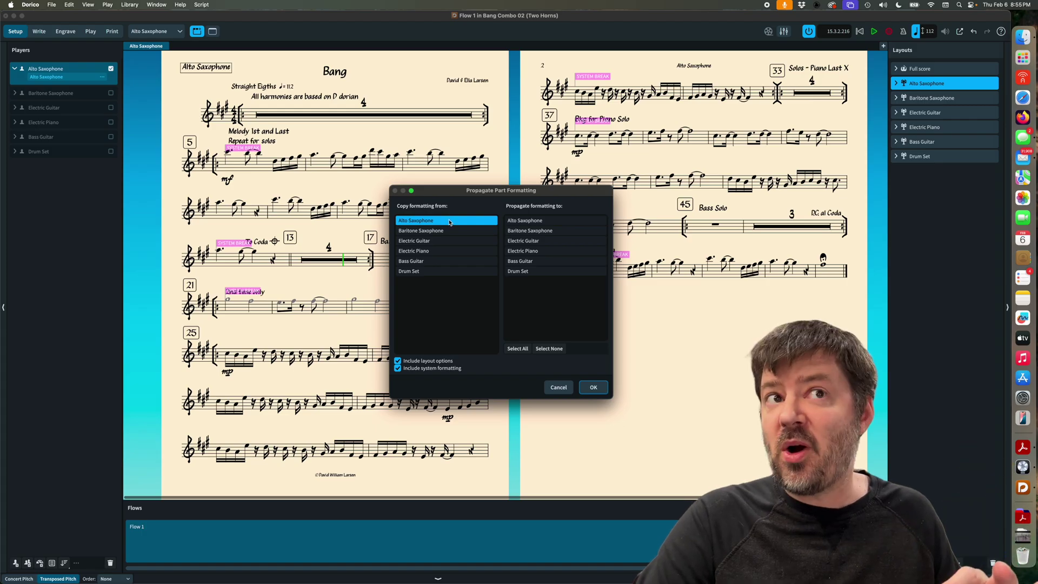
left_click(544, 231)
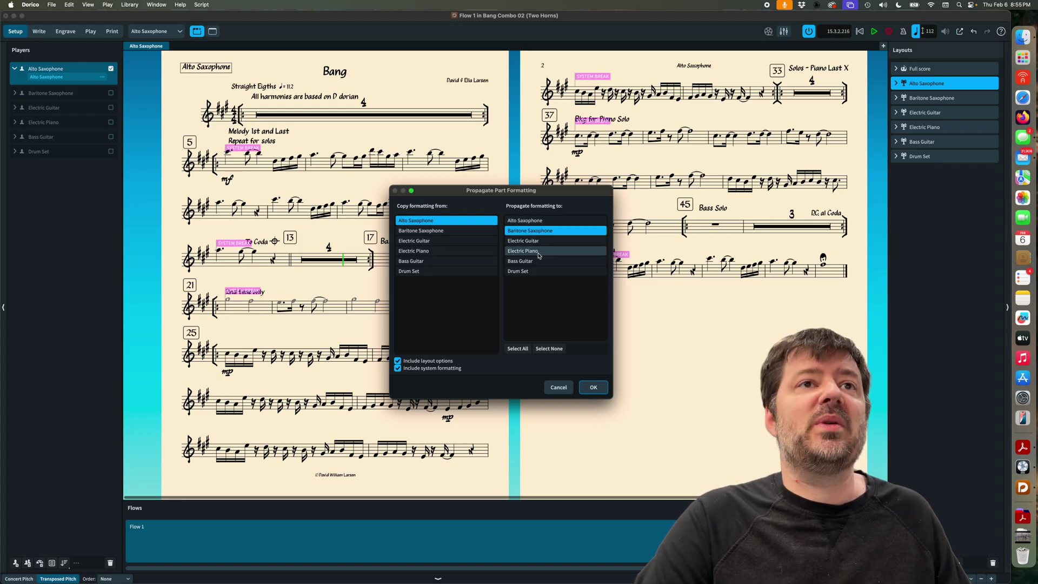
left_click(529, 272, "shift")
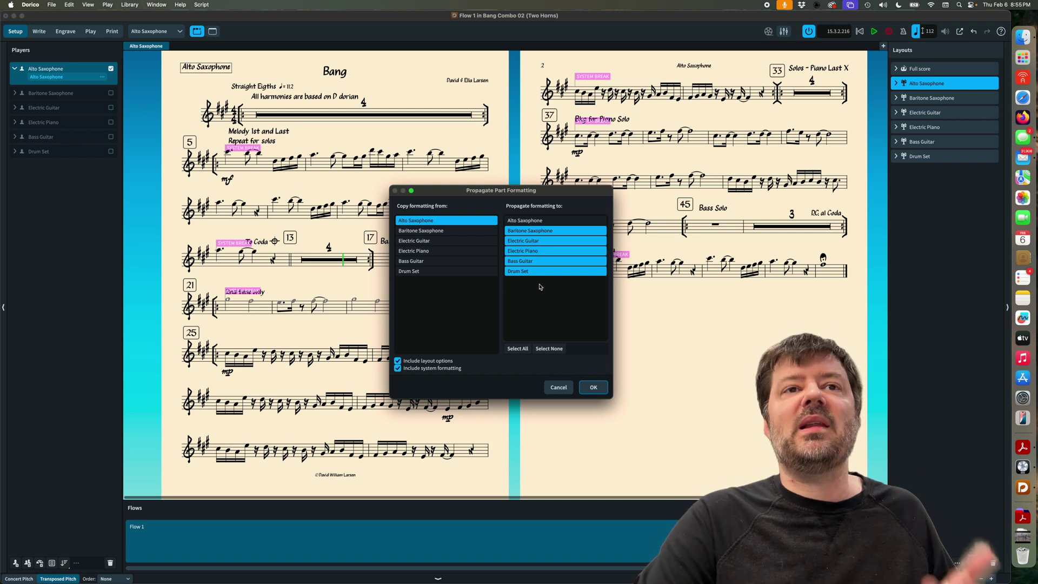
left_click(596, 389)
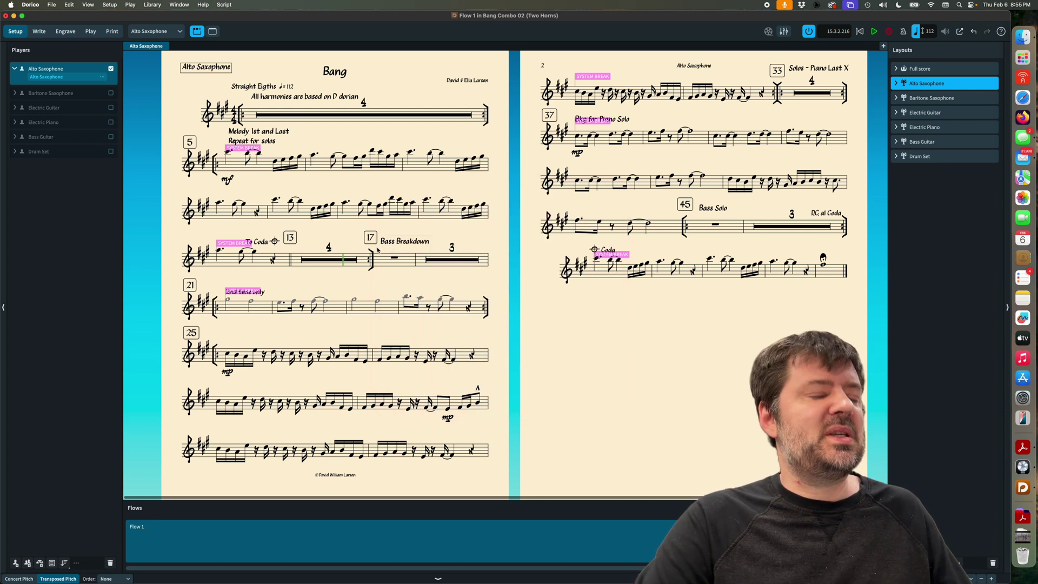
Step: Compare the propagated breaks and system spacing in the Baritone Saxophone and Electric Guitar layouts with both Alto Saxophone pages
left_click(65, 34)
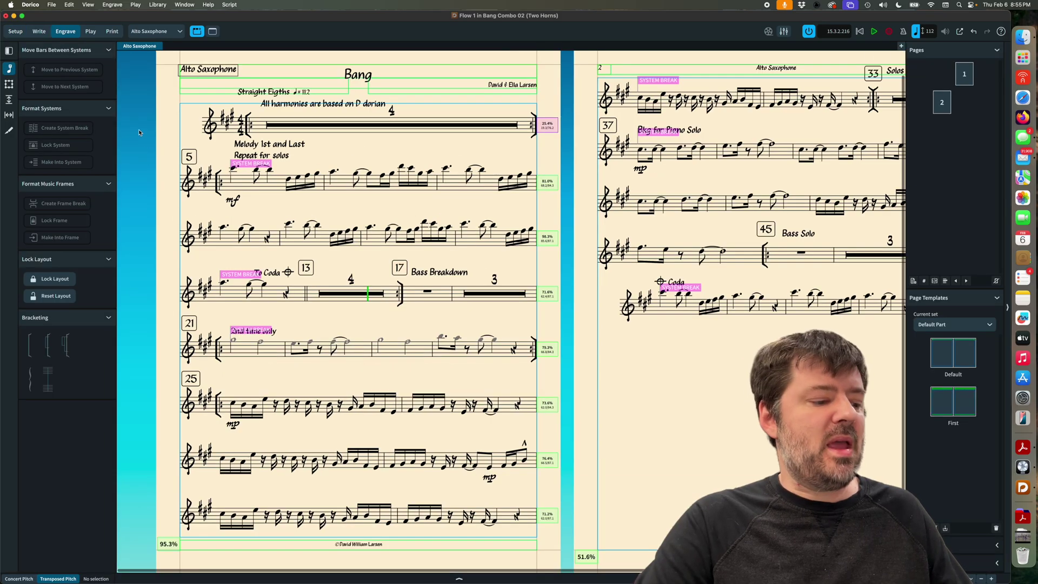
key("super+alt+bracketright")
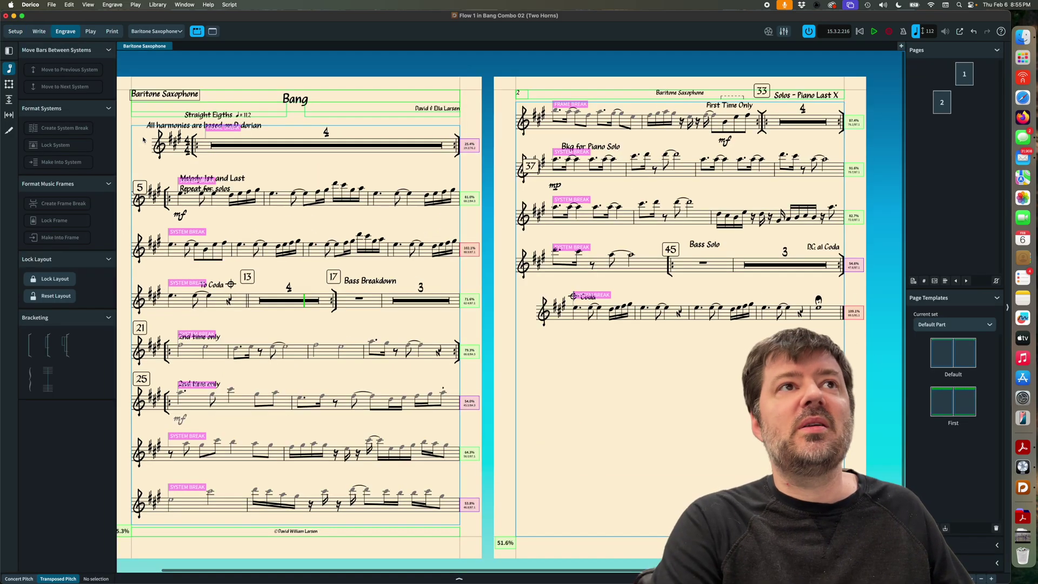
scroll(236, 204, "left", 3)
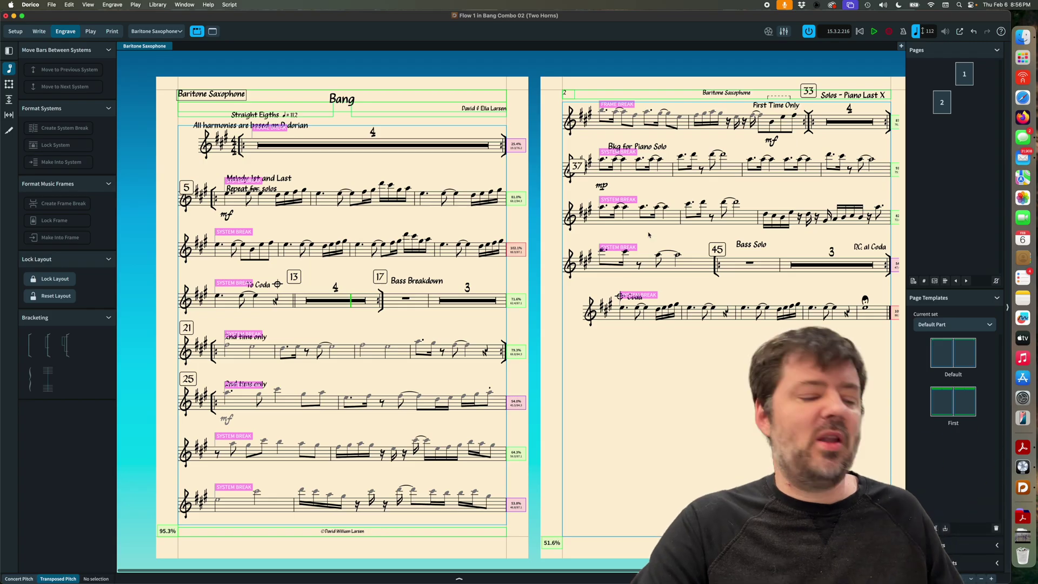
key("super+shift+bracketright")
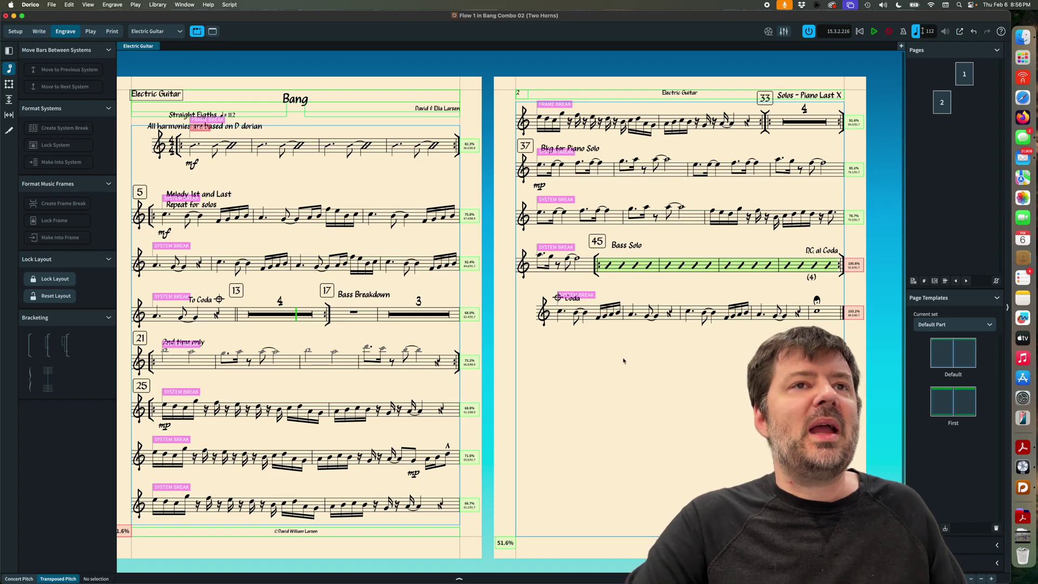
key("super+shift+bracketleft")
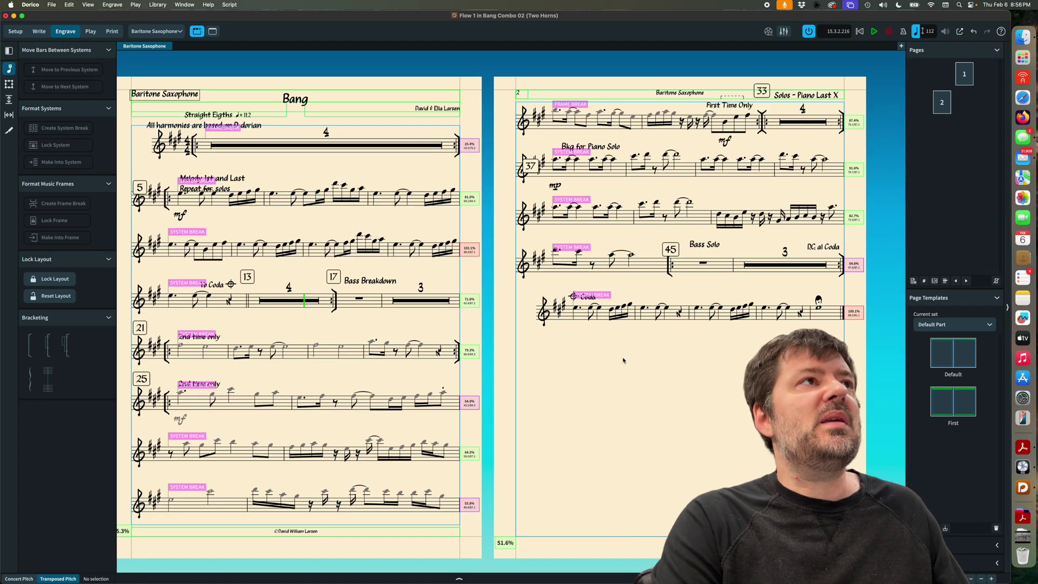
key("super+shift+bracketleft")
scroll(623, 360, "left", 3)
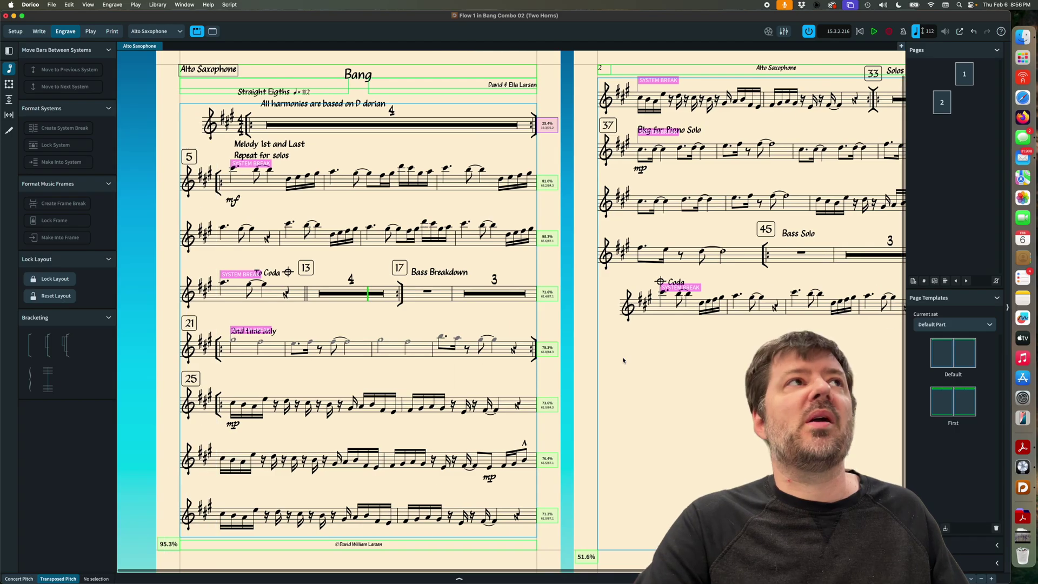
scroll(623, 361, "left", 3)
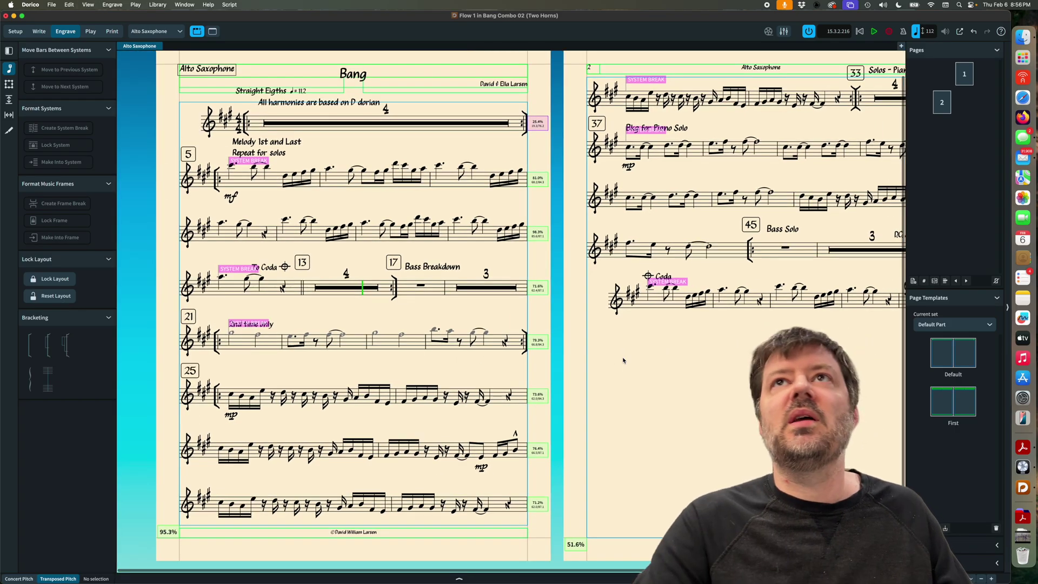
scroll(623, 360, "right", 4)
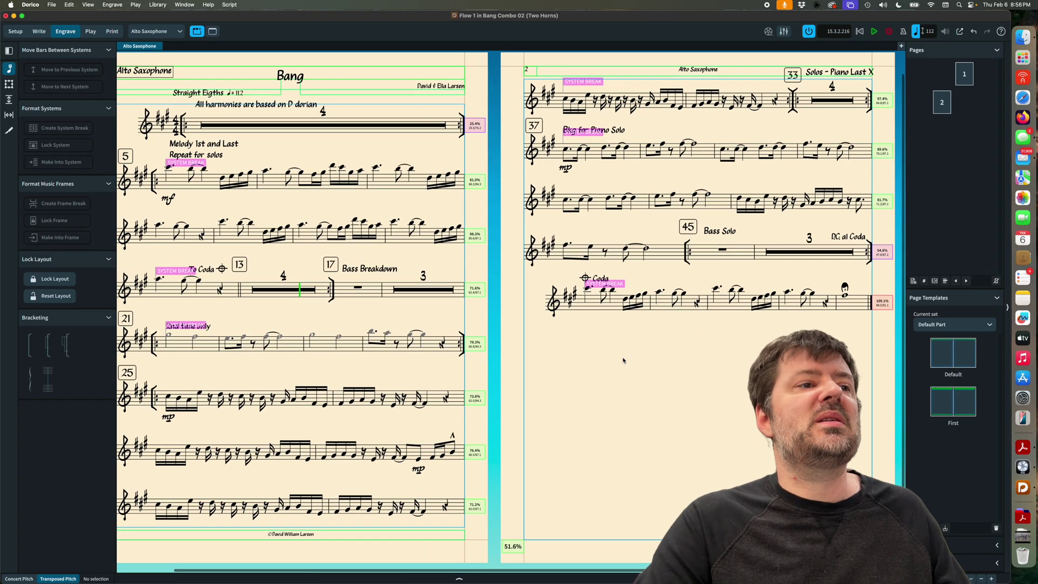
scroll(623, 360, "left", 2)
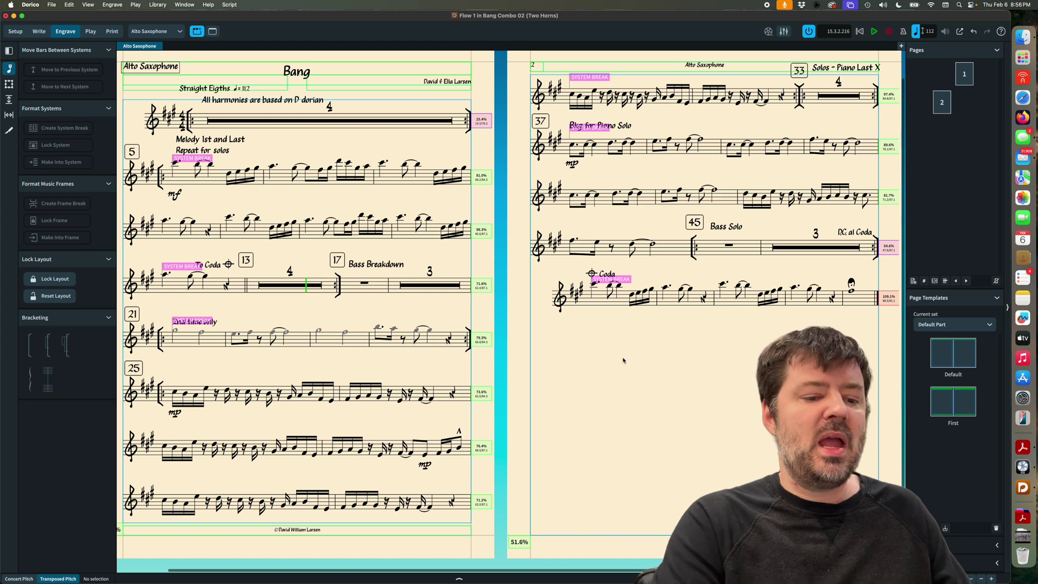
Step: Examine how the propagated system breaks suit the Baritone Saxophone, Electric Guitar, Electric Piano and Bass Guitar parts, and return to Alto Saxophone
key("super+alt+bracketright")
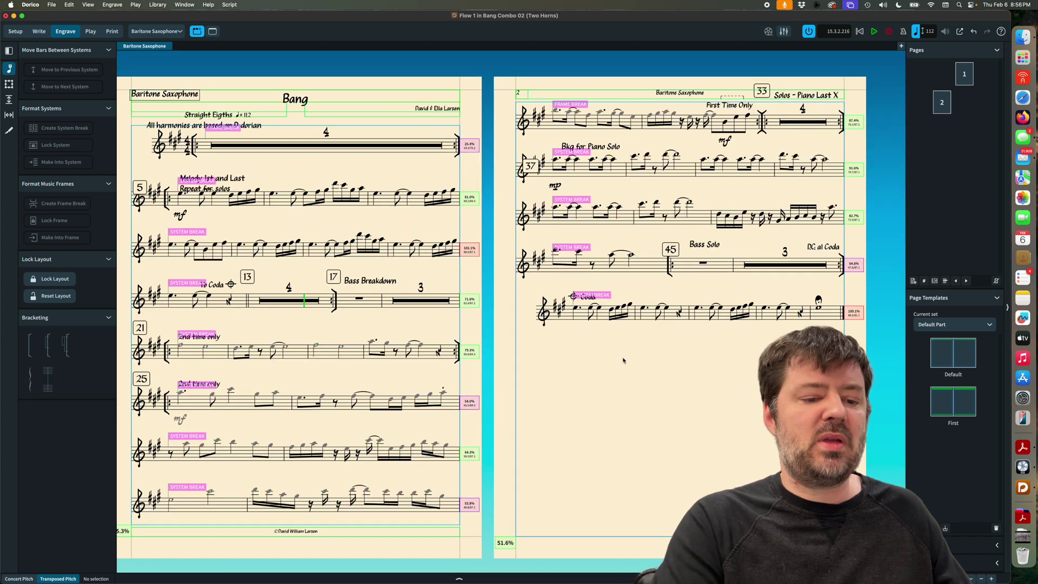
key("super+alt+bracketright")
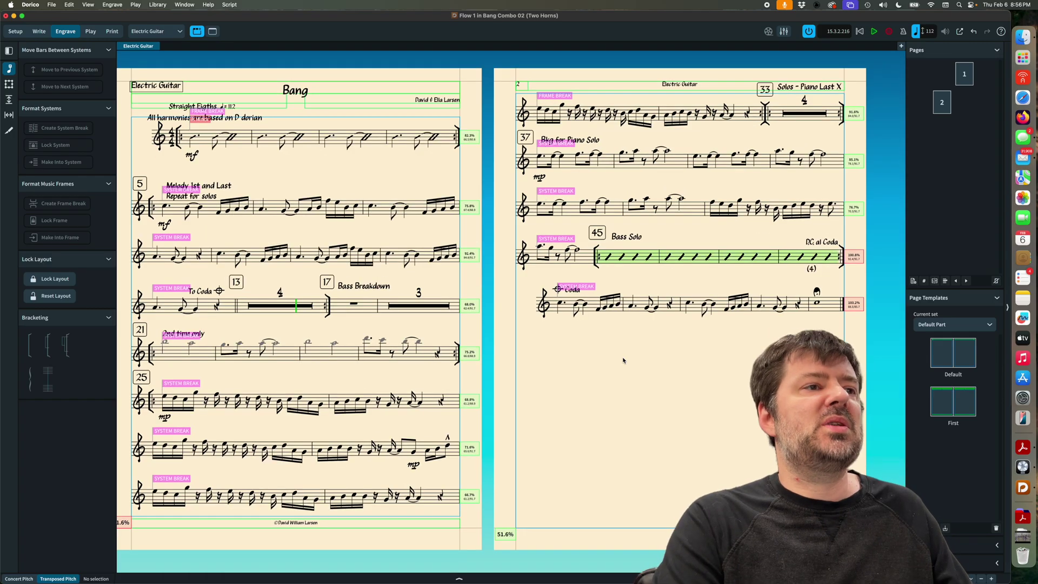
key("super+alt+bracketright")
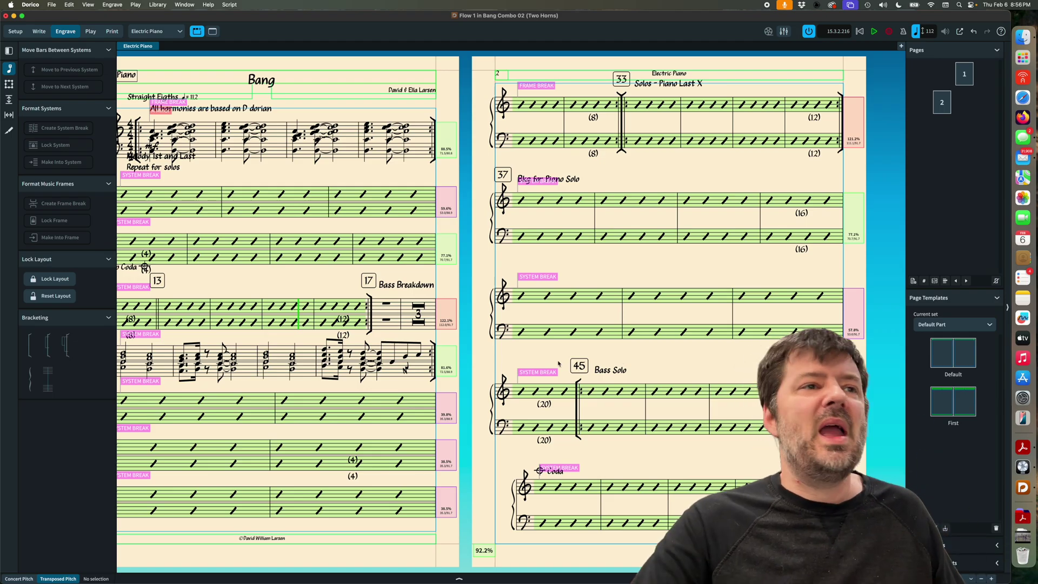
scroll(354, 411, "left", 4)
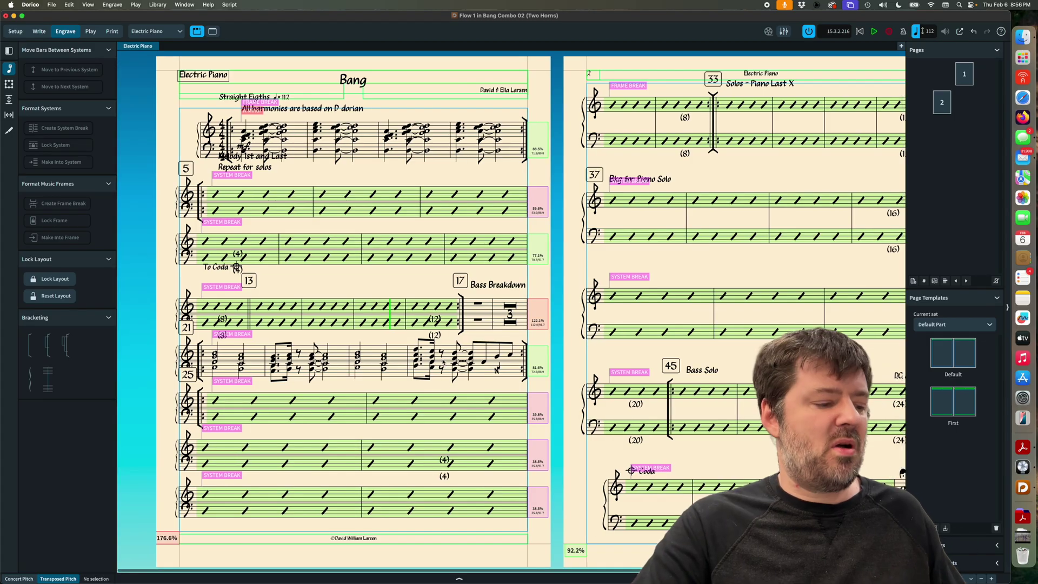
key("alt+super+bracketright")
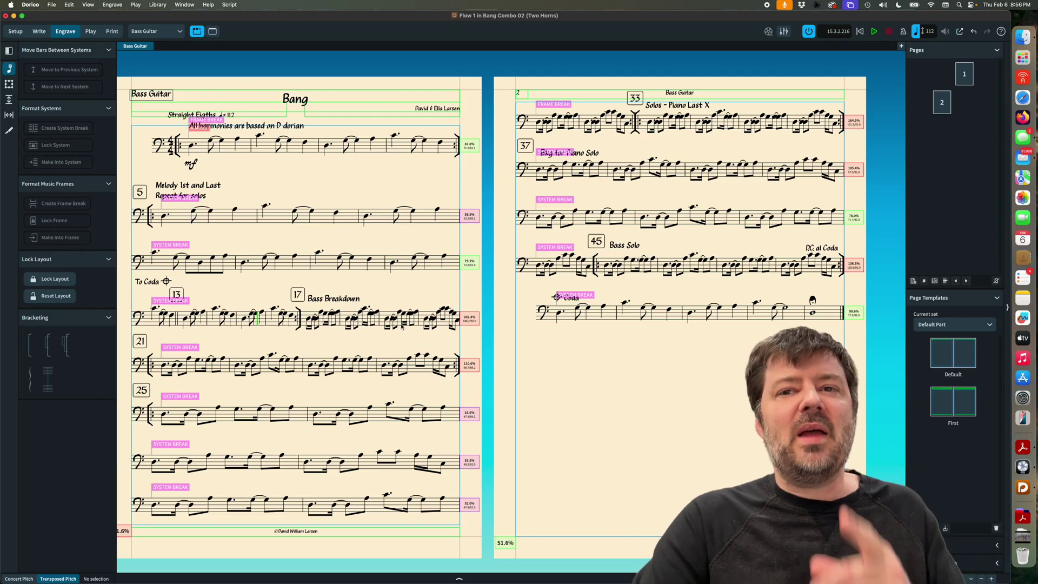
scroll(295, 356, "left", 2)
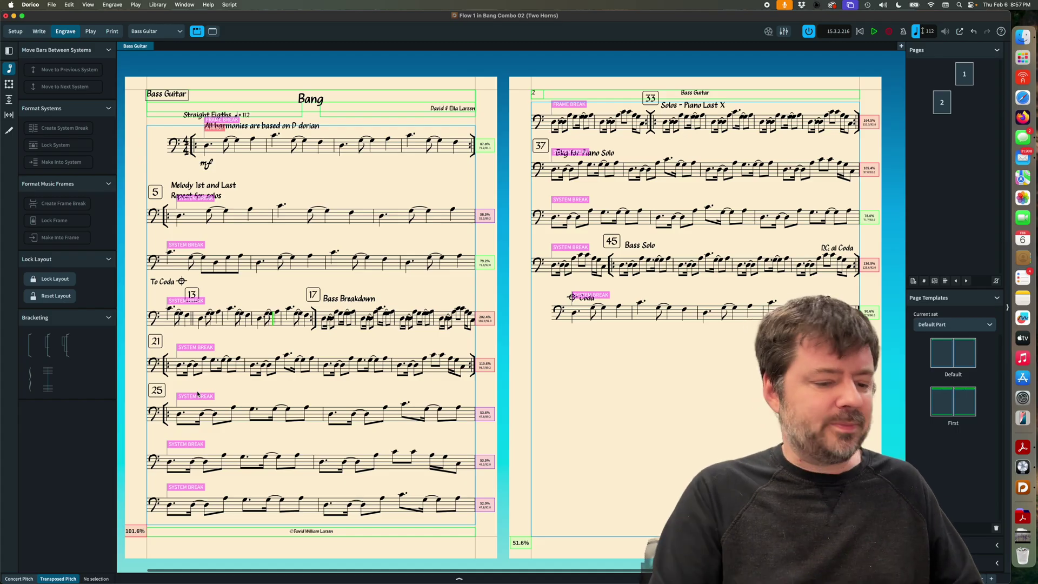
key("alt+bracketleft")
key("alt+bracketleft")
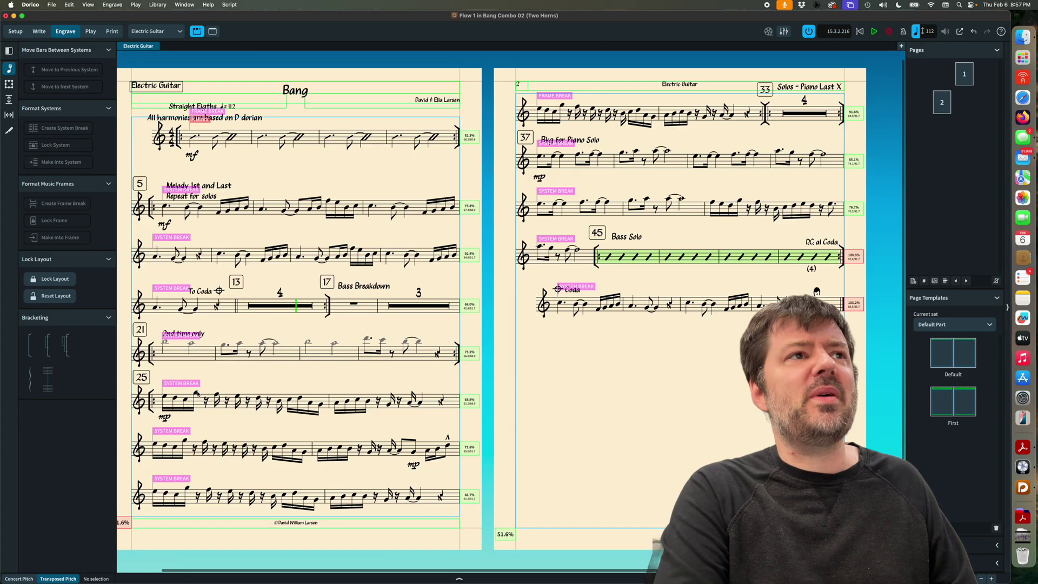
key("alt+bracketleft")
key("alt+bracketleft")
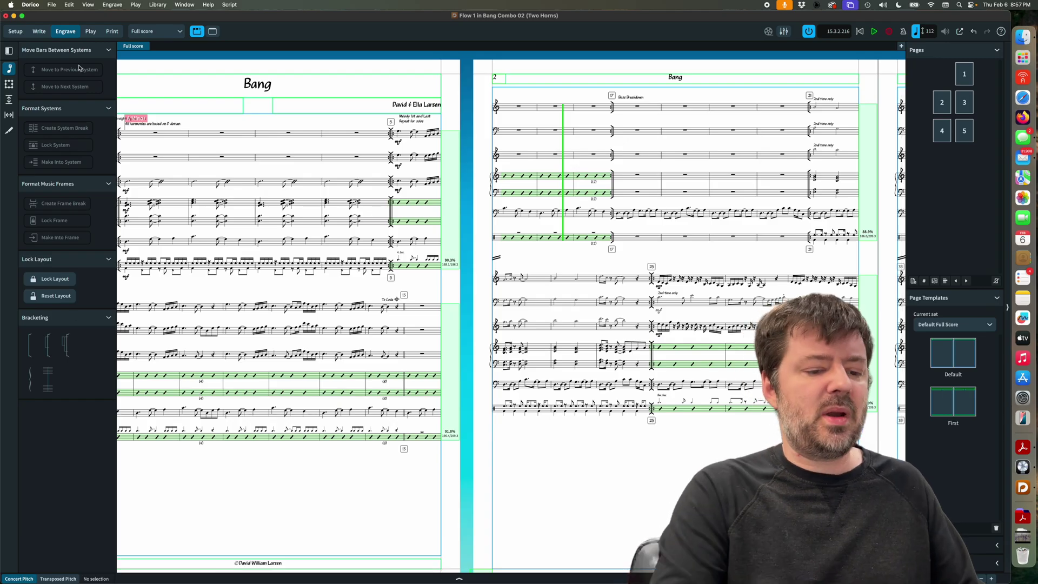
key("alt+bracketright")
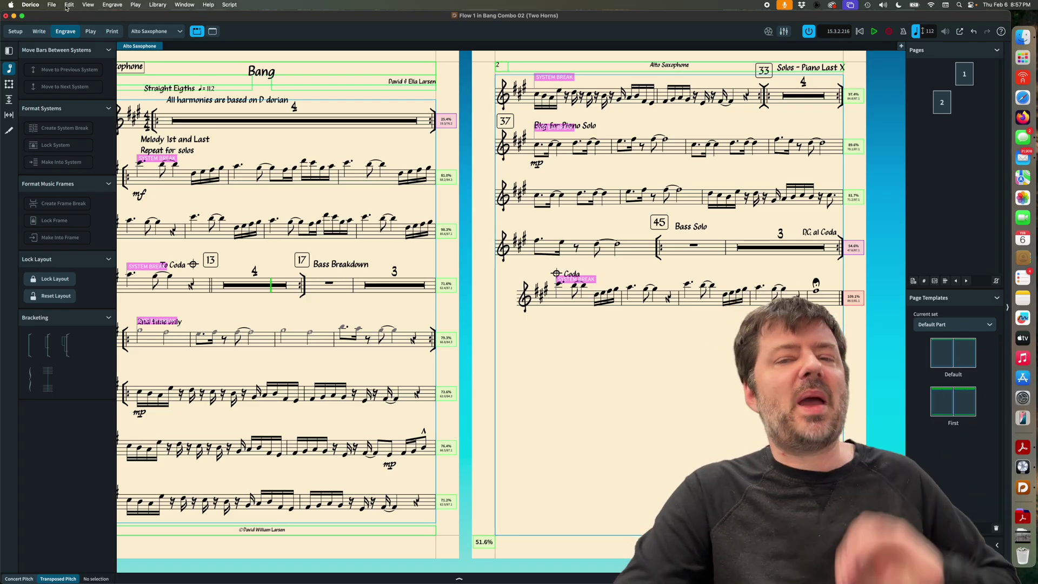
Step: Undo the part formatting propagation by reverting the edit history to the Select entry directly before it, and check the other part layouts
left_click(69, 4)
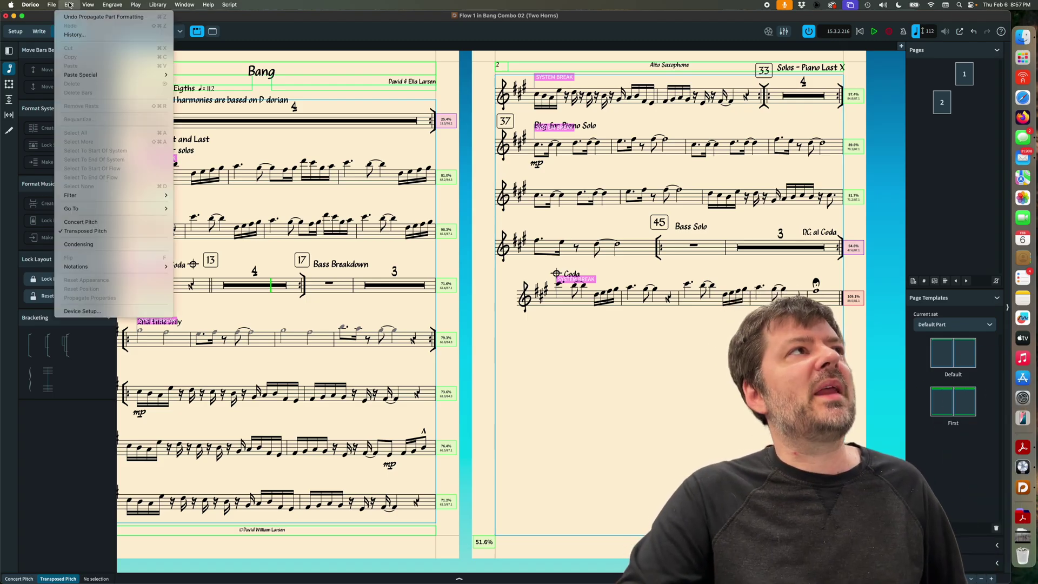
left_click(74, 34)
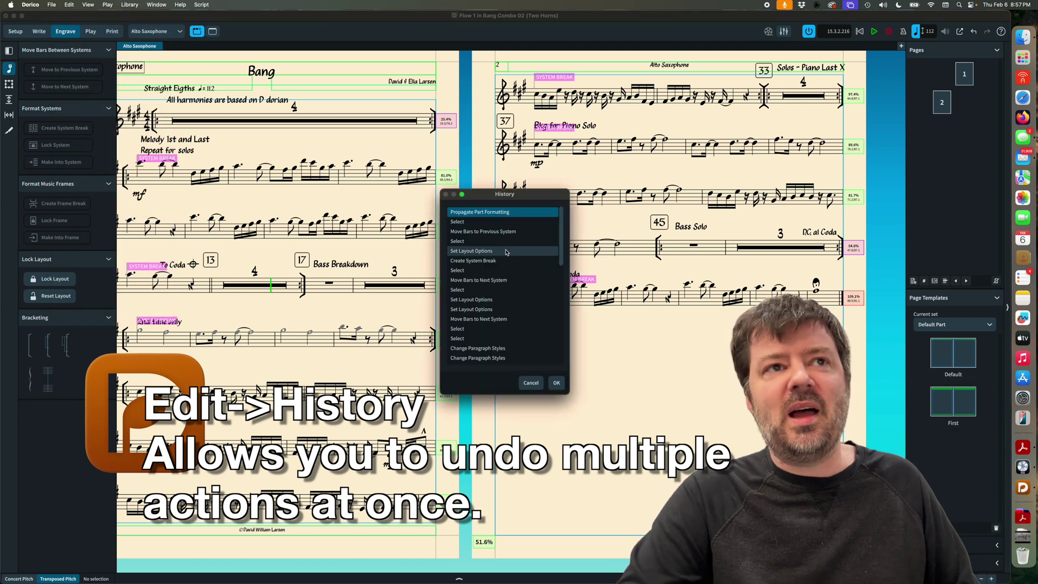
scroll(492, 351, "down", 2)
scroll(493, 352, "down", 6)
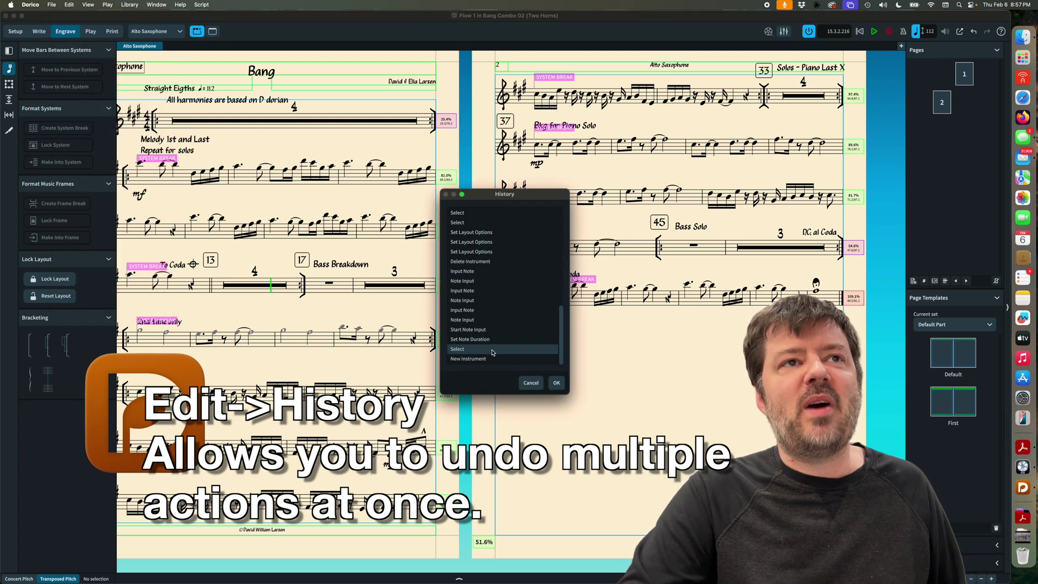
scroll(492, 353, "up", 8)
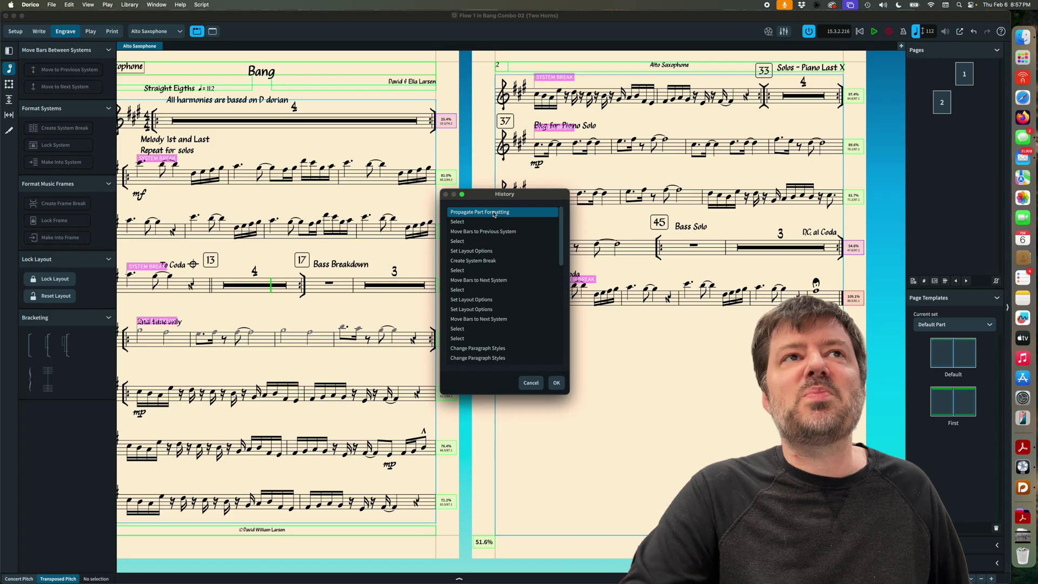
left_click(458, 223)
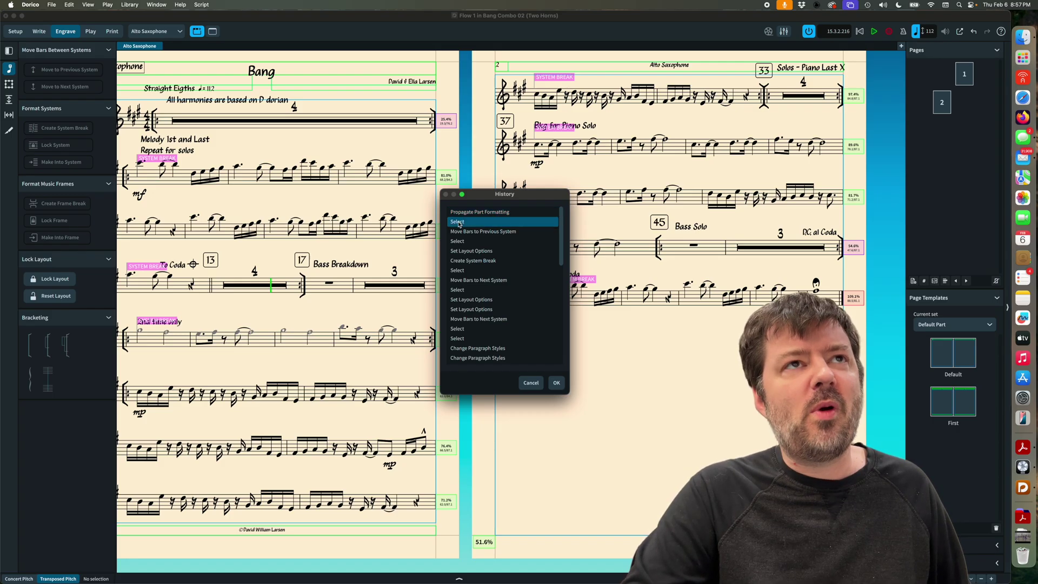
left_click(555, 384)
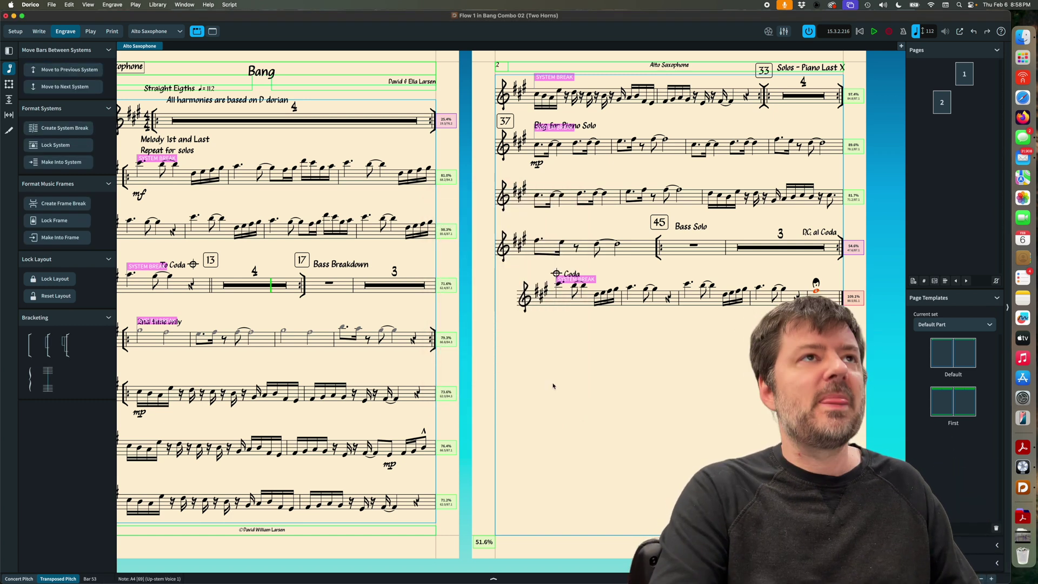
key("super+alt+bracketright")
key("super+alt+bracketright")
key("super+alt+bracketleft")
key("super+alt+bracketleft")
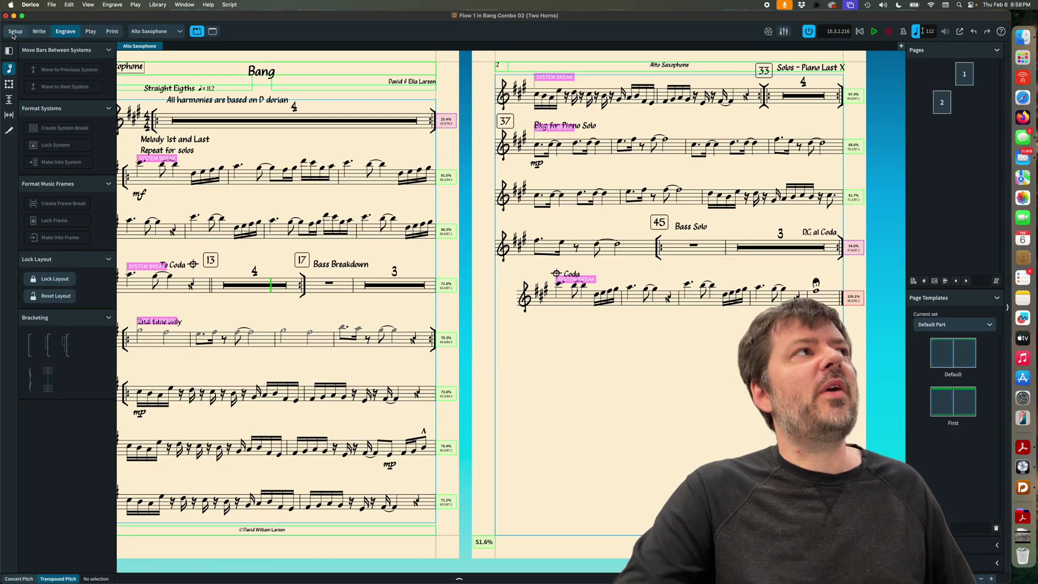
Step: Propagate Alto Saxophone's layout options to the other parts without including system formatting, and view the Baritone Saxophone layout
left_click(15, 31)
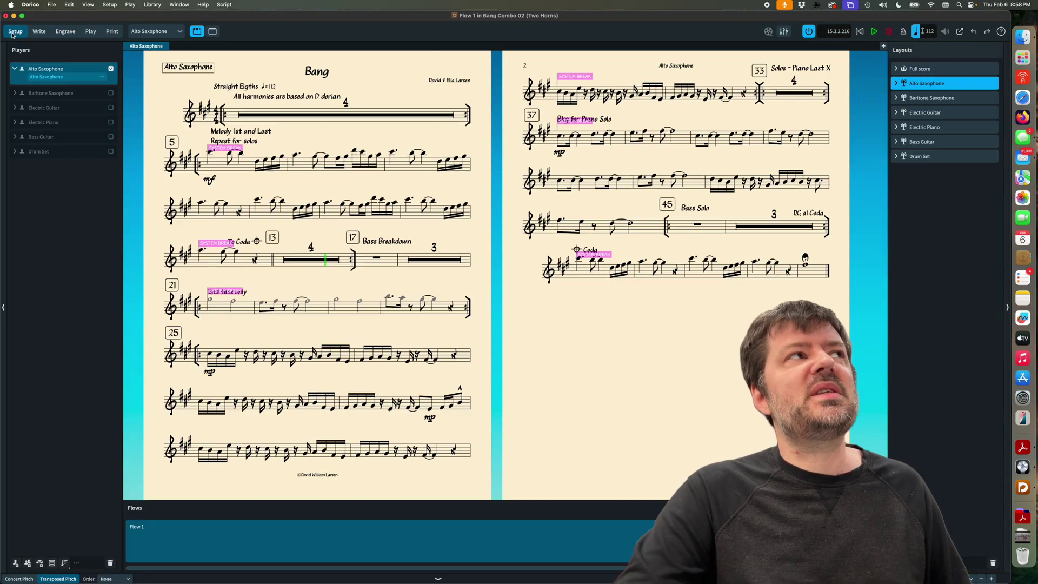
right_click(931, 85)
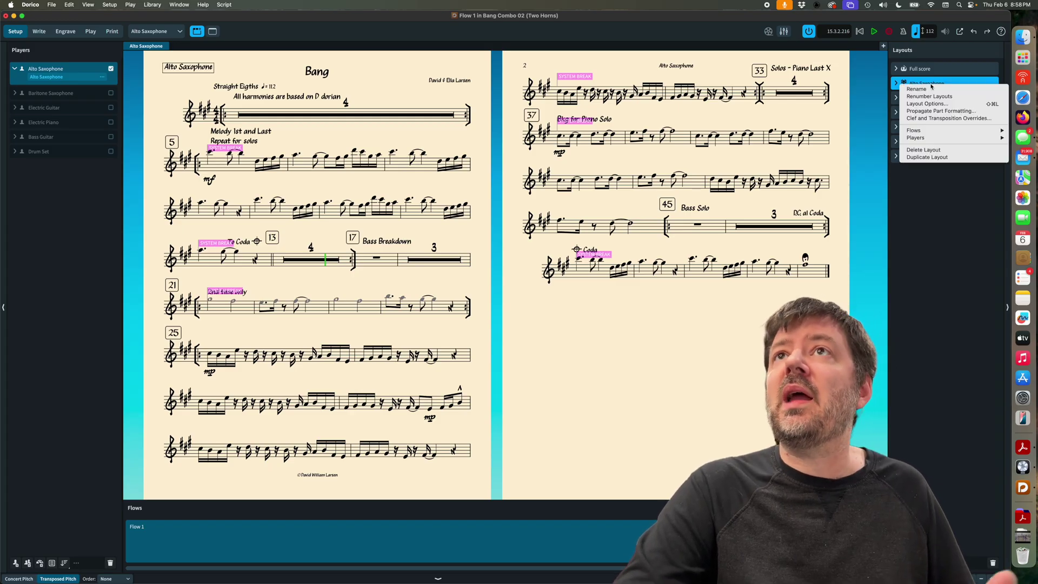
left_click(957, 111)
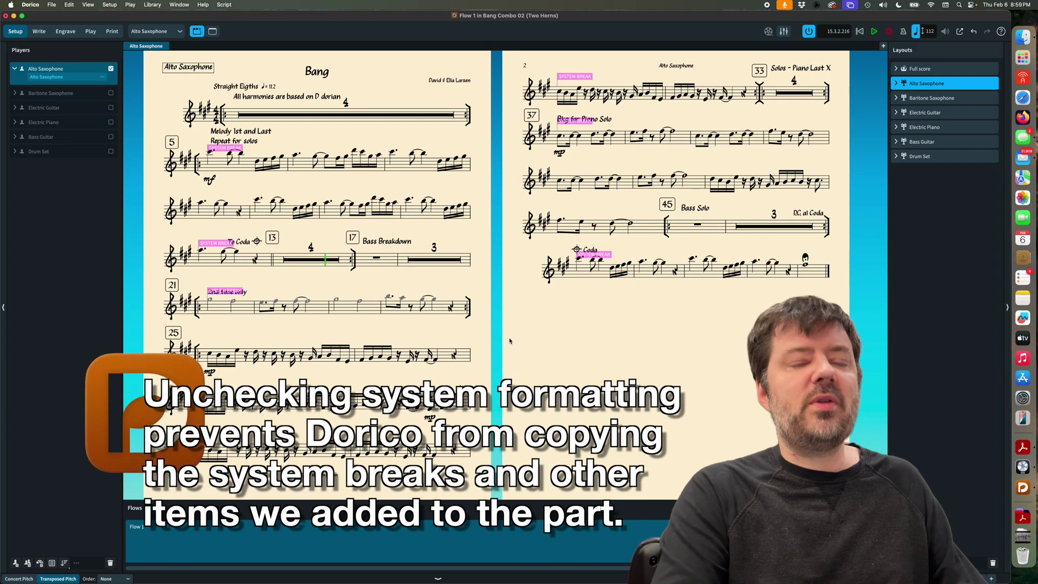
key("super+alt+bracketright")
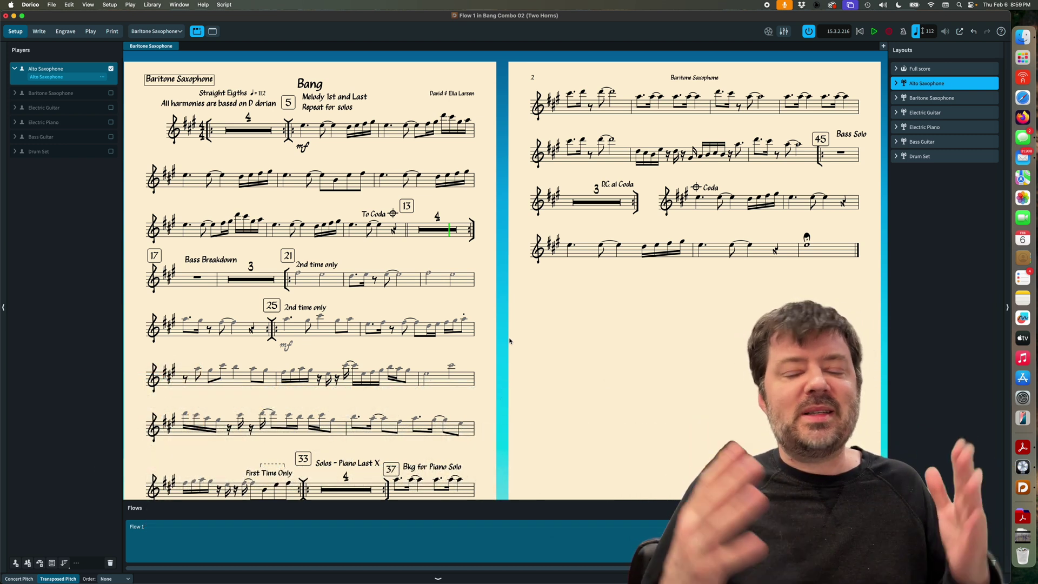
Step: In Engrave mode, insert a system break at bar 37 of the Baritone Saxophone layout, at "Bkg for Piano Solo"
scroll(509, 341, "down", 3)
scroll(509, 341, "up", 1)
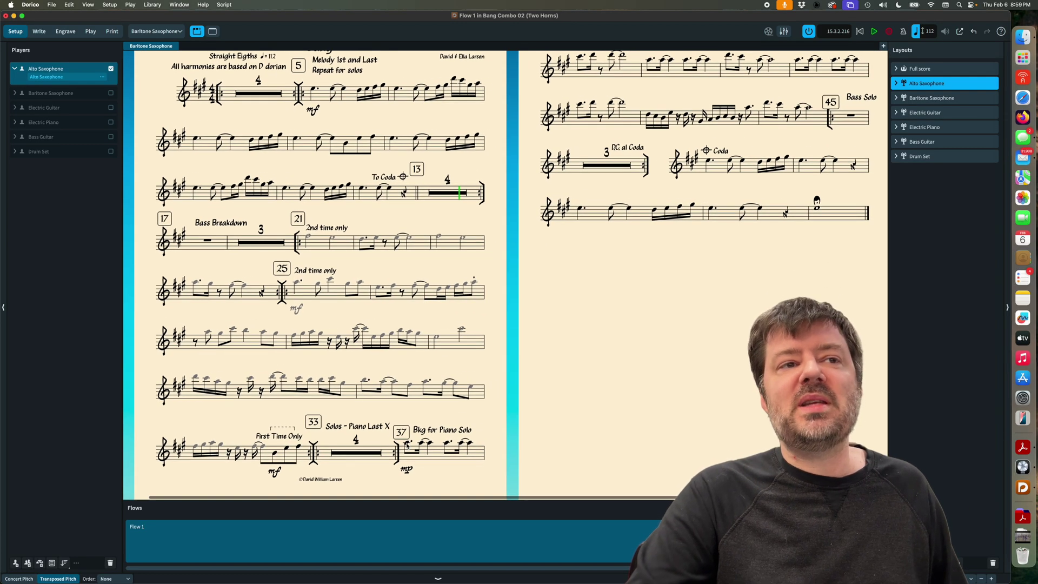
left_click(57, 35)
left_click(424, 495)
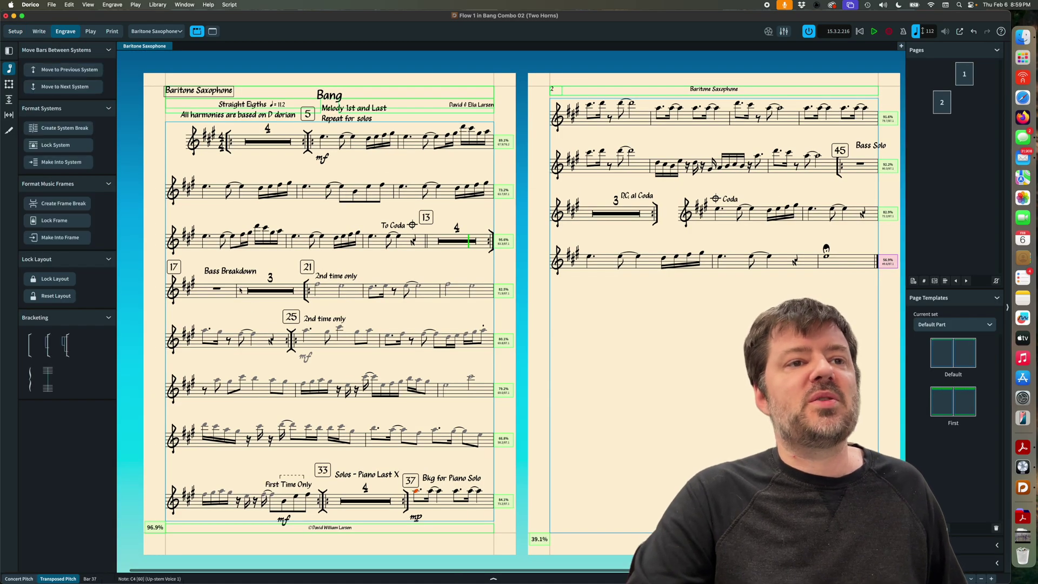
left_click(63, 128)
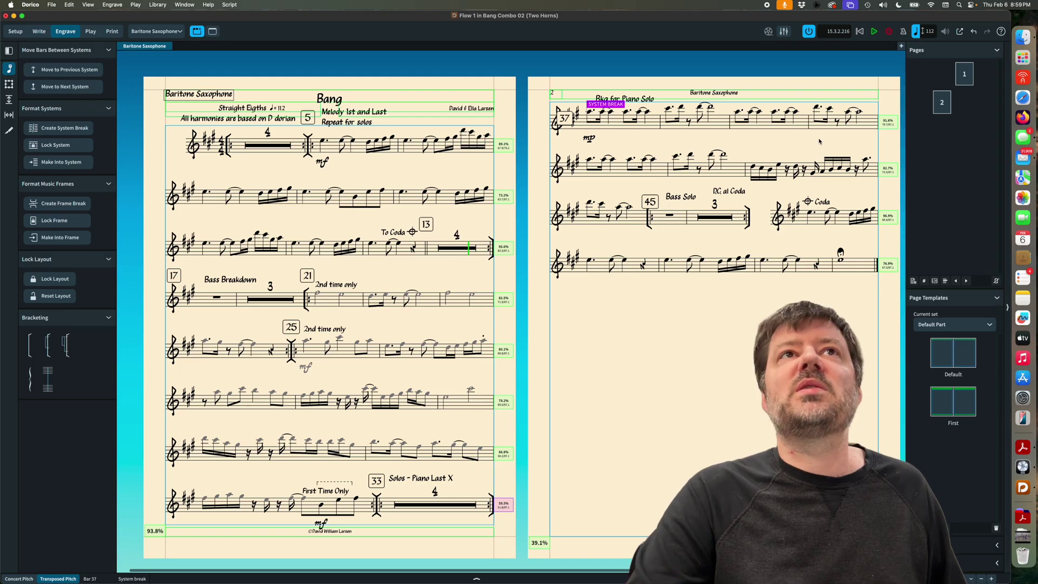
scroll(819, 142, "right", 2)
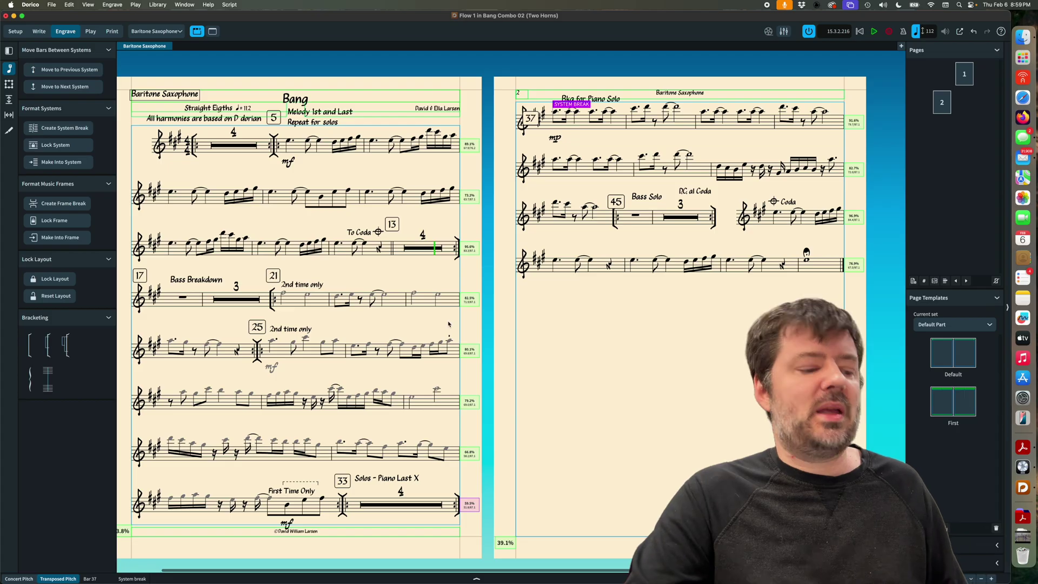
Step: Switch to the Electric Guitar layout and set its top music frame margin to 0.5" in the page setup layout options
key("alt+bracketright")
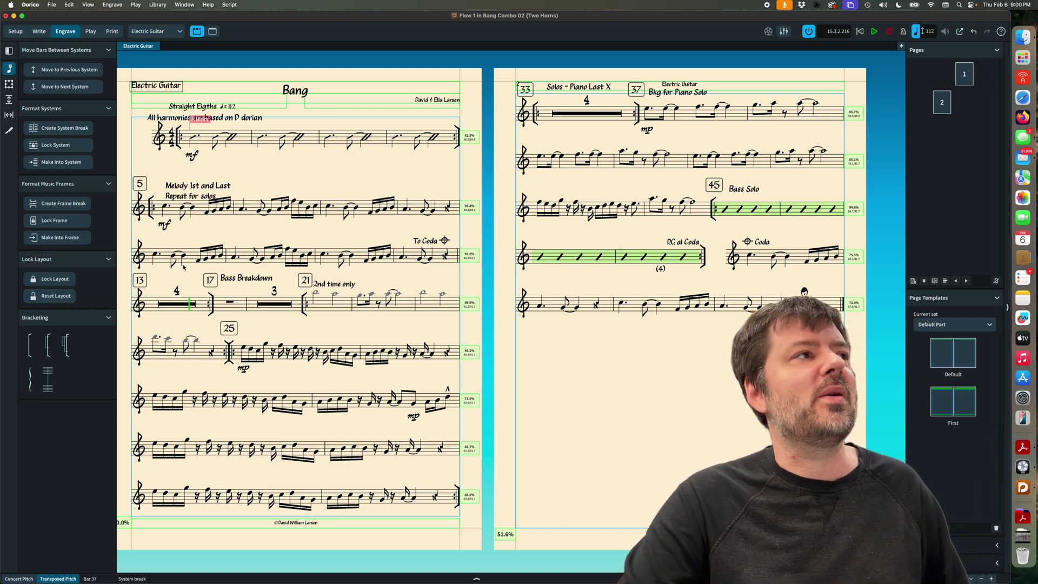
scroll(262, 297, "left", 2)
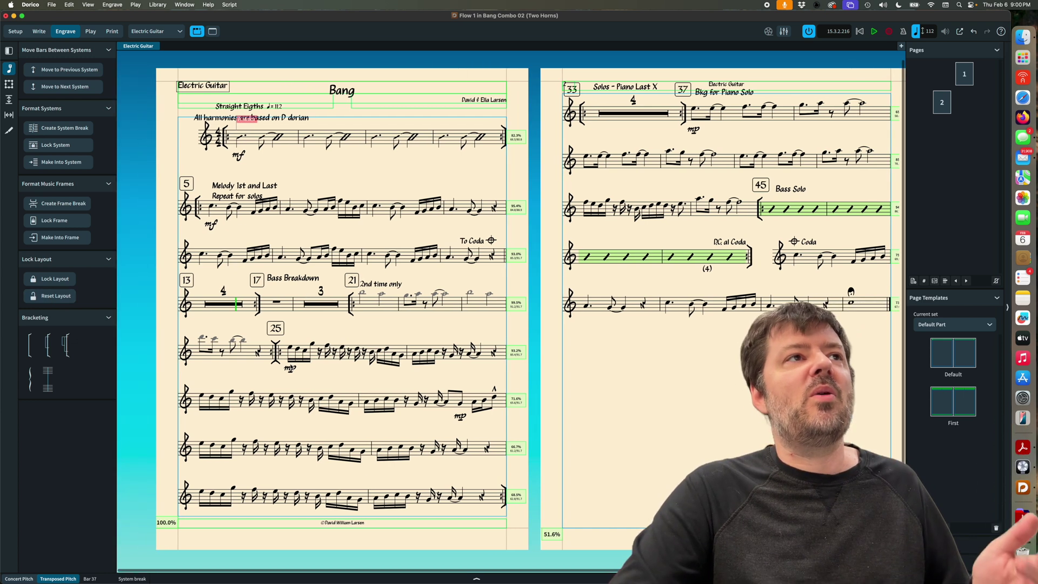
scroll(336, 336, "right", 1)
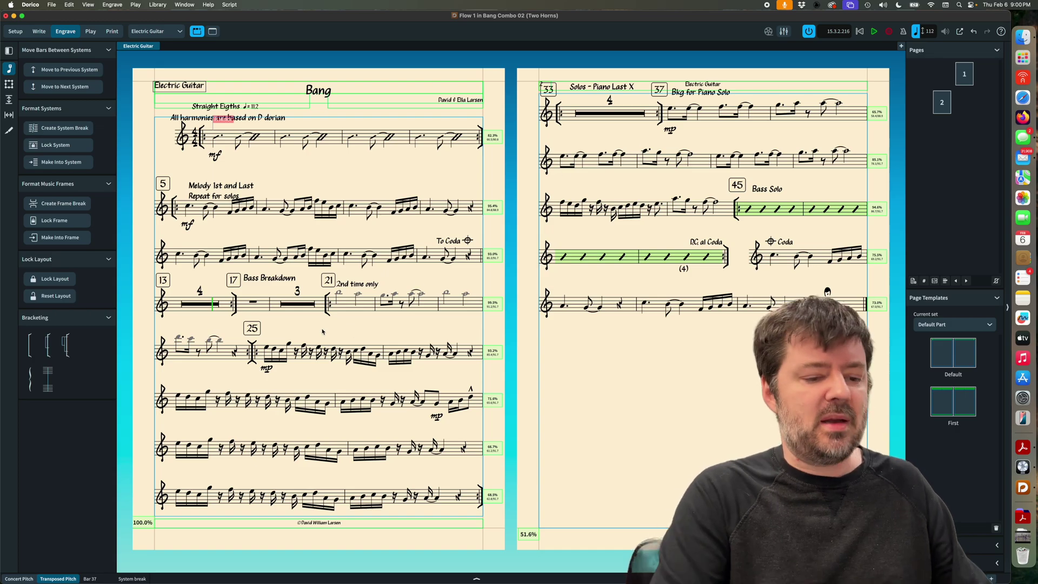
key("super+shift+l")
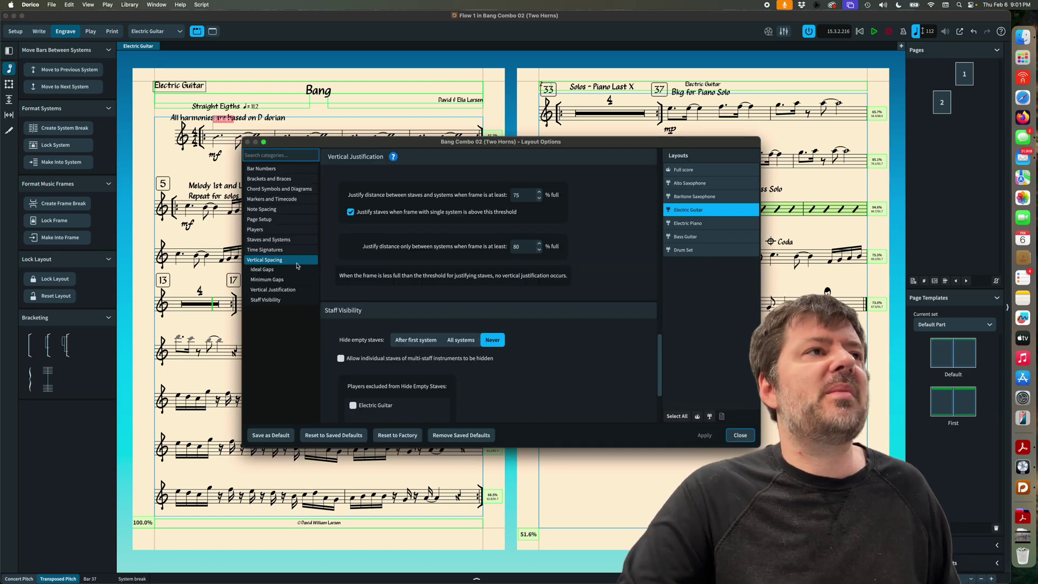
left_click(266, 220)
scroll(417, 318, "down", 3)
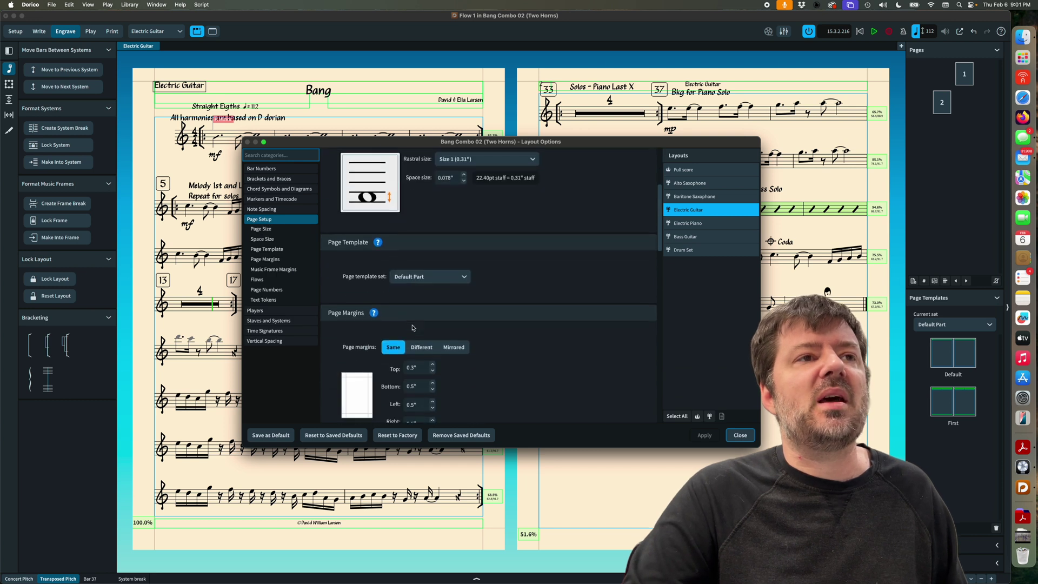
scroll(417, 317, "down", 3)
left_click(379, 301)
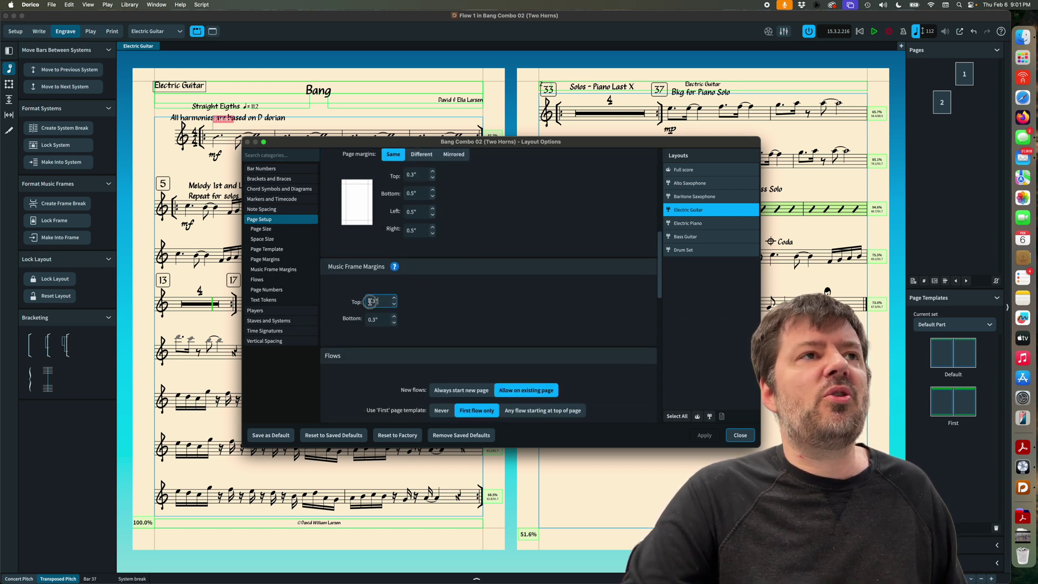
type("0")
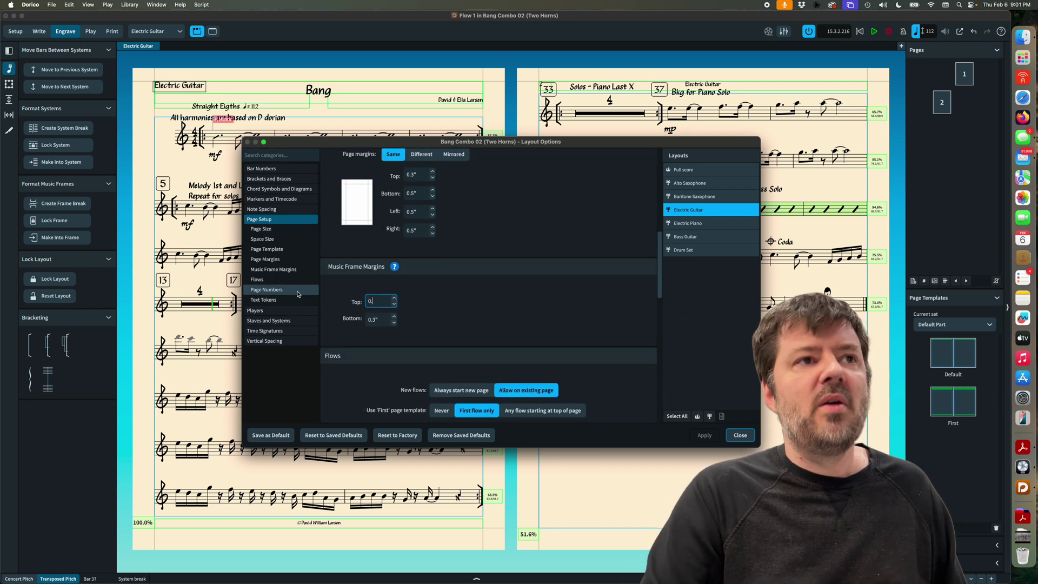
type(".5")
key("Return")
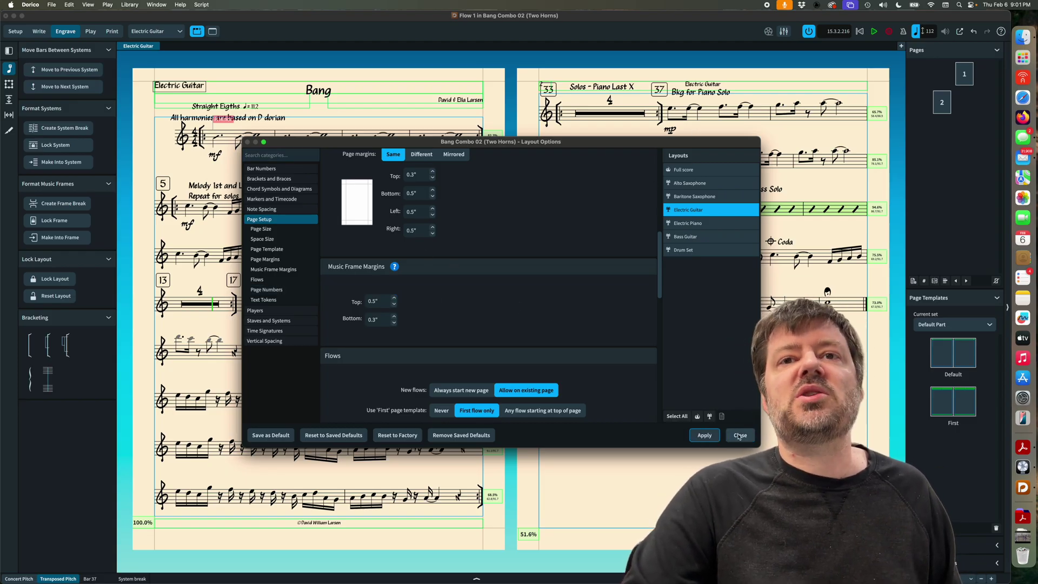
left_click(704, 436)
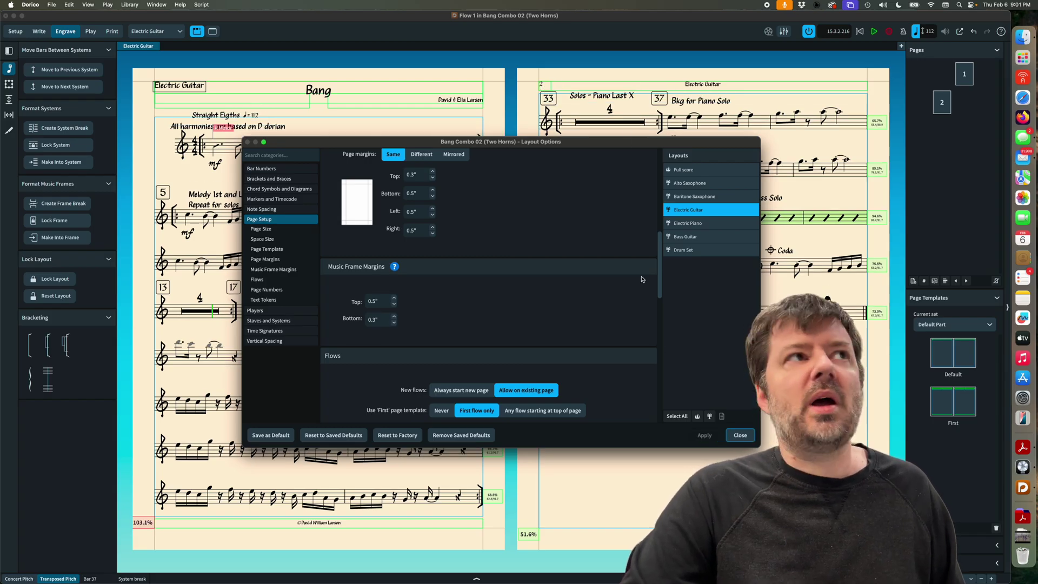
left_click(741, 436)
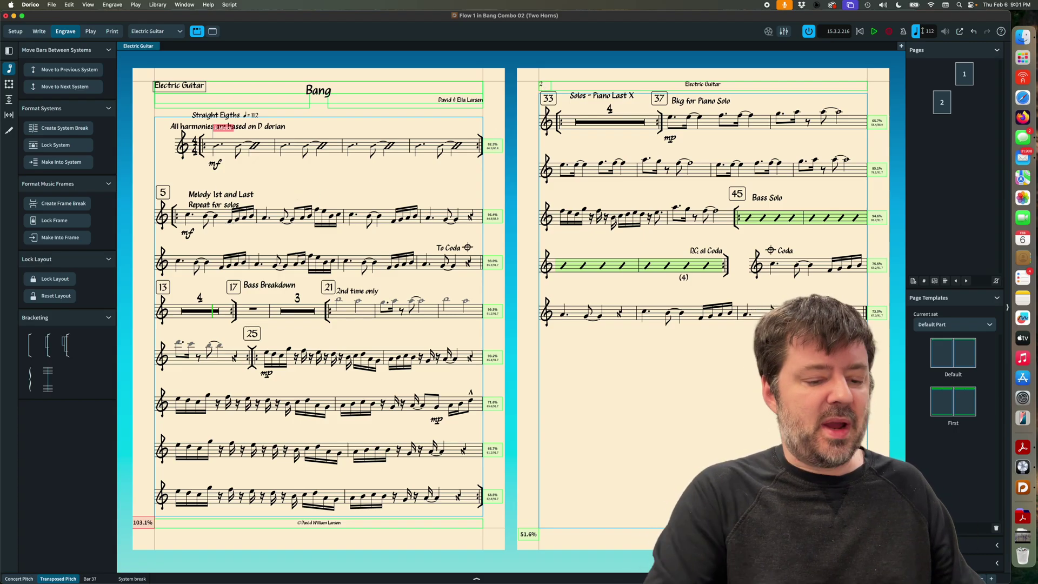
Step: Set the ideal inter-system gap to 9 spaces in the Electric Guitar layout's vertical spacing options and apply the change
key("super+shift+l")
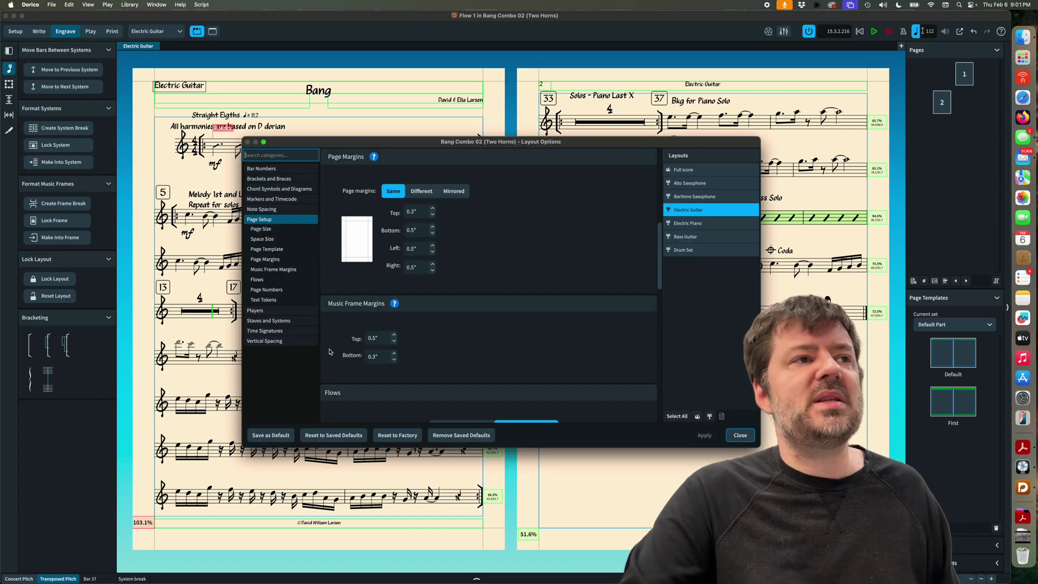
left_click(266, 341)
scroll(360, 350, "down", 1)
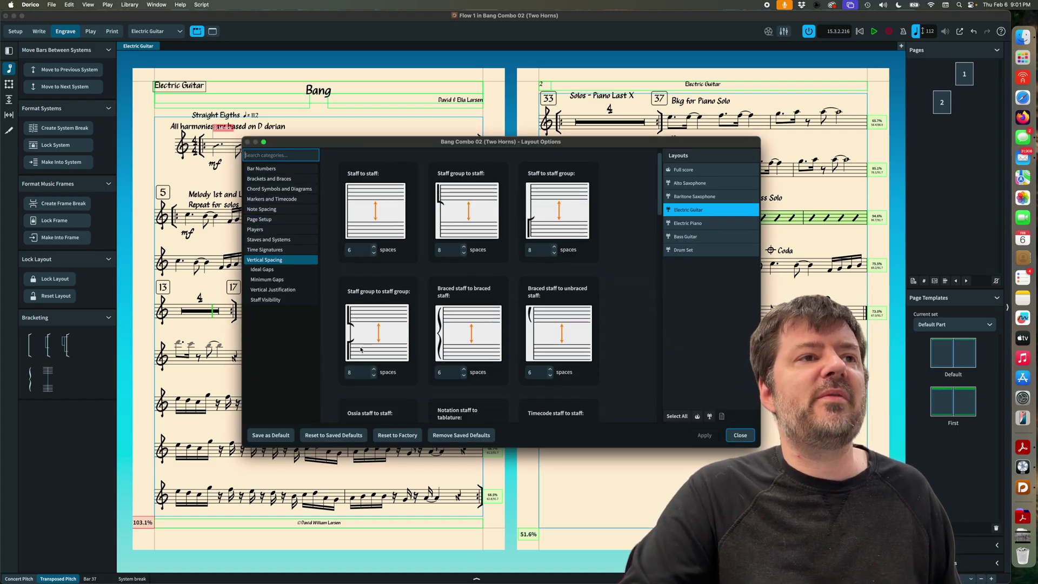
scroll(360, 349, "down", 3)
left_click(357, 352)
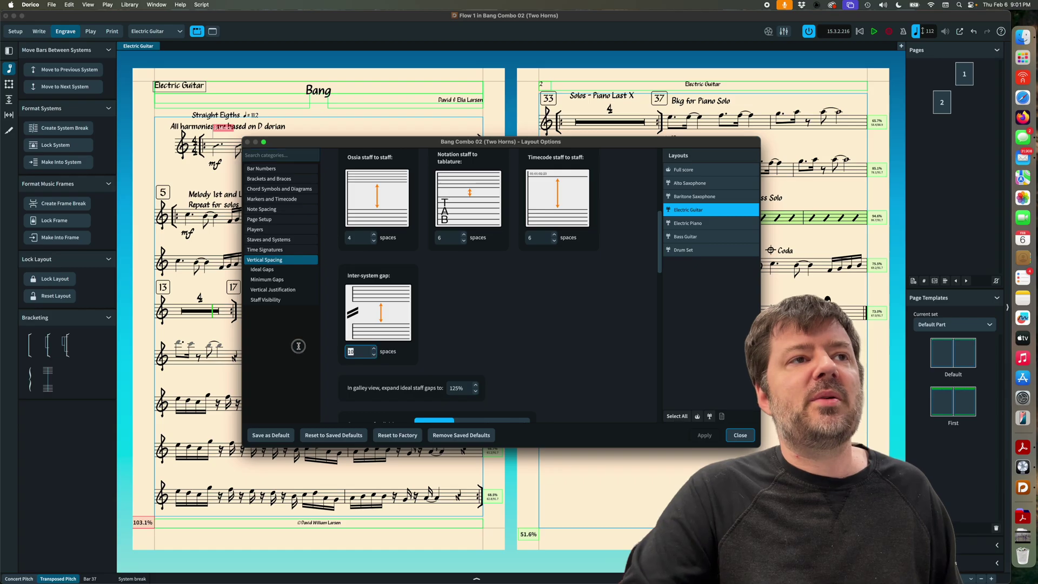
type("9")
key("Tab")
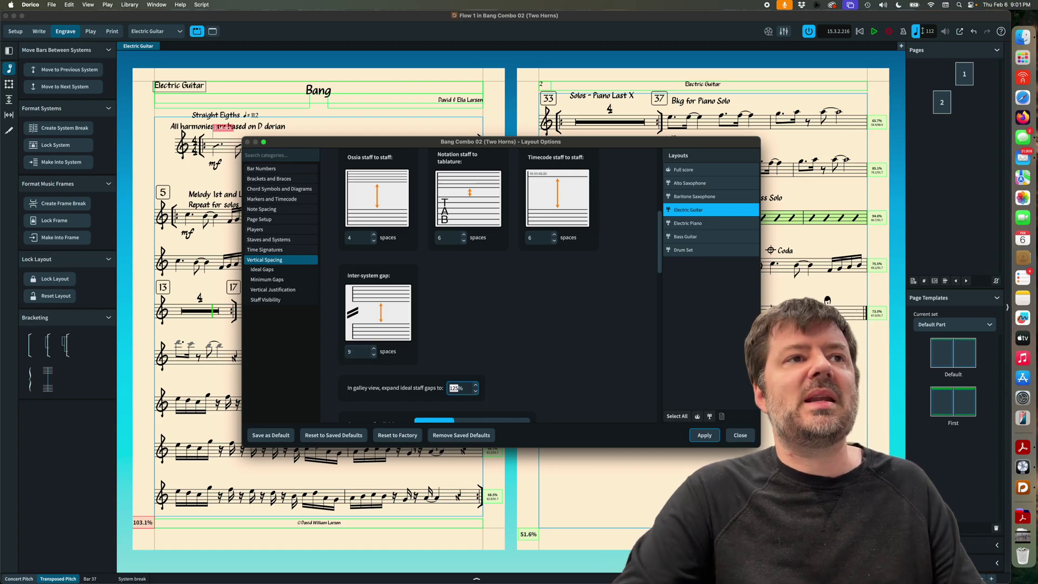
left_click(703, 436)
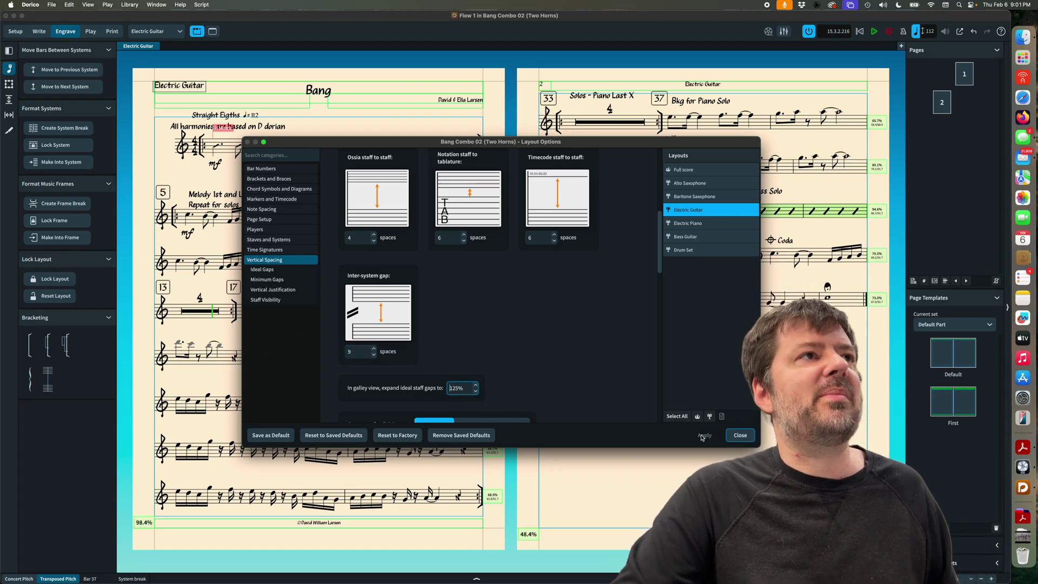
left_click(739, 437)
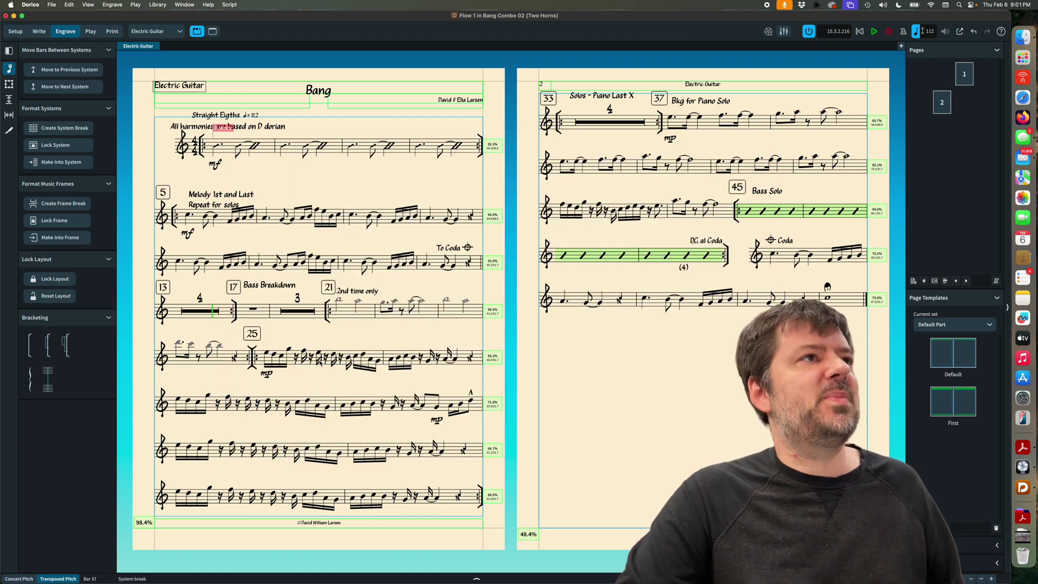
Step: Try a wider inter-system gap of 11 spaces in the Electric Guitar layout's vertical spacing options
left_click(272, 188)
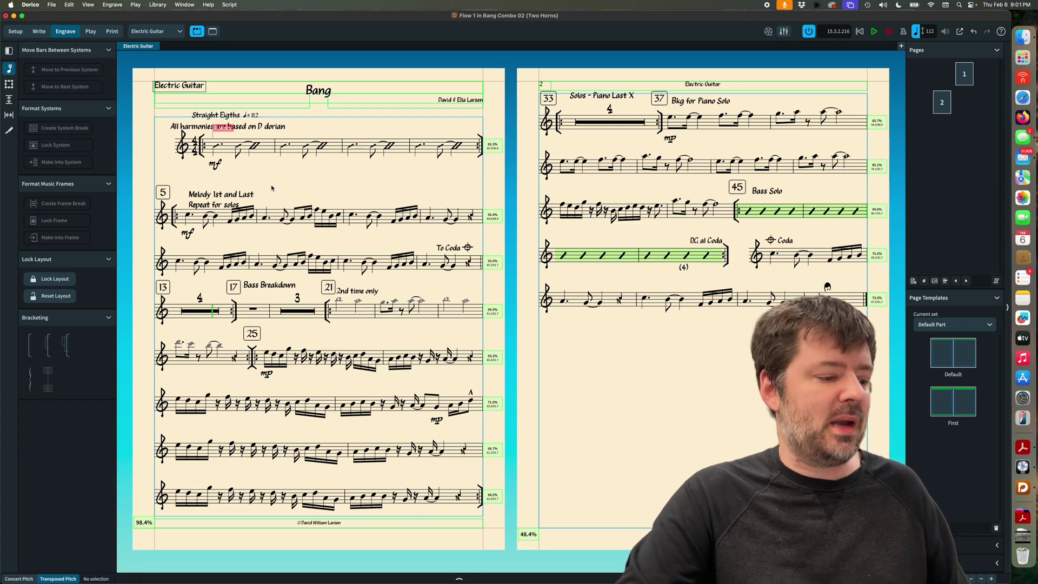
key("super+shift+l")
scroll(394, 401, "down", 4)
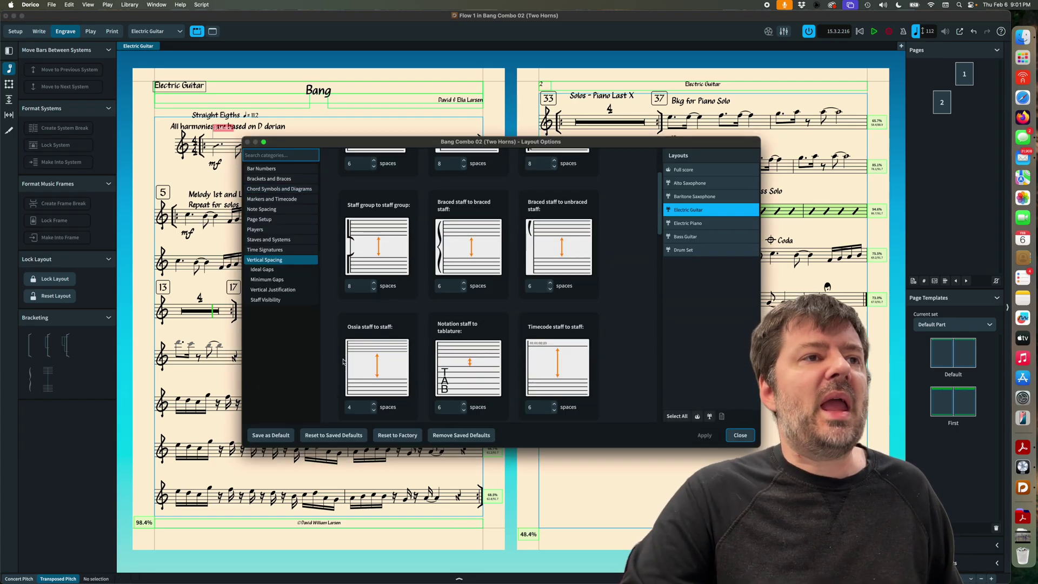
scroll(394, 401, "down", 3)
left_click(358, 386)
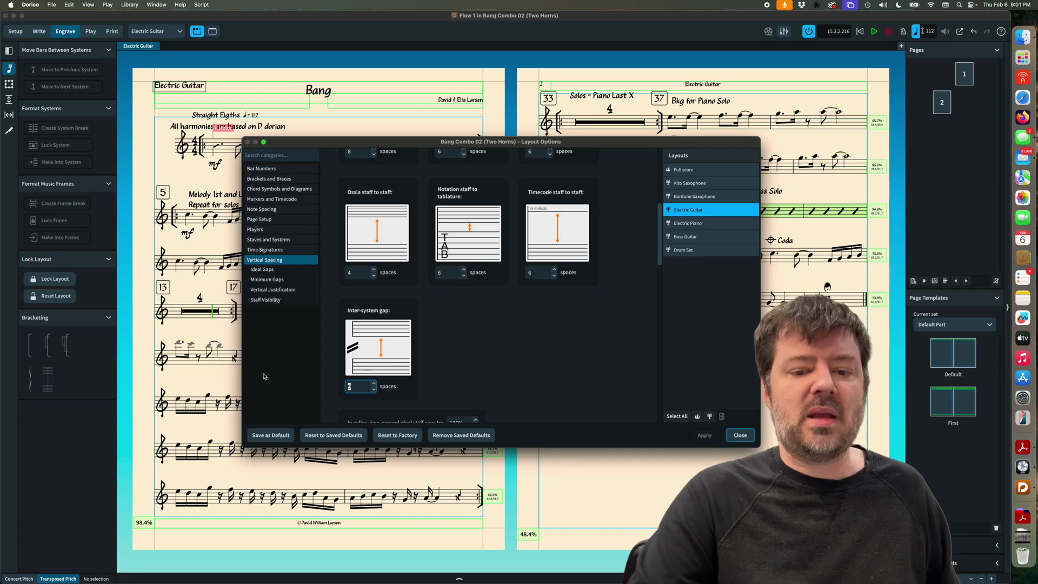
key("Return")
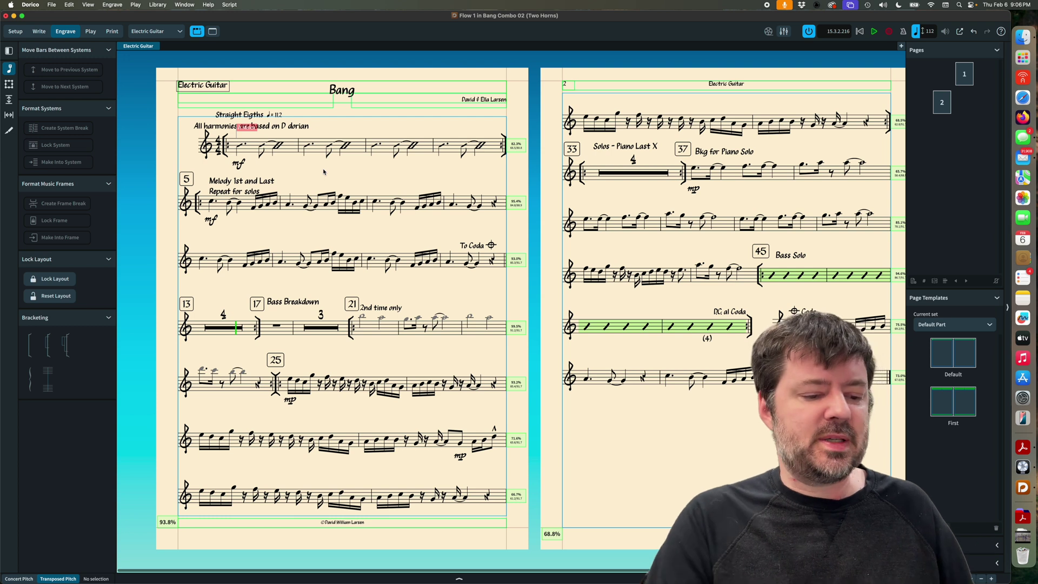
Step: Reduce the Electric Guitar layout's inter-system gap to 9 spaces and apply it
key("super+shift+l")
scroll(378, 316, "up", 5)
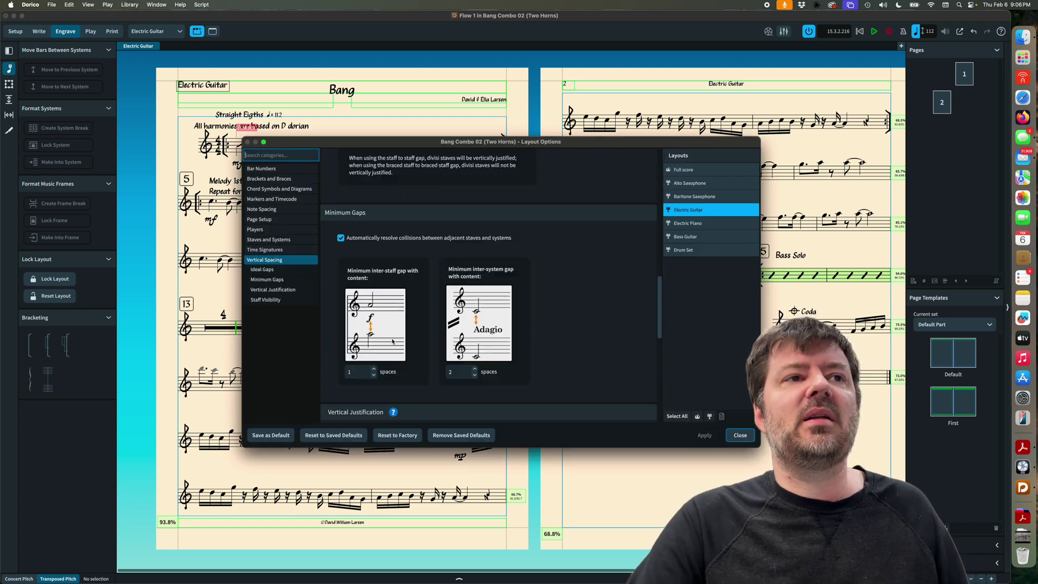
scroll(405, 296, "up", 5)
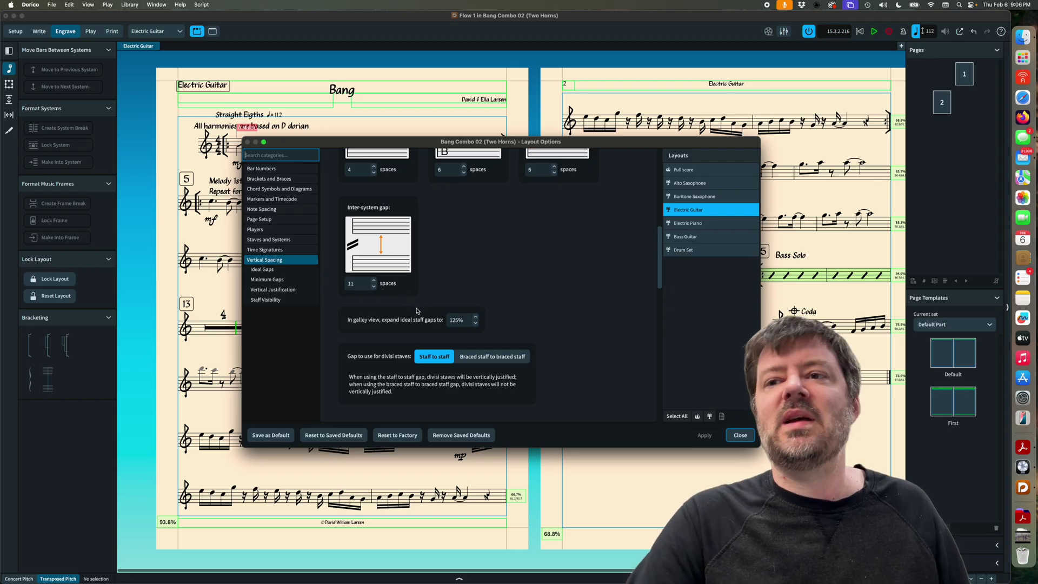
left_click(359, 283)
type("9")
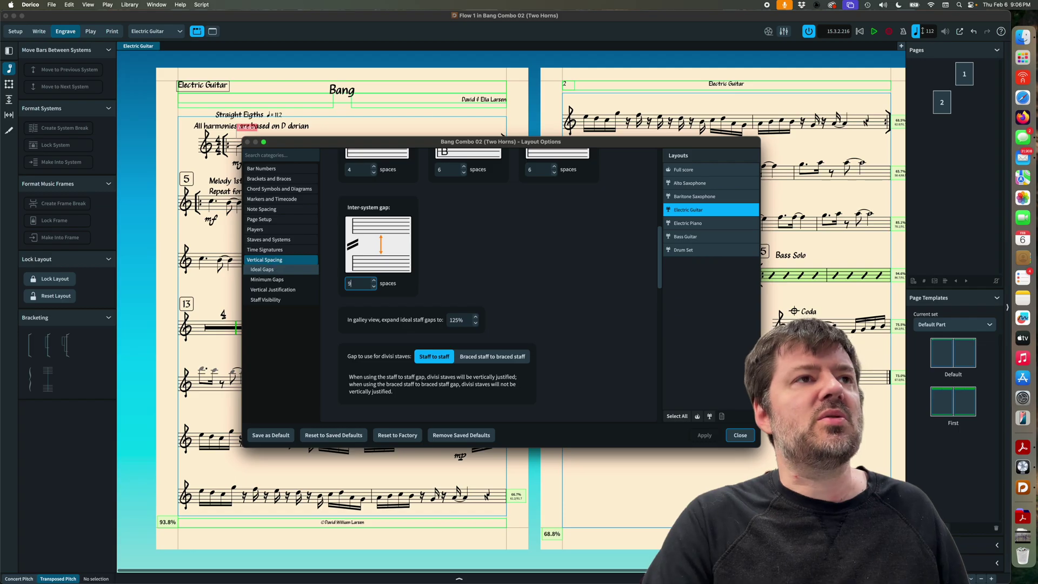
key("Tab")
left_click(701, 435)
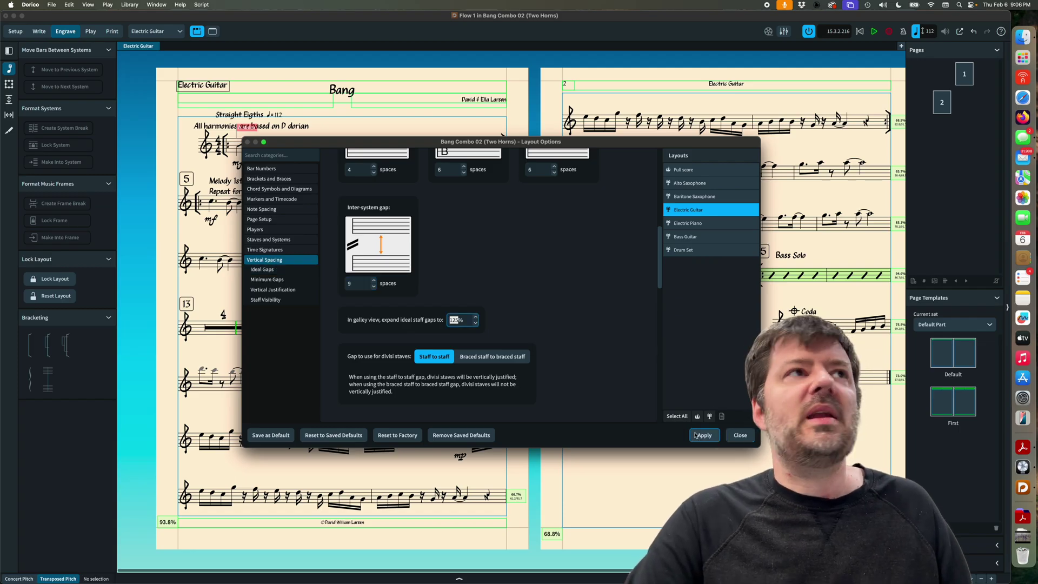
left_click(741, 435)
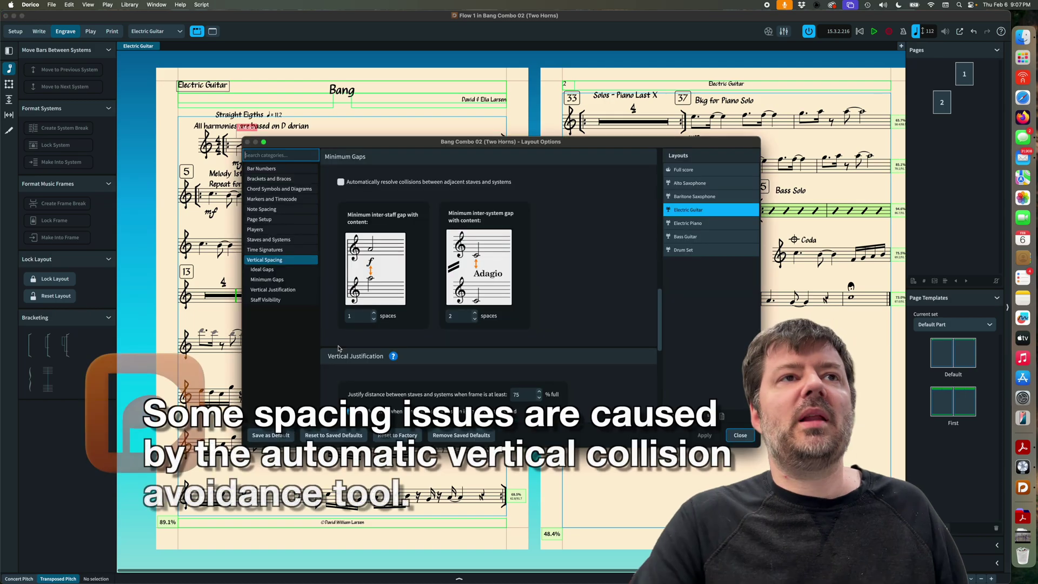
Step: Turn on automatic resolution of collisions between adjacent staves and systems for the Electric Guitar layout and apply it
left_click(381, 182)
left_click(705, 435)
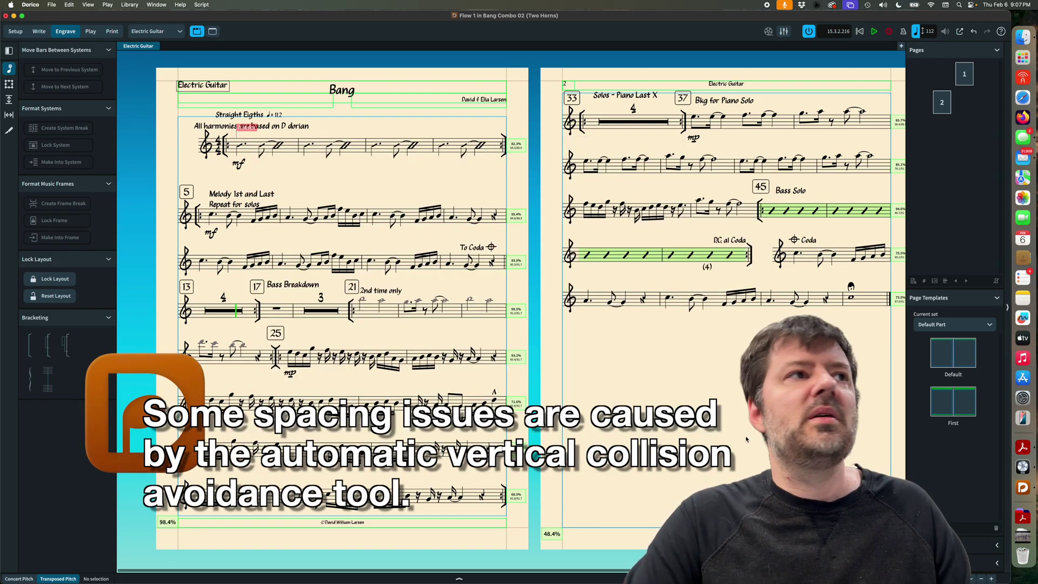
left_click(740, 435)
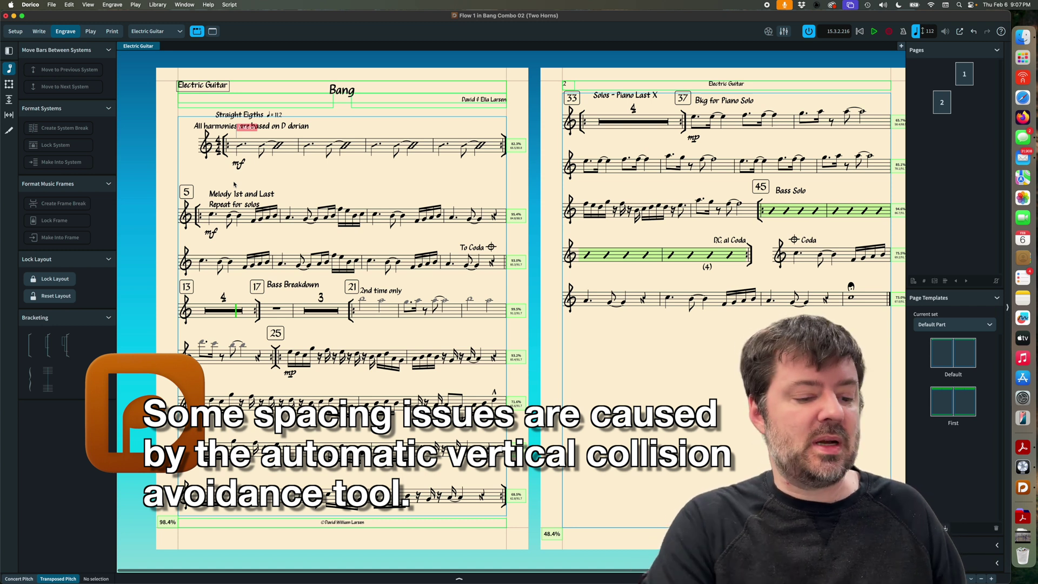
Step: Turn off automatic resolution of collisions between adjacent staves and systems for the Electric Guitar layout and apply it
key("super+shift+l")
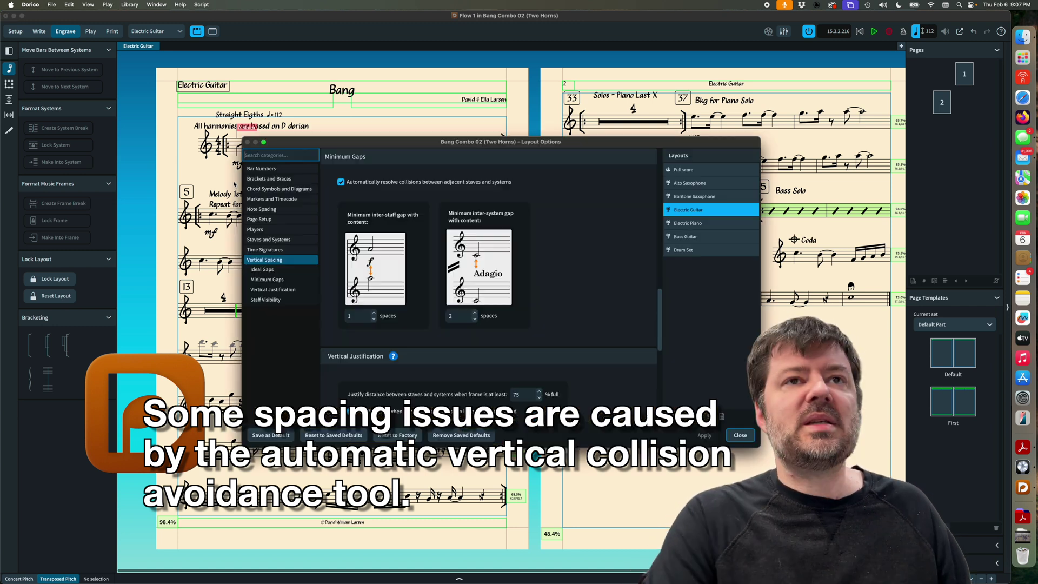
left_click(403, 185)
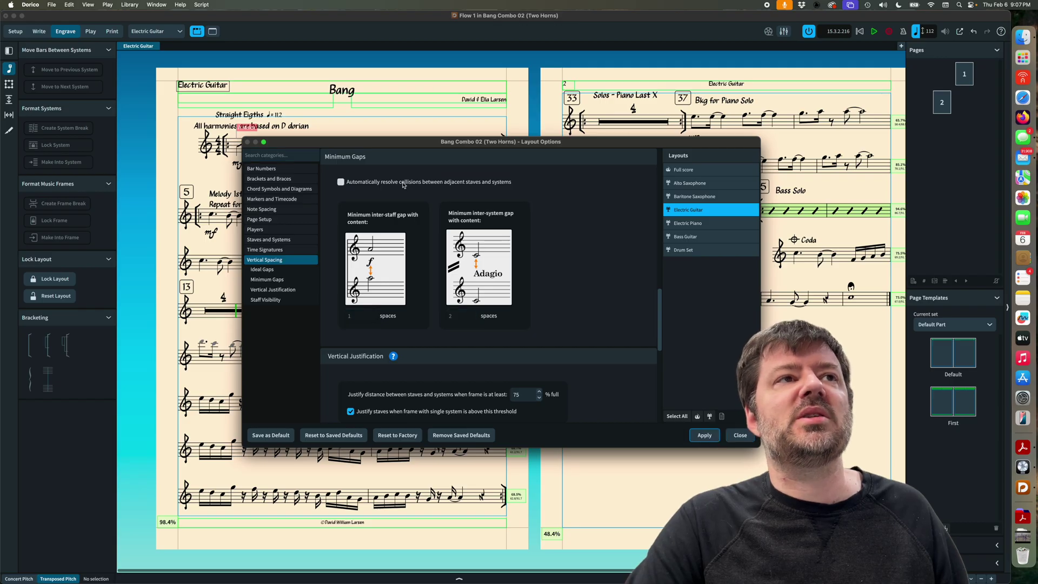
left_click(707, 437)
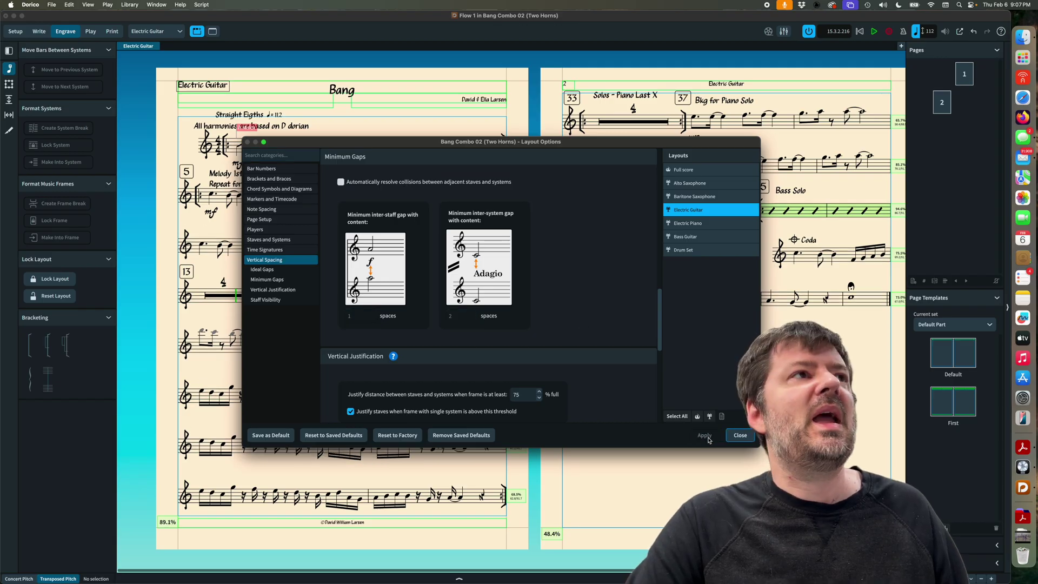
left_click(750, 437)
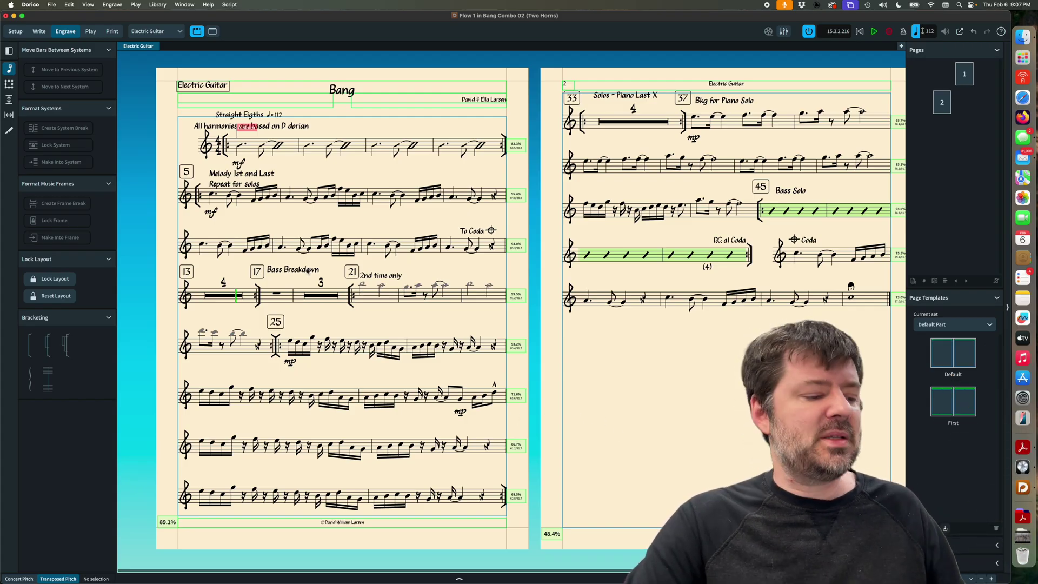
Step: Turn on automatic collision resolution for the Electric Guitar layout and set the minimum inter-staff gap with content to 1/2 space
key("super+shift+l")
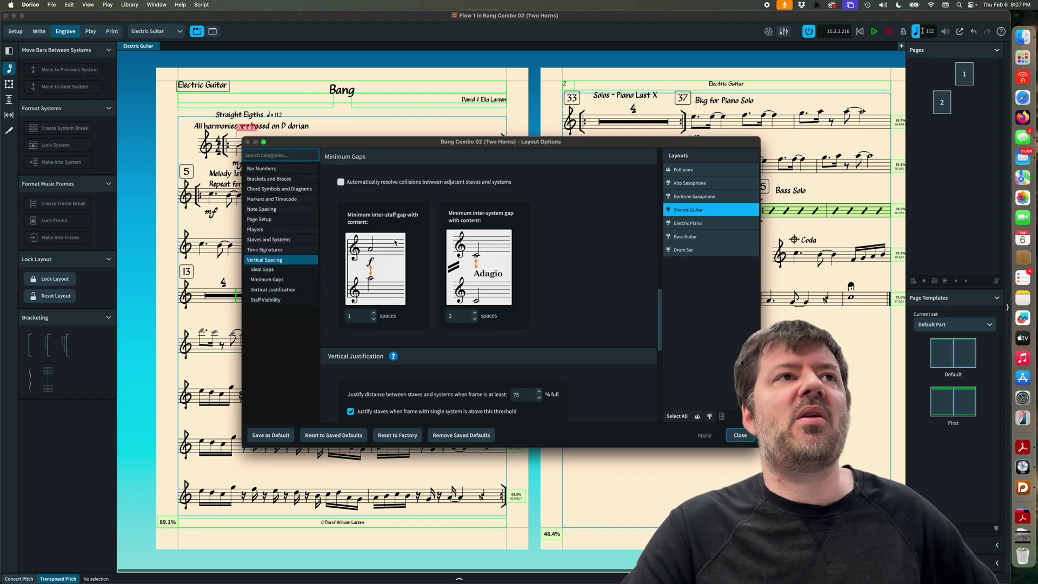
left_click(341, 182)
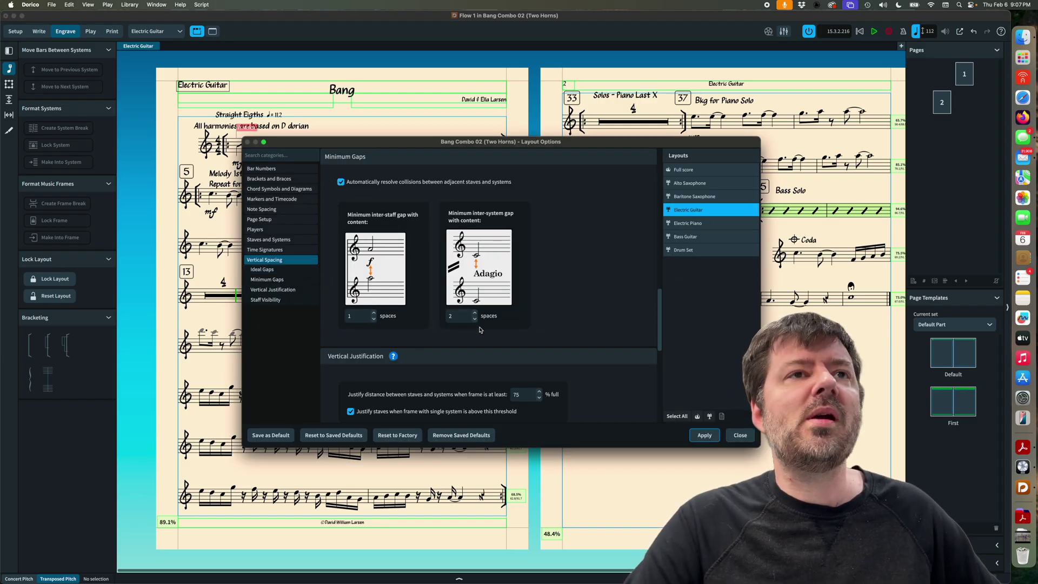
key("Tab")
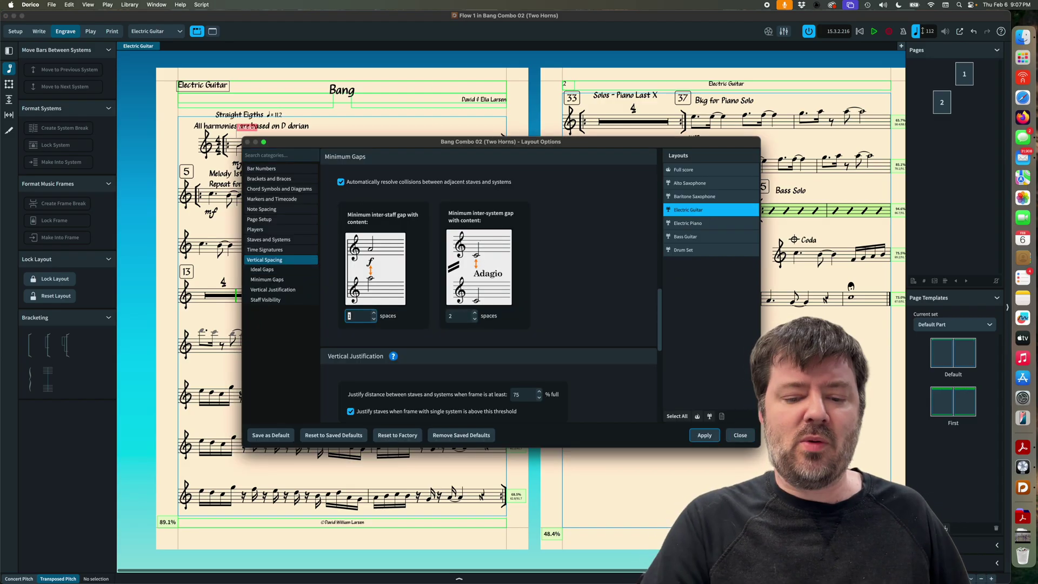
left_click(373, 318)
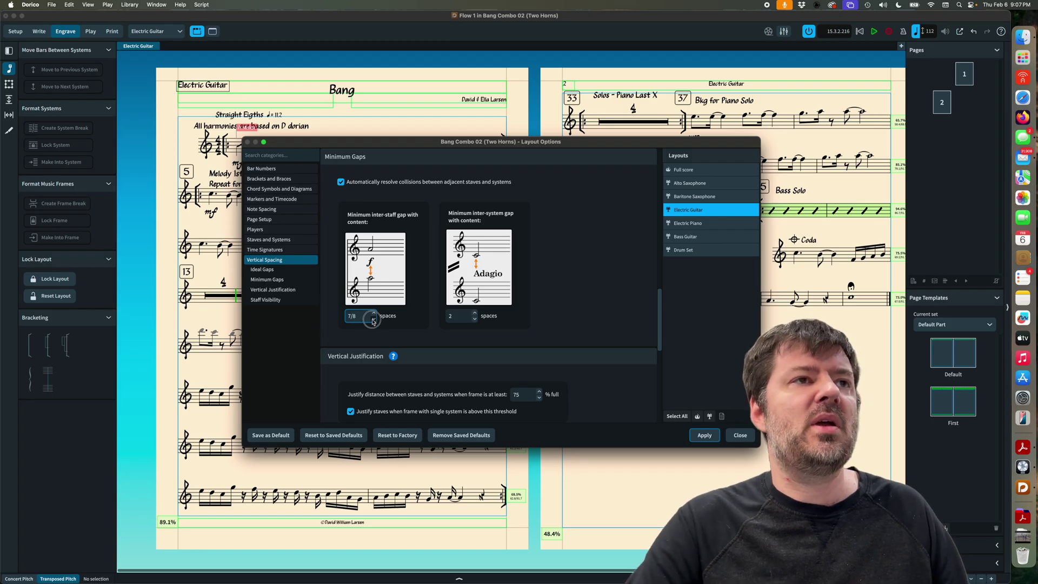
left_click(373, 318)
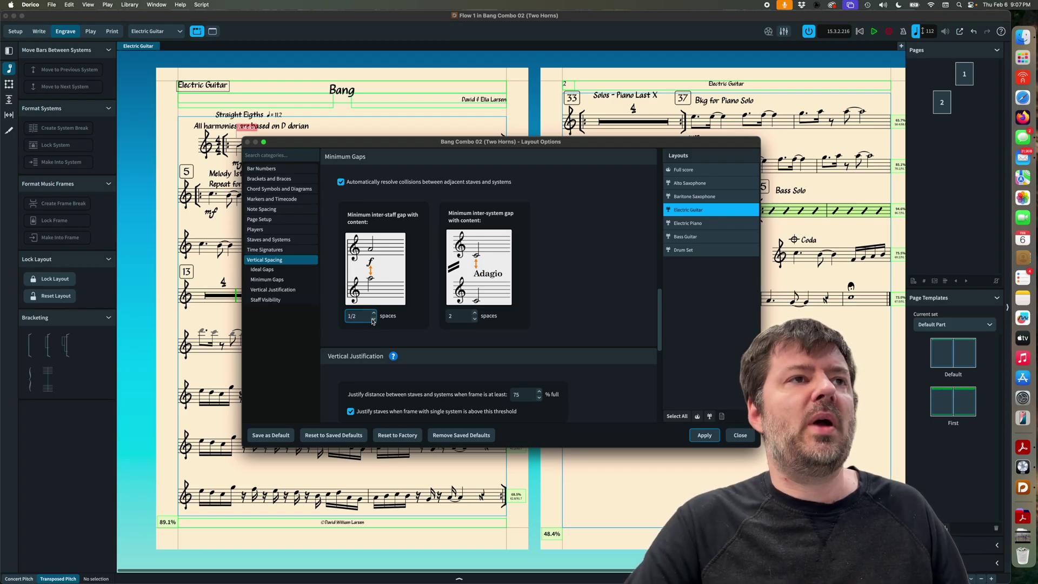
Step: Set the Electric Guitar layout's minimum inter-system gap with content to 1/2 space and apply the layout options
left_click(476, 319)
left_click(476, 319)
left_click(475, 318)
left_click(475, 319)
left_click(475, 319)
left_click(475, 320)
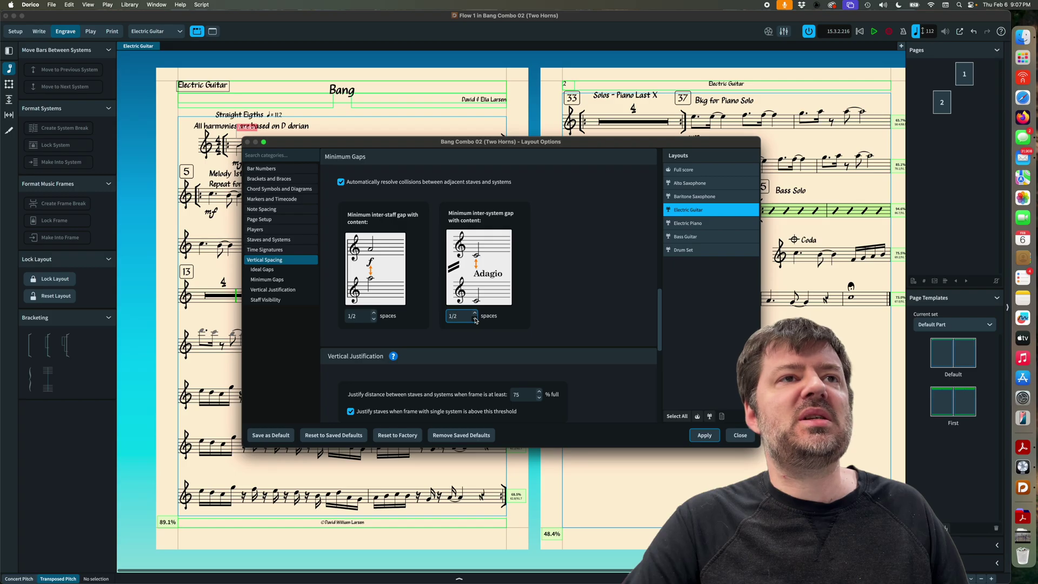
left_click(705, 435)
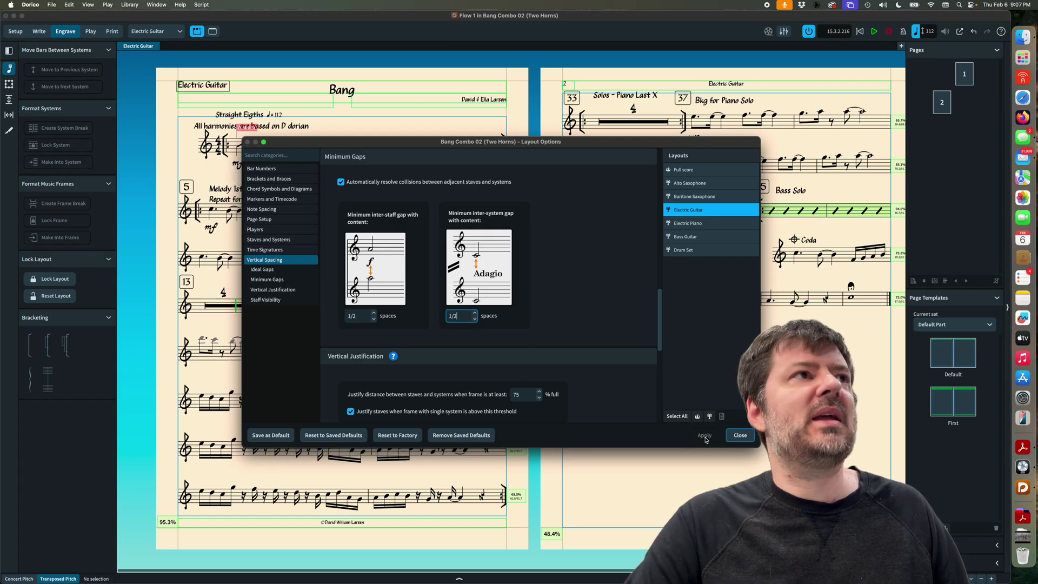
left_click(740, 435)
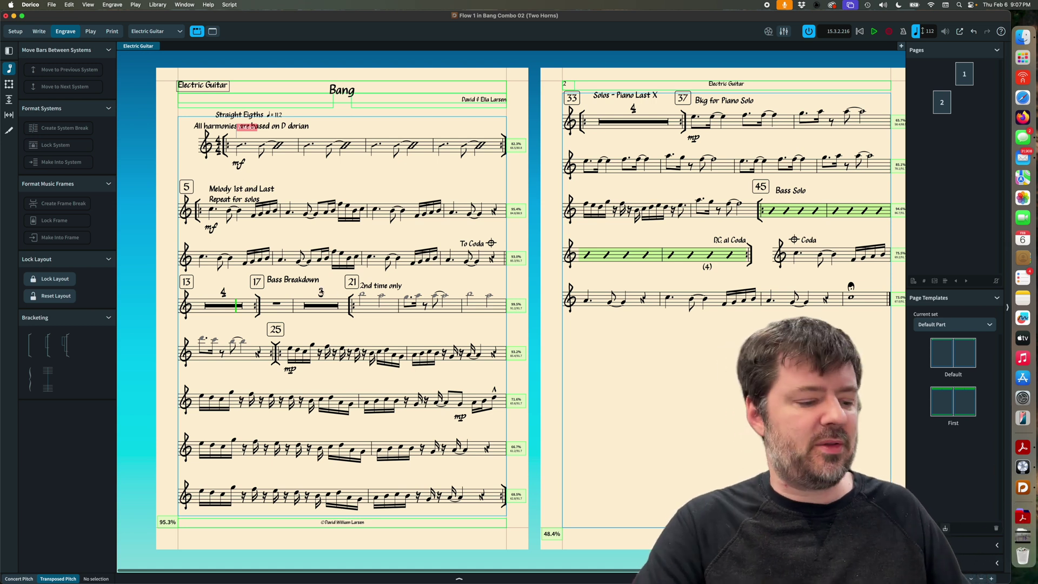
Step: Disable automatic resolution of staff and system collisions in the Electric Guitar layout again and apply the change
key("shift+super+l")
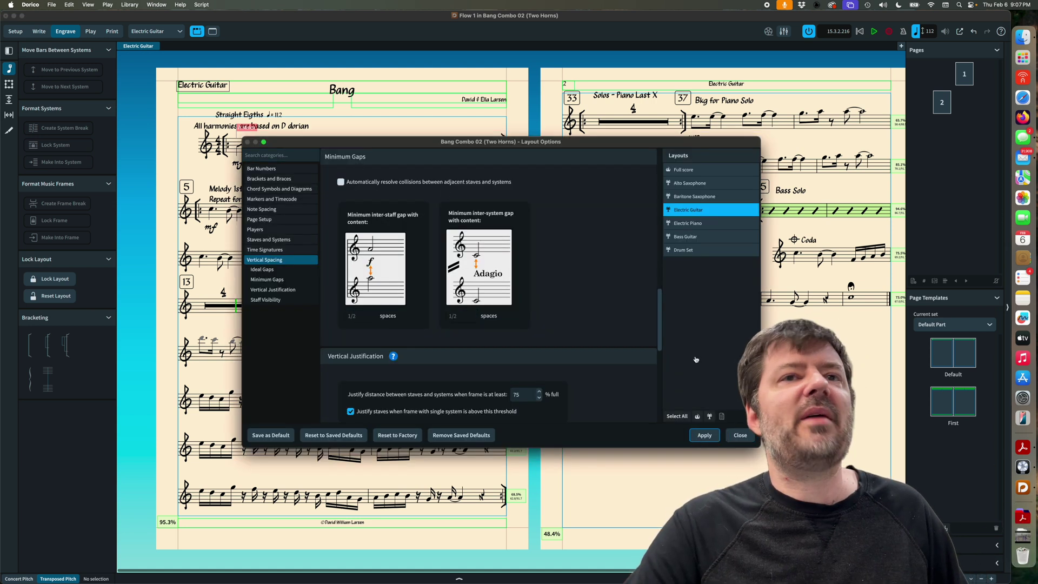
left_click(704, 435)
key("Escape")
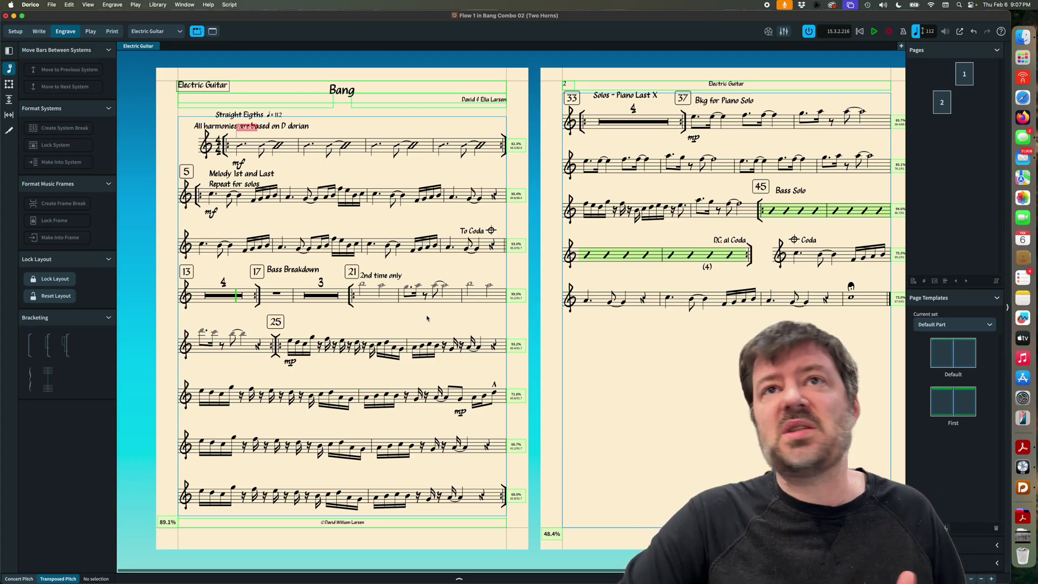
Step: Manually move the system starting at bar 5 down in staff spacing until it sits close above the next system
left_click(9, 99)
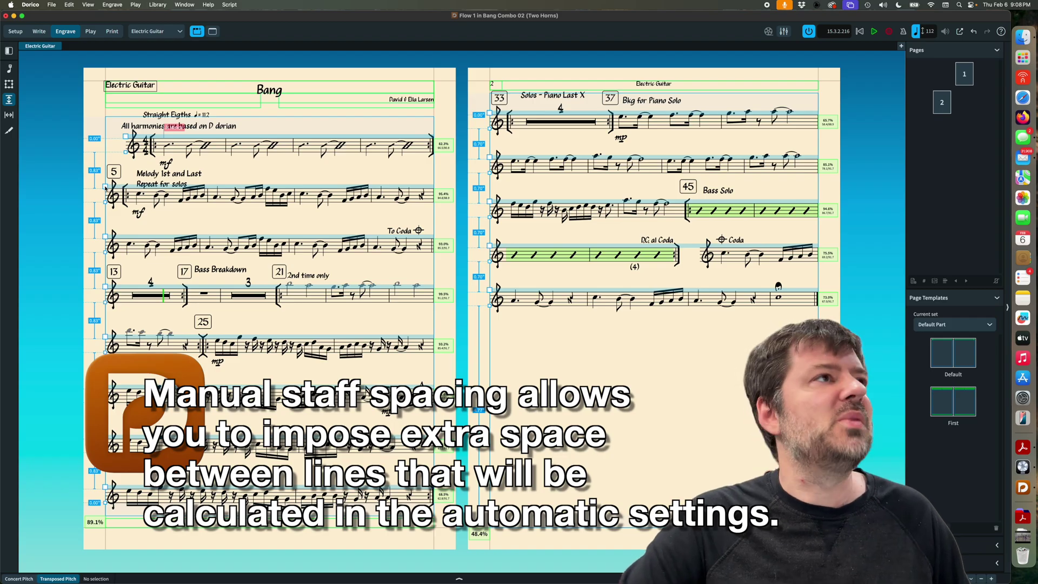
left_click_drag(106, 186, 106, 191)
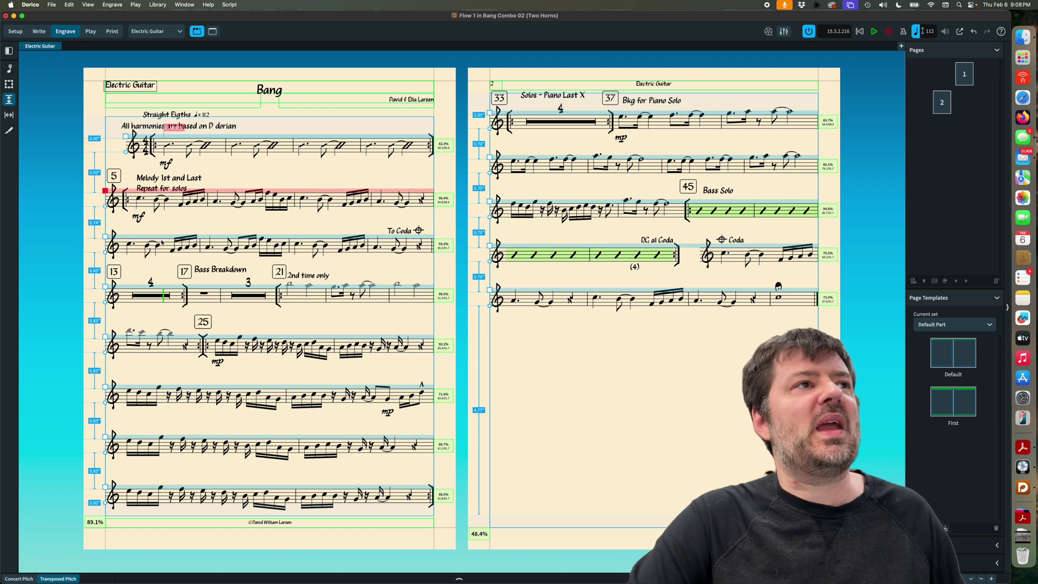
left_click_drag(105, 190, 105, 211)
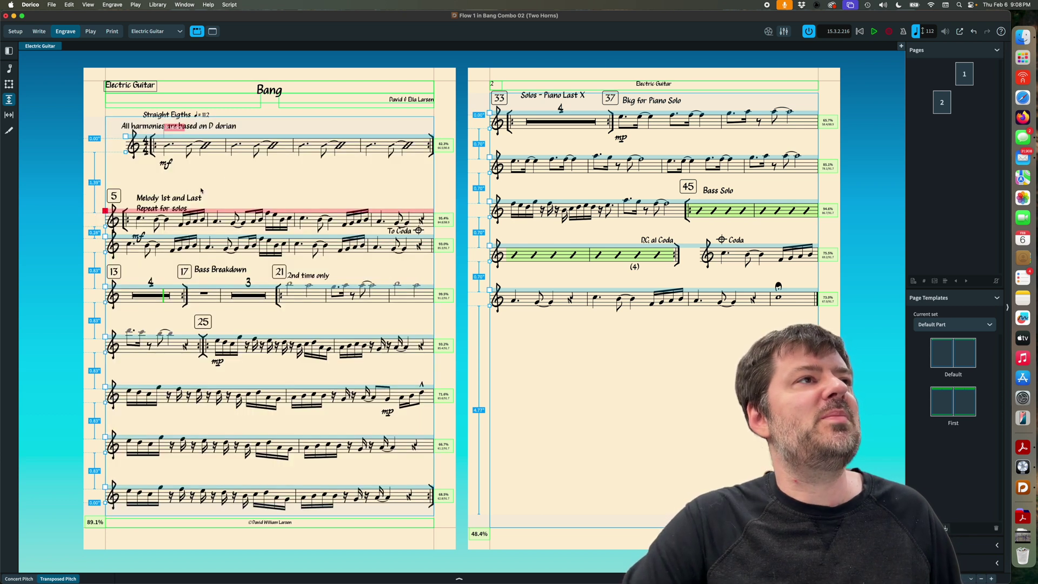
Step: Try an ideal inter-system gap of 12 spaces in the Electric Guitar layout's vertical spacing options and apply it
left_click(9, 68)
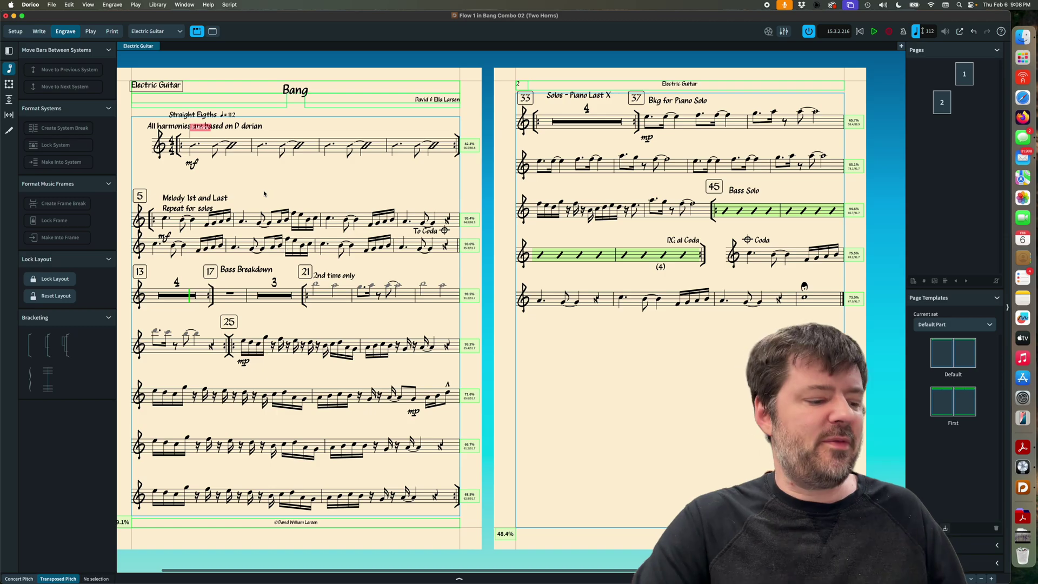
key("super+shift+l")
scroll(378, 244, "up", 10)
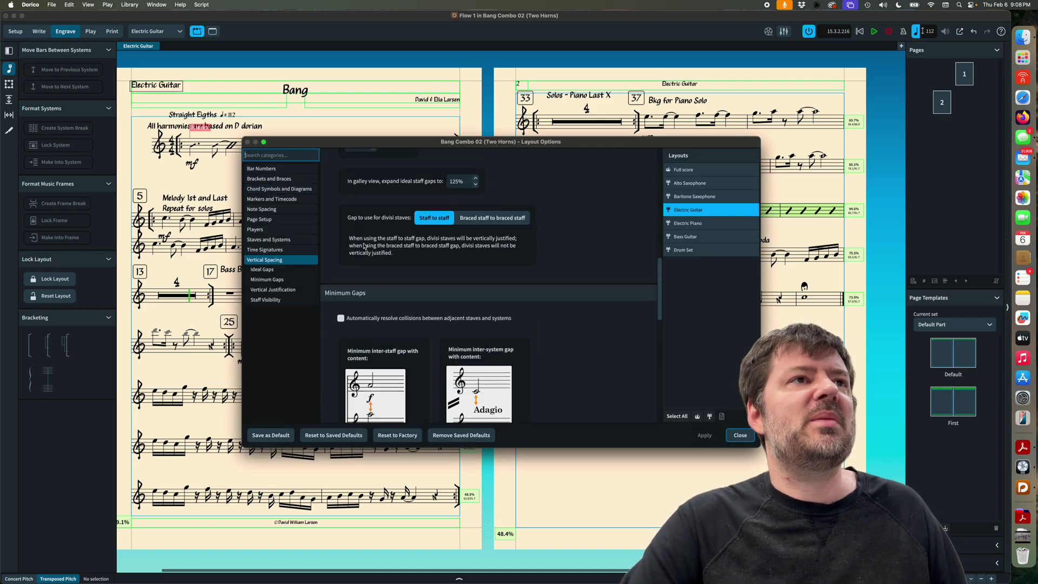
left_click(357, 245)
type("12")
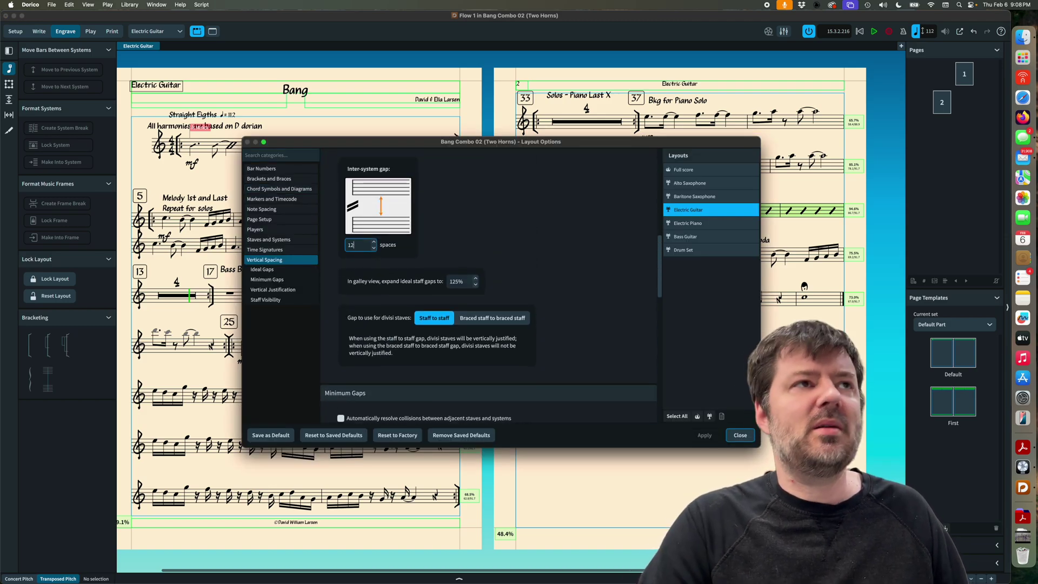
key("Tab")
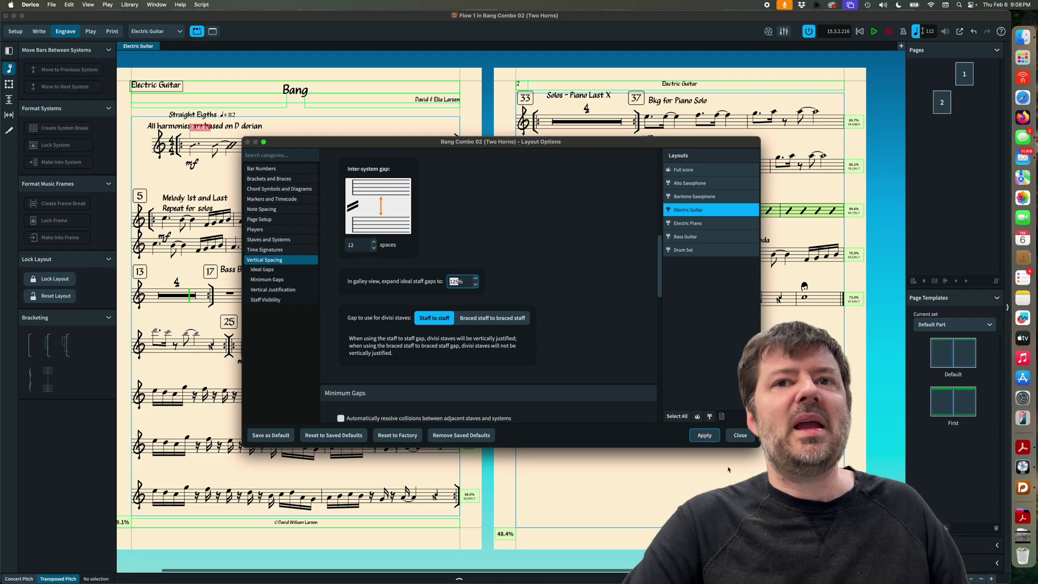
left_click(704, 435)
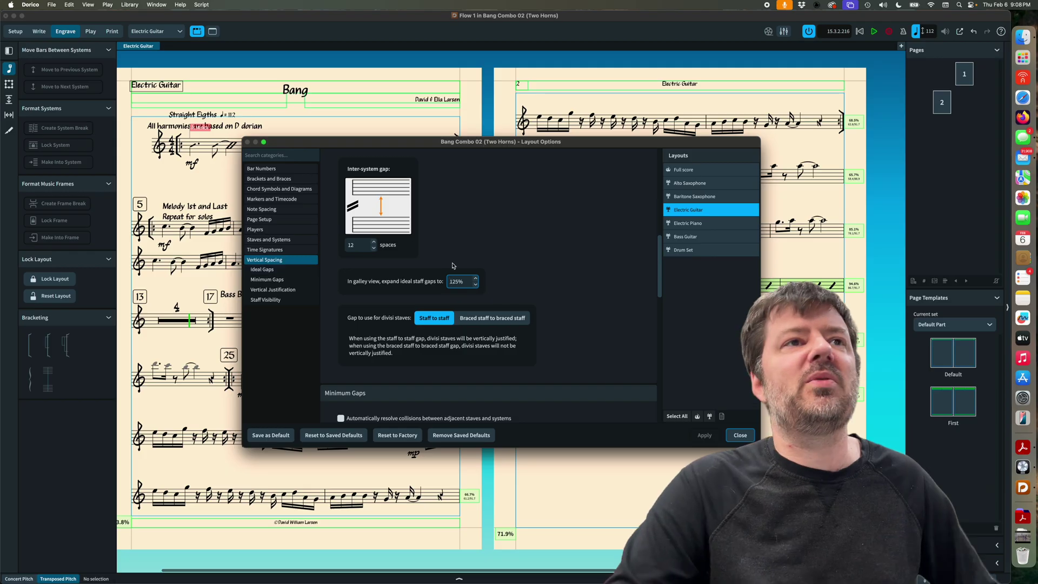
Step: Set the Electric Guitar layout's ideal inter-system gap to 10 spaces and apply it
key("shift+Tab")
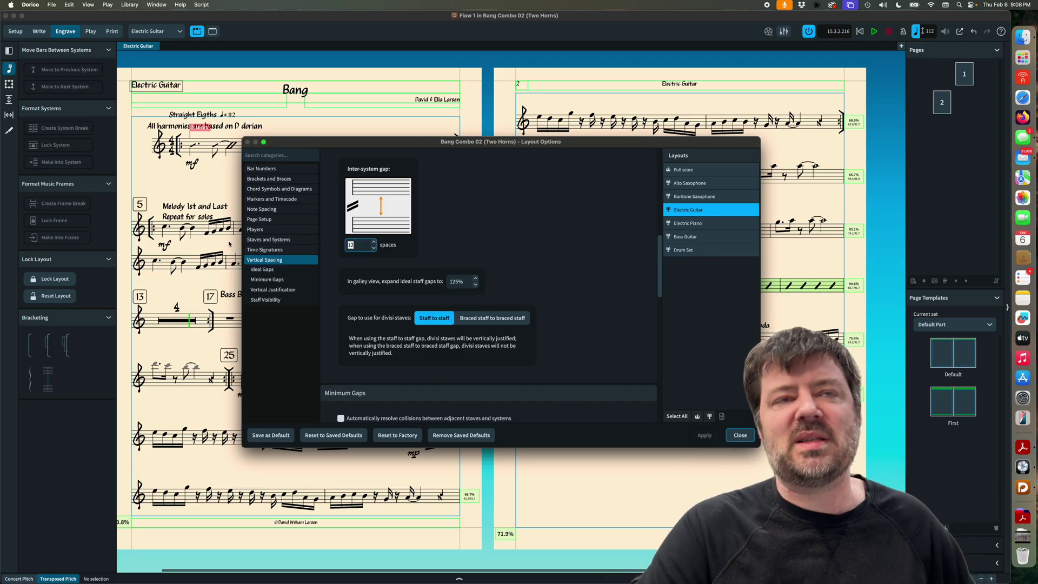
type("11")
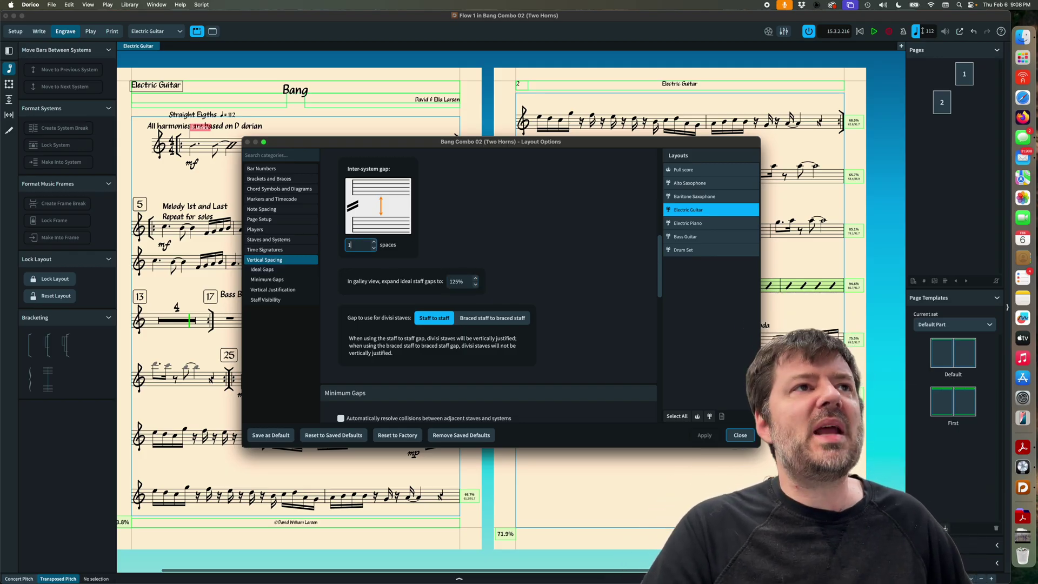
key("BackSpace")
key("BackSpace")
type("10")
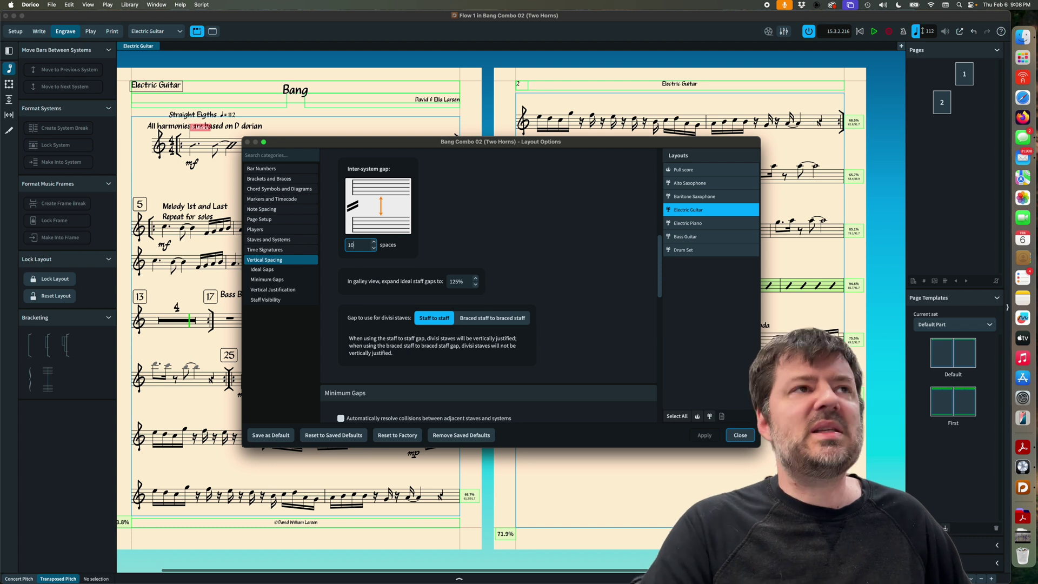
left_click(700, 435)
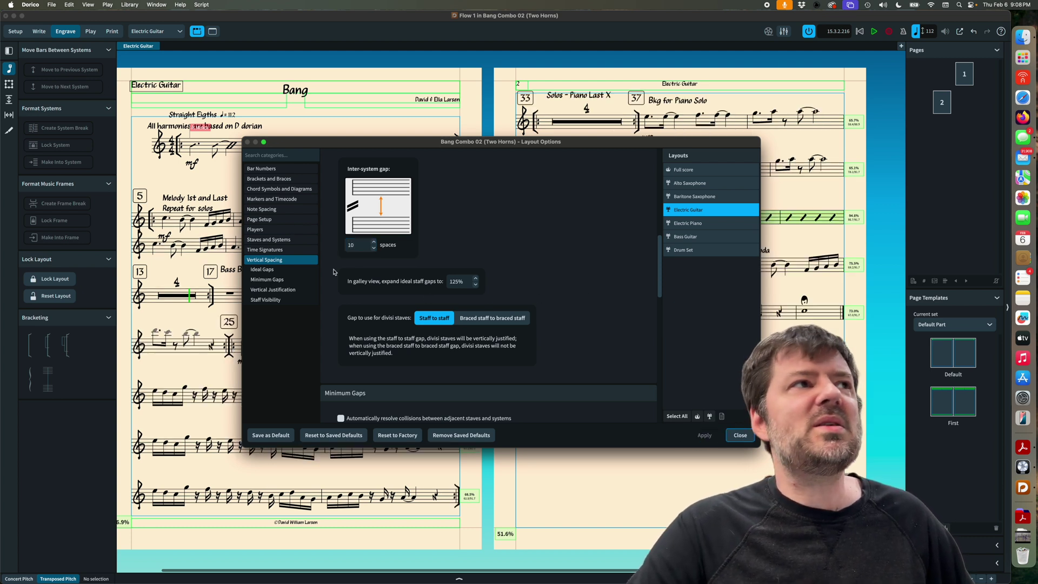
Step: Remove the manual staff spacing override from the system starting at bar 5
left_click(9, 100)
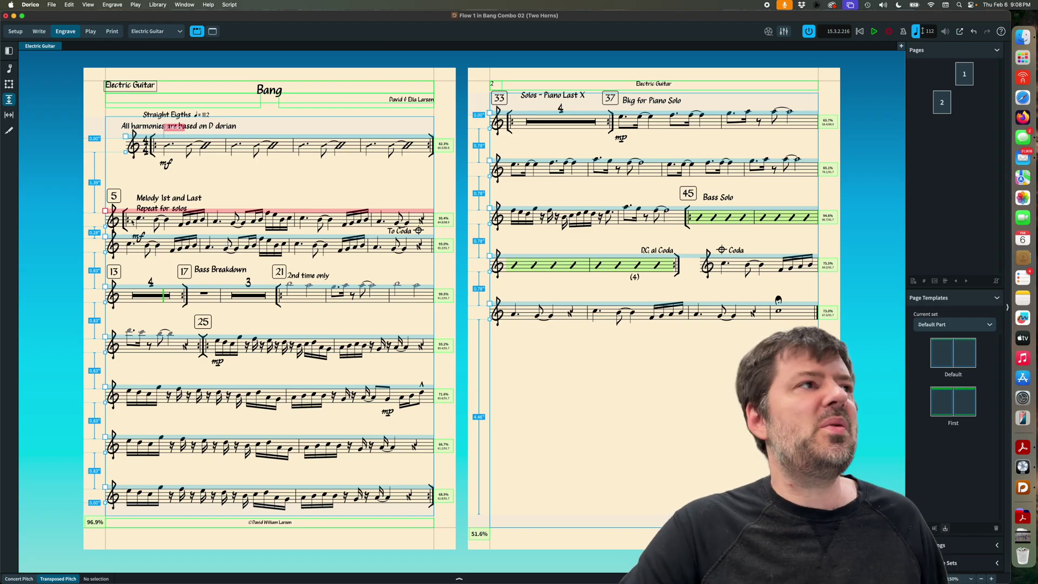
left_click(105, 211)
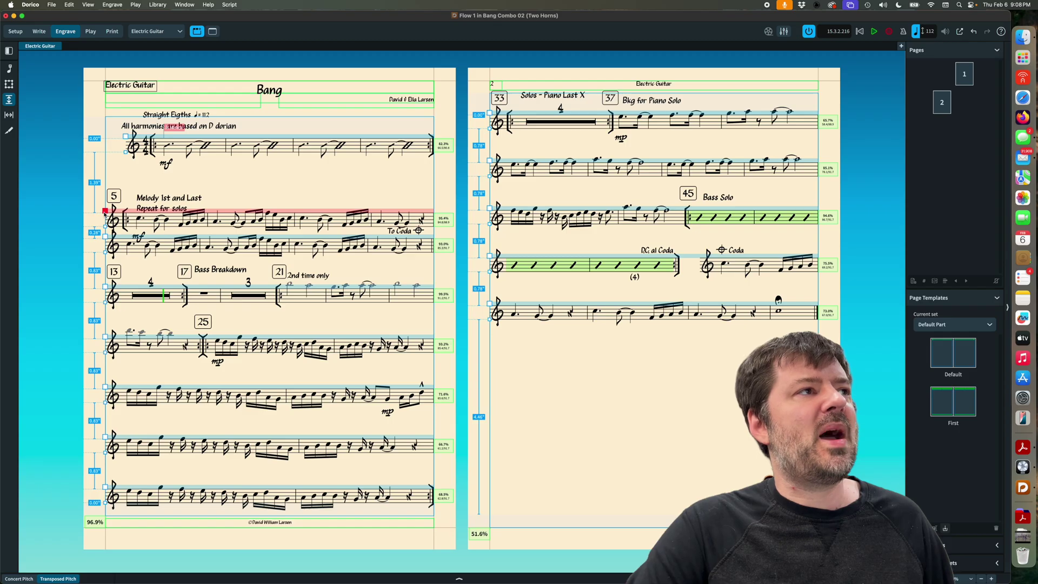
key("Delete")
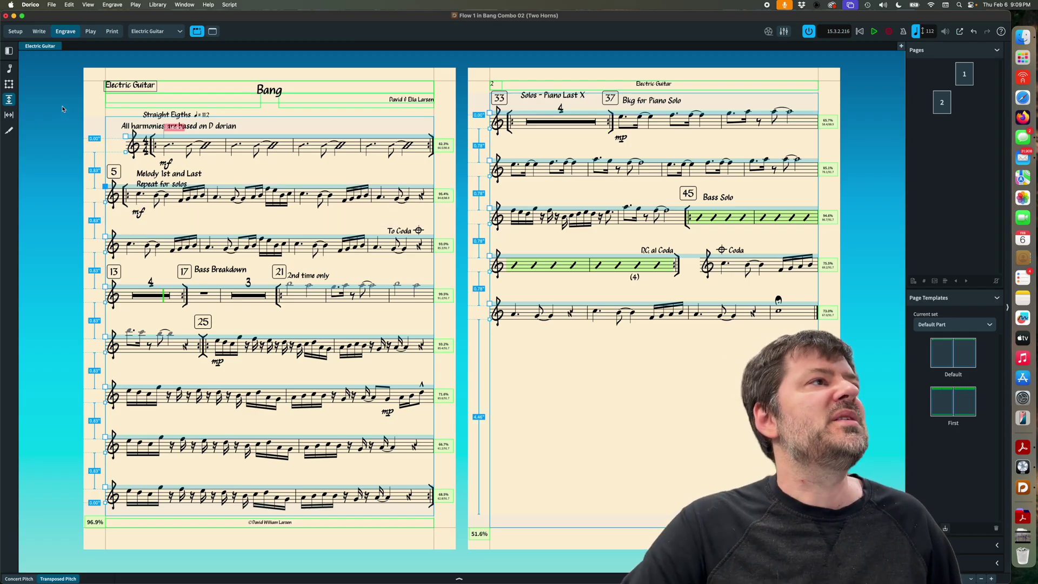
left_click(9, 68)
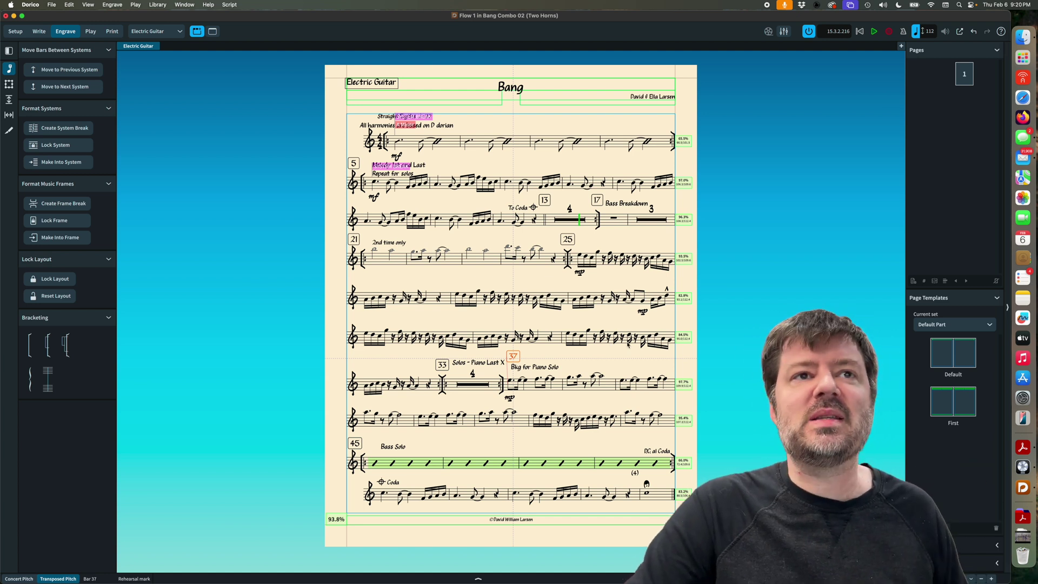
Step: Lower rehearsal mark 37 and the texts "Bkg for Piano Solo" and "Solos - Piano Last X" slightly toward their staff
left_click(514, 356)
mouse_move(515, 357)
left_mouse_down()
mouse_move(565, 358)
mouse_move(514, 358)
left_mouse_up()
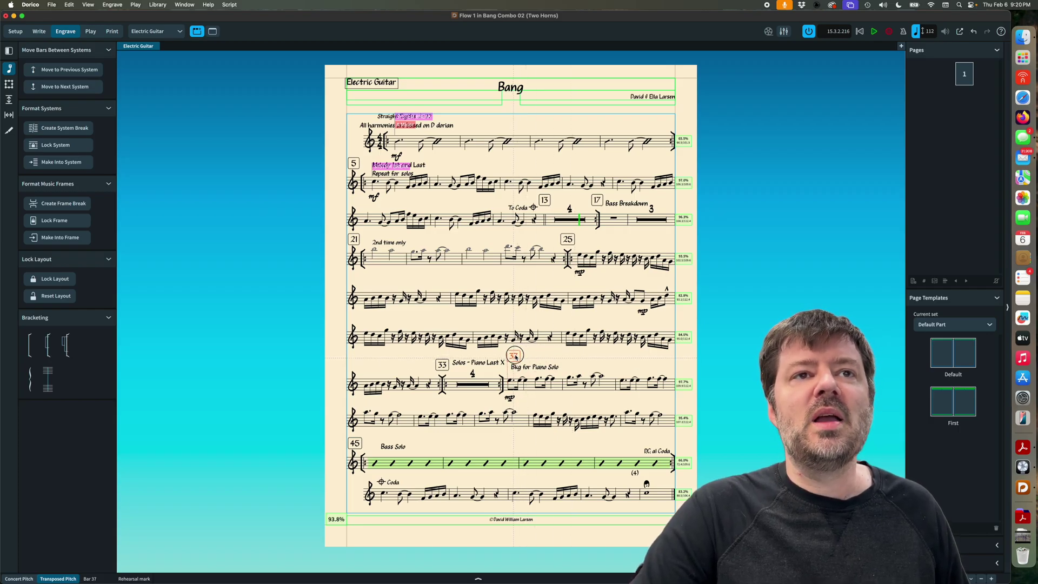
left_click_drag(535, 367, 537, 372)
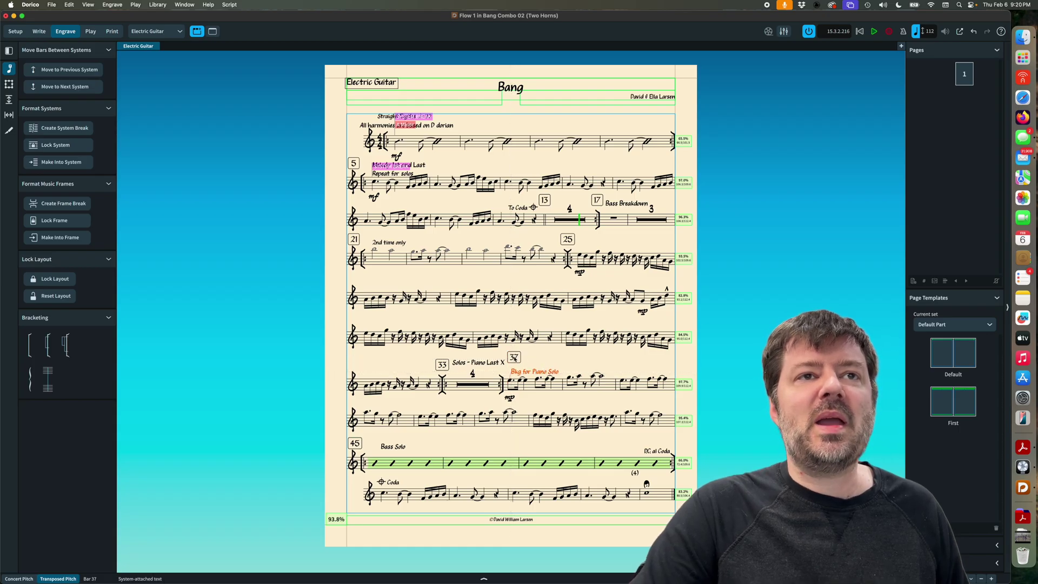
left_click(514, 358)
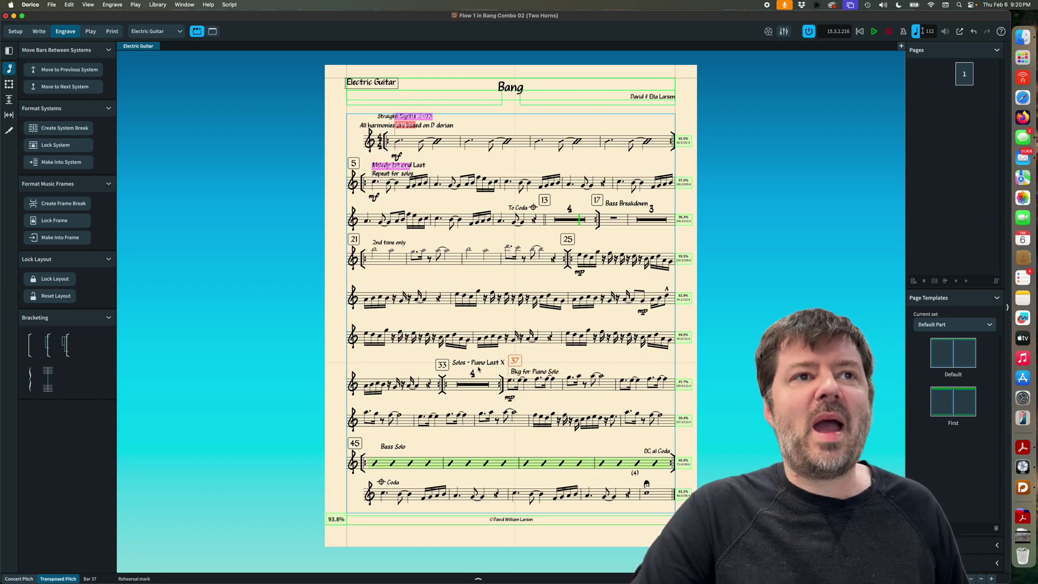
left_click_drag(469, 365, 470, 369)
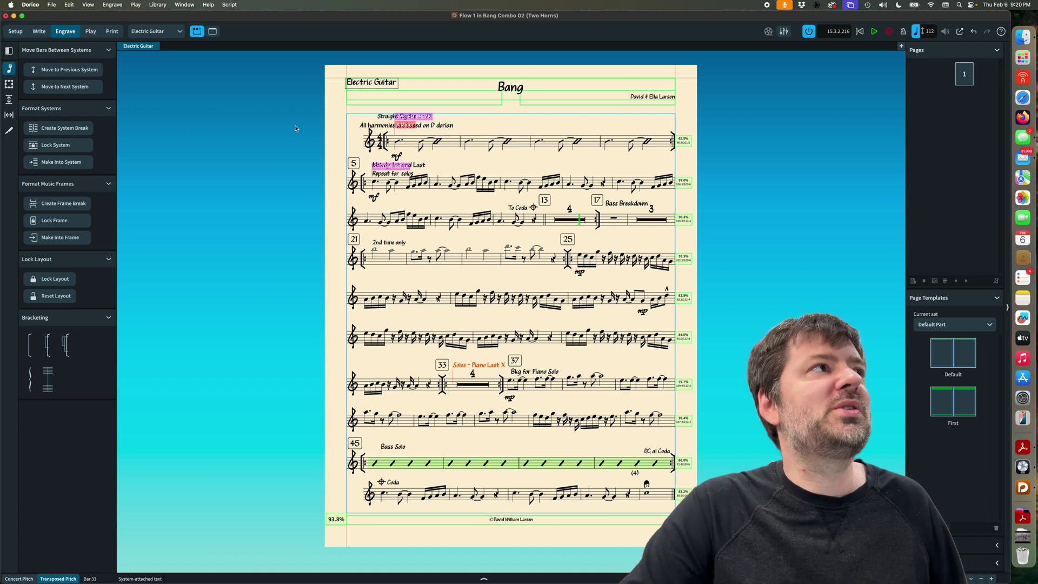
Step: Adjust the note spacing at bar 7's sixteenth-note group, nudging its start left and finally slightly right of its original position
key("n")
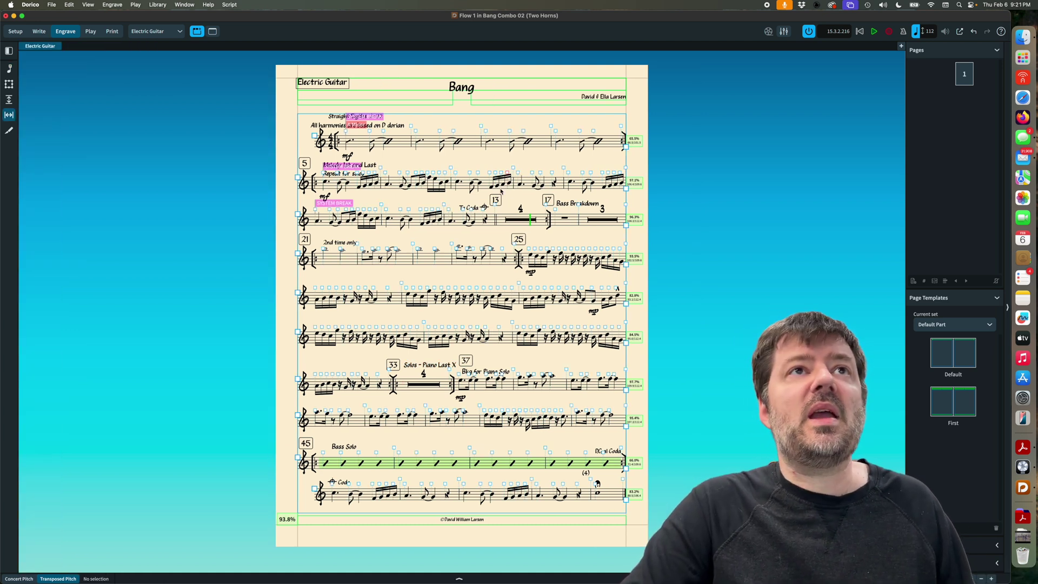
left_click(489, 172)
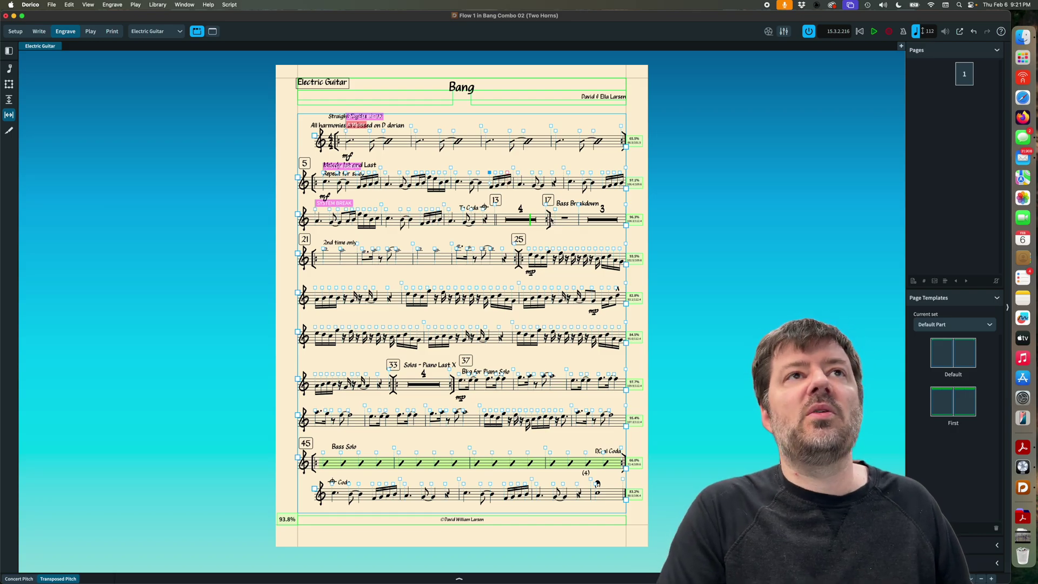
key("alt+Left")
key("alt+Left")
key("alt+Left")
key("alt+Left")
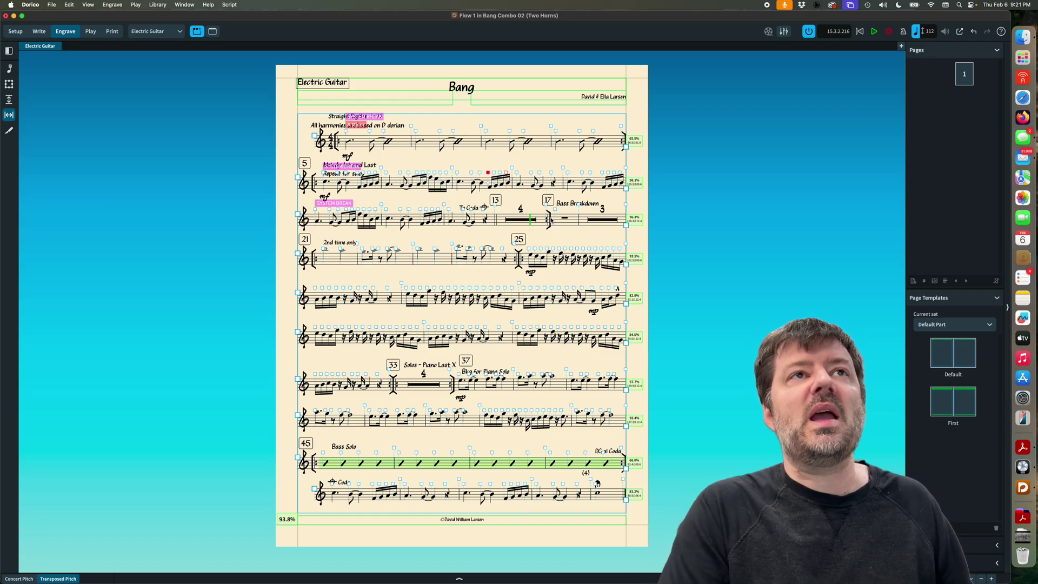
key("alt+Left")
key("alt+Right")
key("alt+Right")
key("alt+Right")
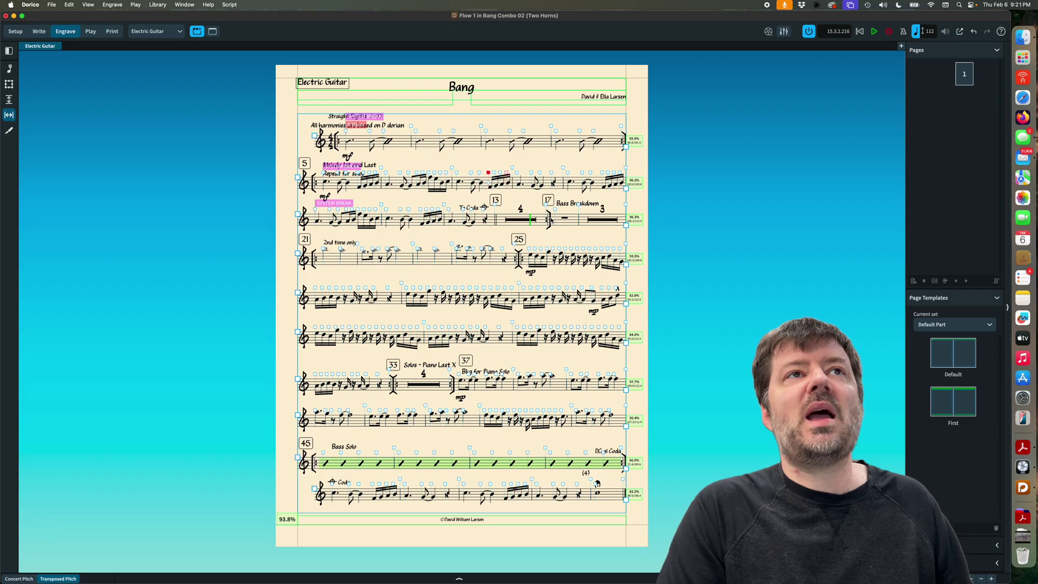
key("alt+Right")
key("alt+Right")
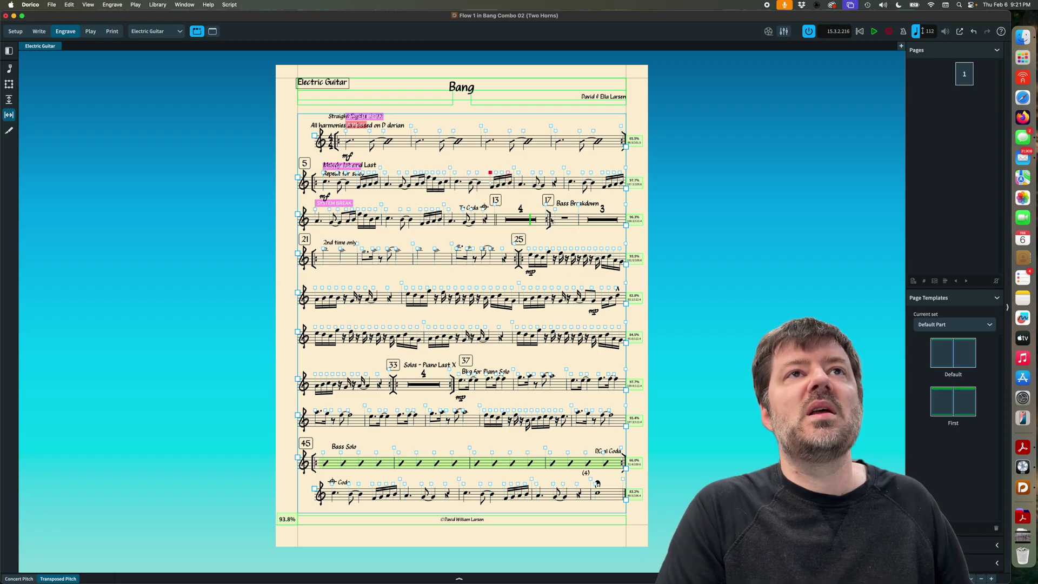
Step: Nudge the first note of bar 7's sixteenth-note group left and fine-tune the second note's horizontal spacing
key("alt+Left")
key("alt+Left")
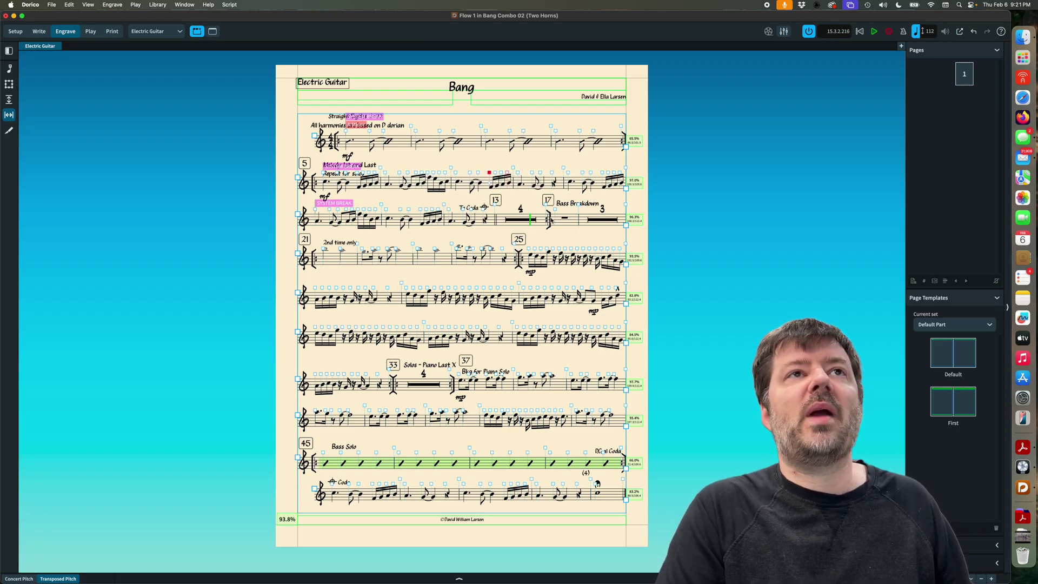
left_click(495, 174)
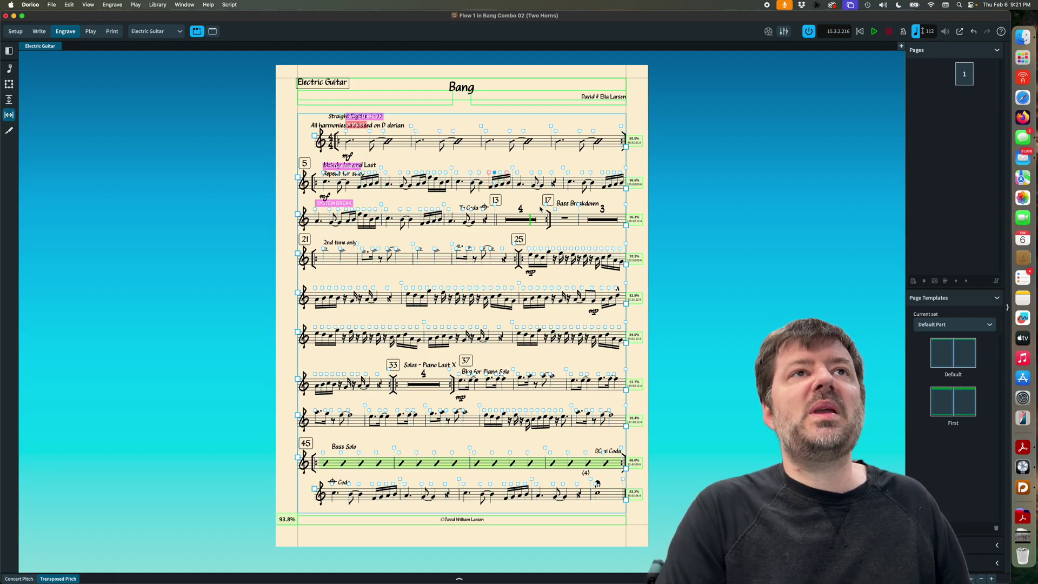
key("alt+Right")
key("alt+Right")
key("alt+Right")
key("alt+Left")
key("alt+Left")
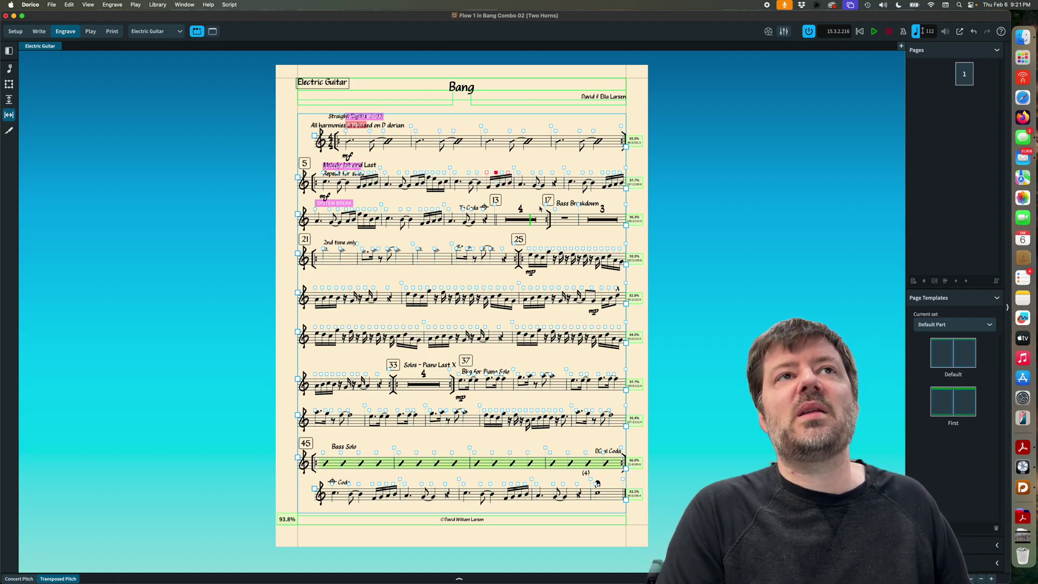
key("alt+Left")
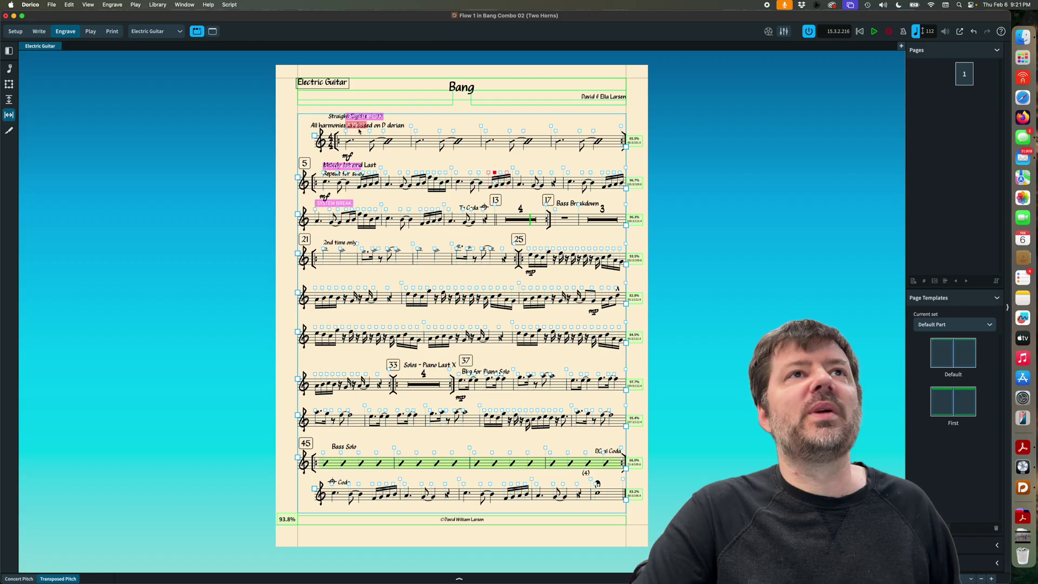
Step: Readjust the spacing within bar 7's sixteenth-note group and nudge its last note slightly left
key("alt+Left")
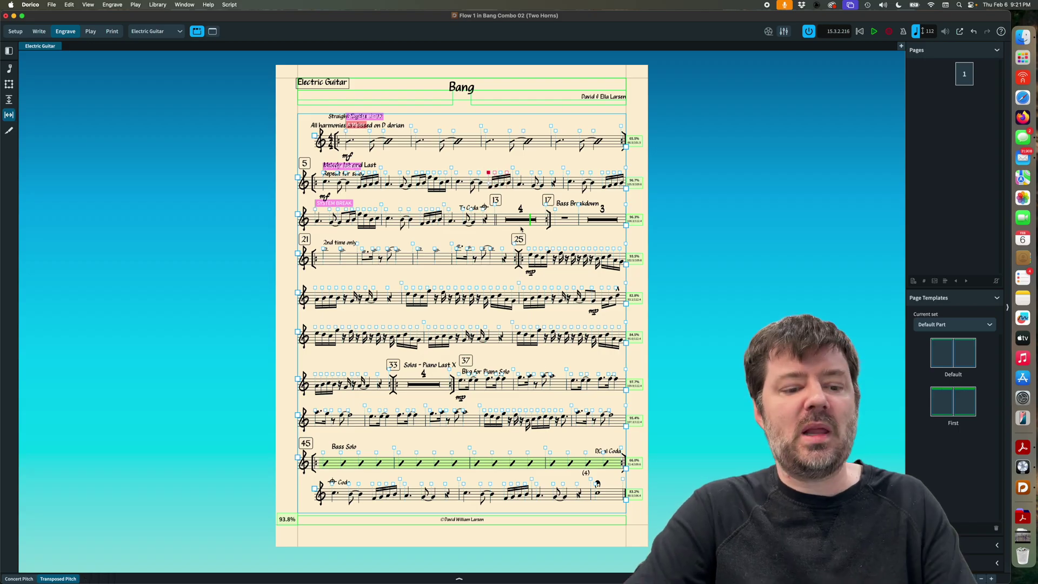
key("alt+Right")
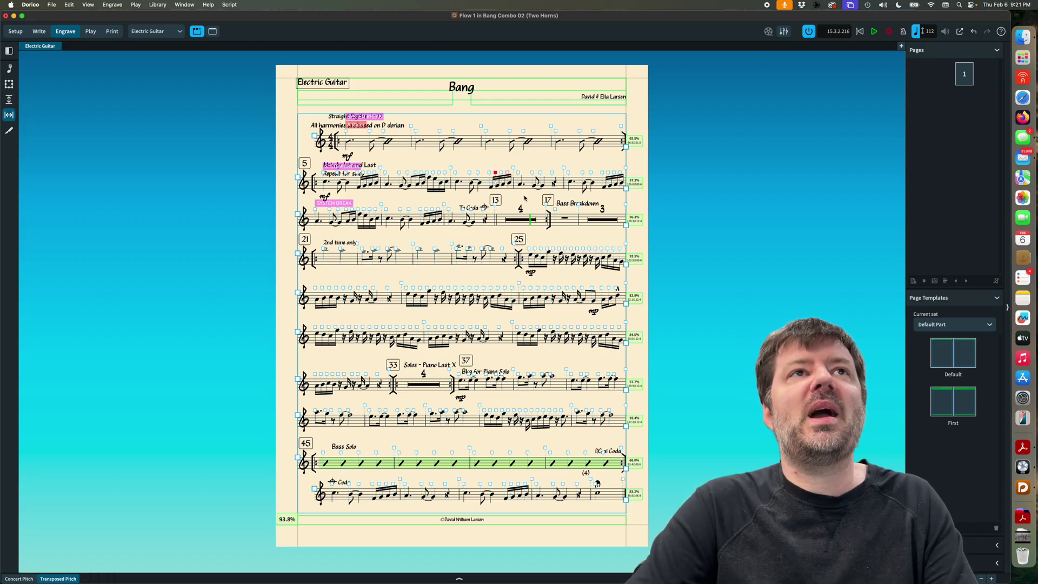
key("alt+Left")
left_click(507, 172)
key("alt+Left")
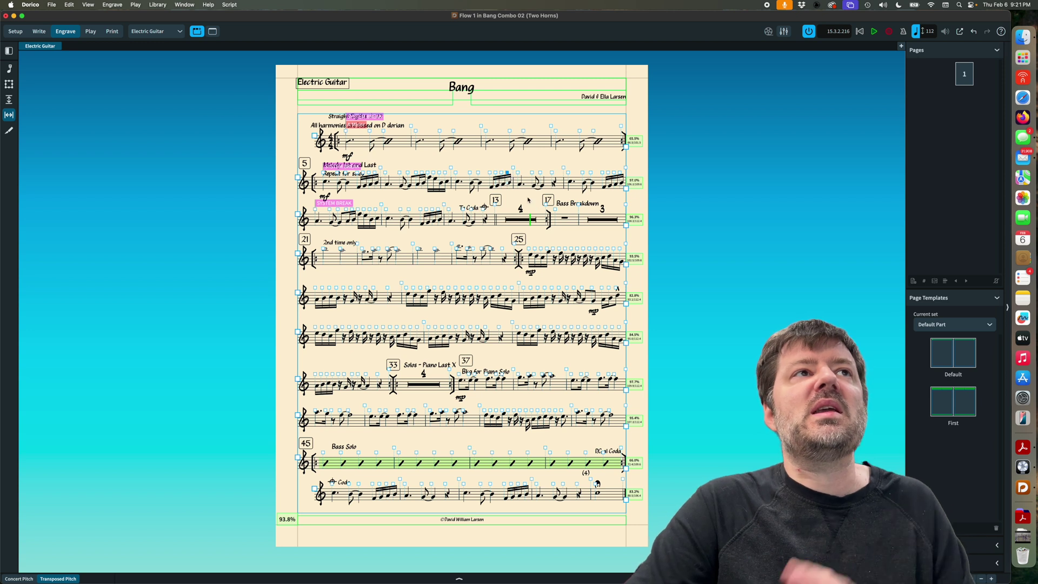
left_click(9, 99)
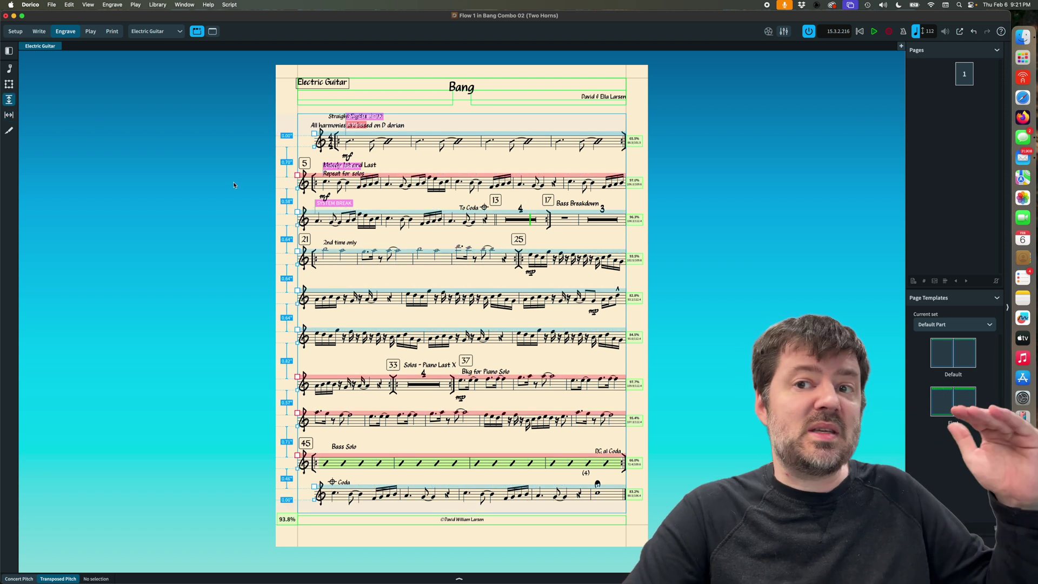
left_click(9, 115)
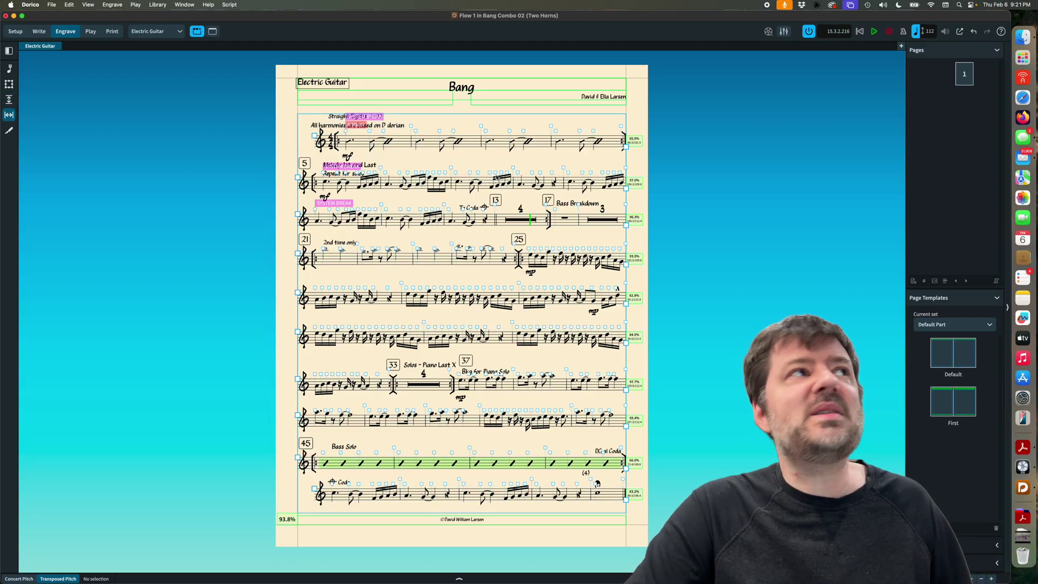
left_click(10, 69)
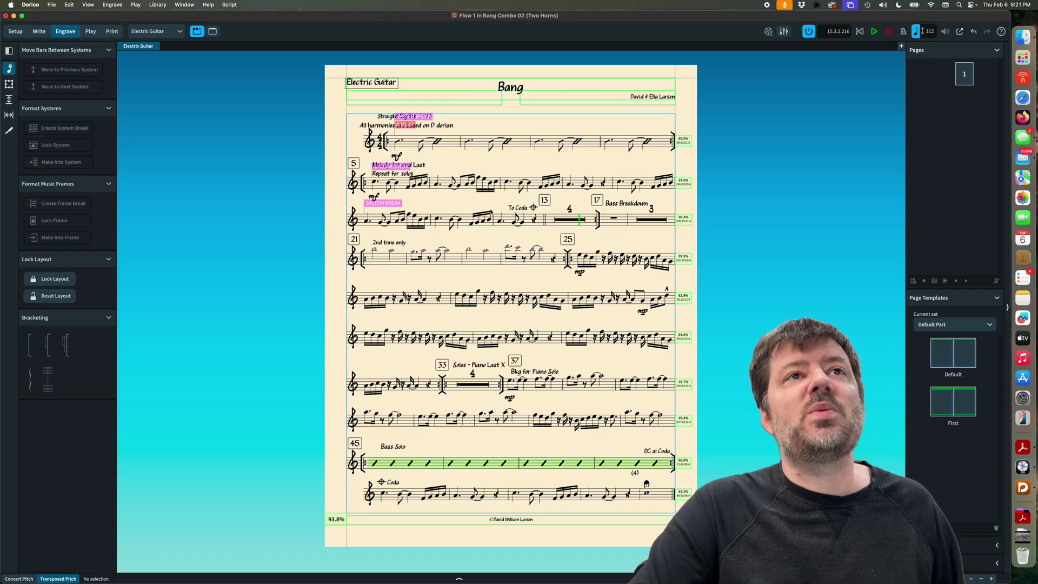
left_click(534, 204)
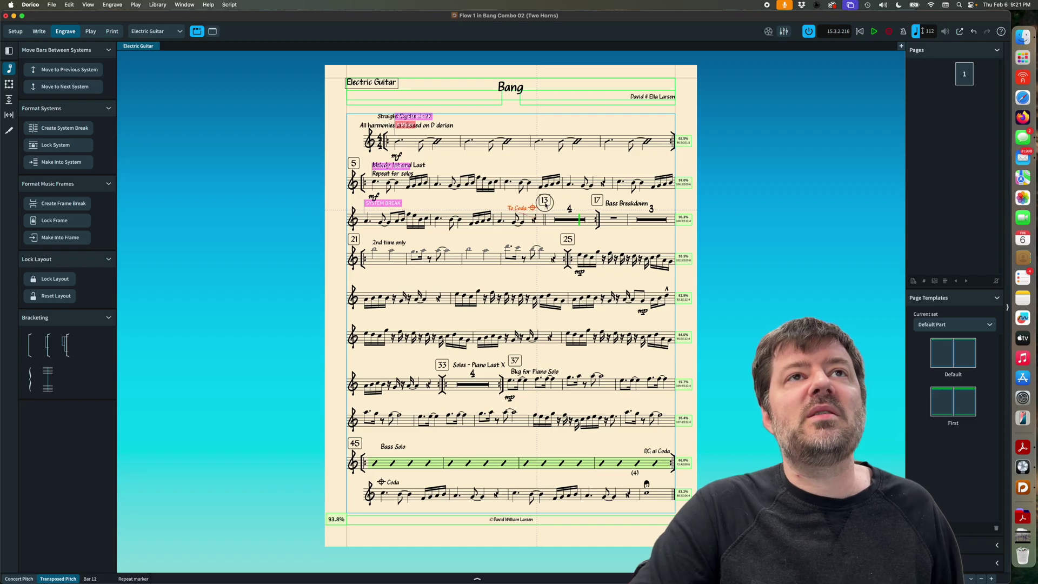
left_click(546, 205)
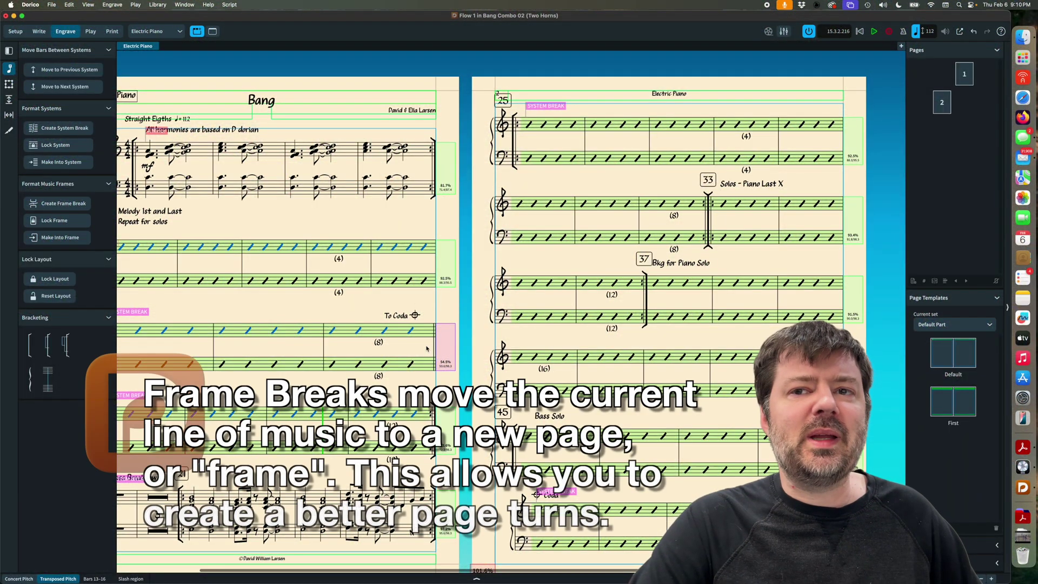
Step: Create a frame break at bar 5 of the Electric Piano part and delete that frame break again
scroll(426, 348, "down", 1)
scroll(426, 349, "left", 3)
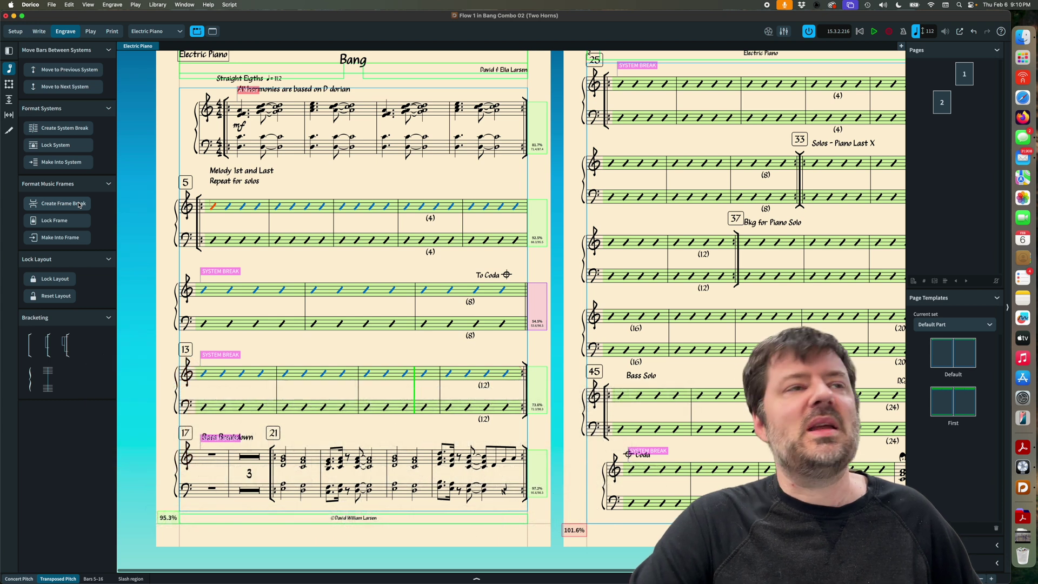
left_click(79, 205)
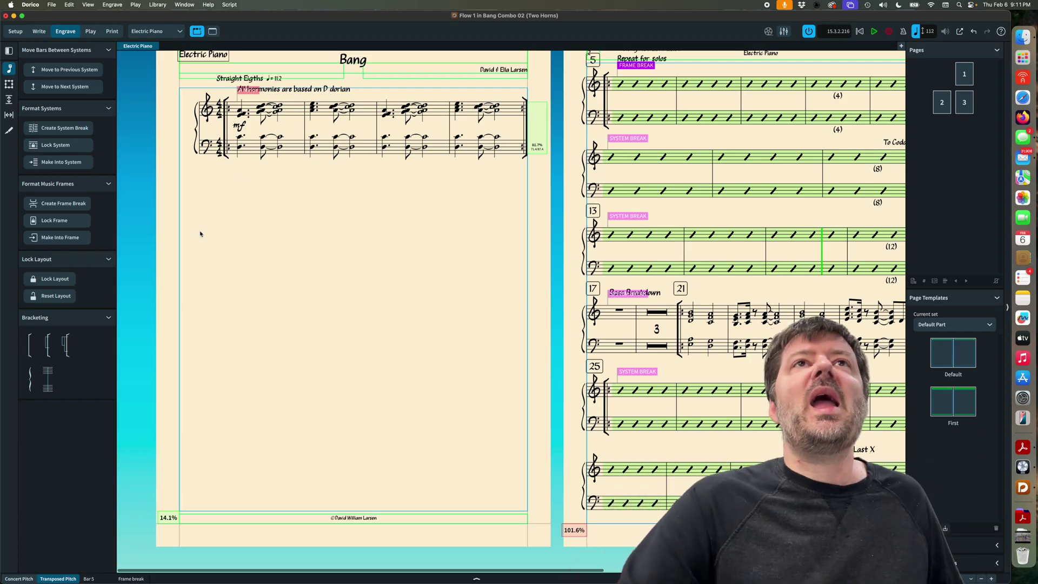
scroll(691, 205, "up", 2)
scroll(691, 205, "right", 5)
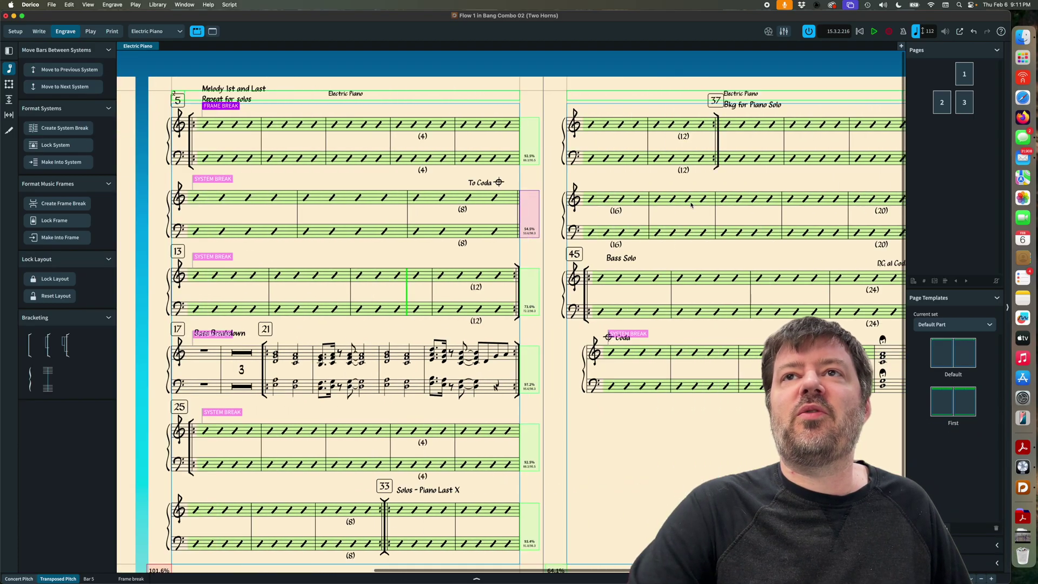
scroll(691, 205, "left", 5)
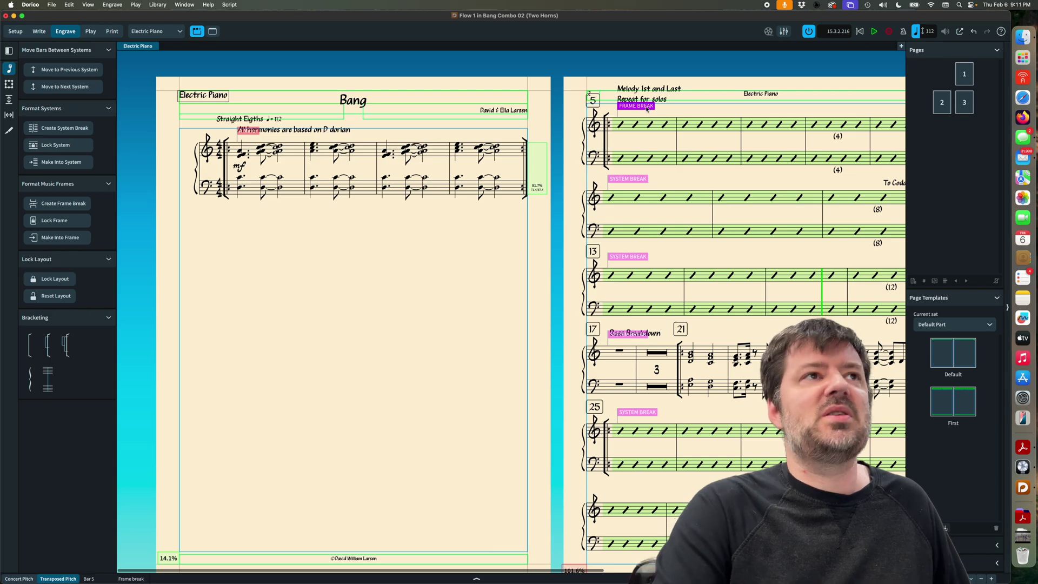
key("Delete")
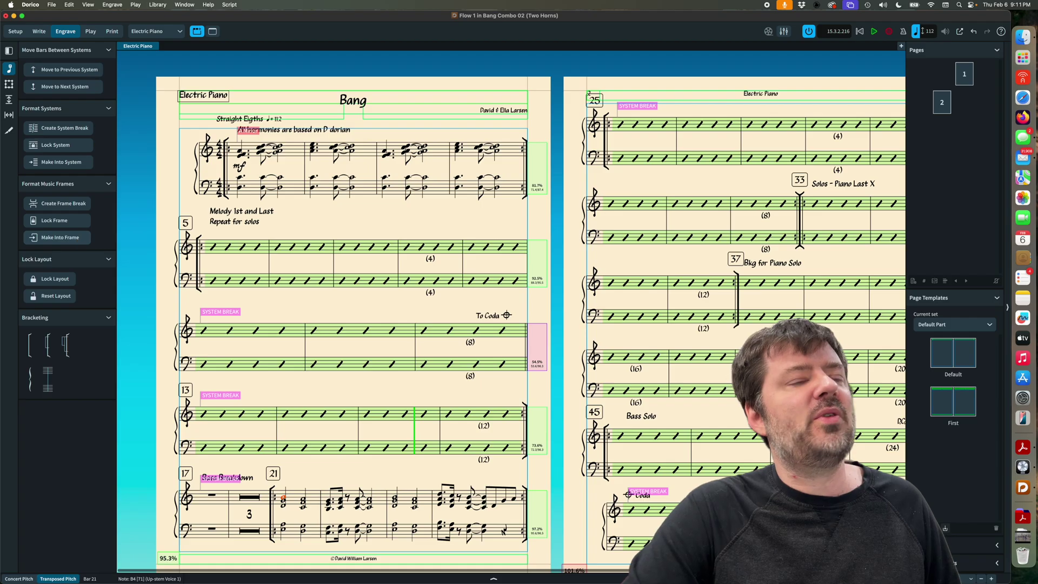
Step: Try making bars 21 and 22 of the Electric Piano part into their own frame, and undo it
left_click(75, 240)
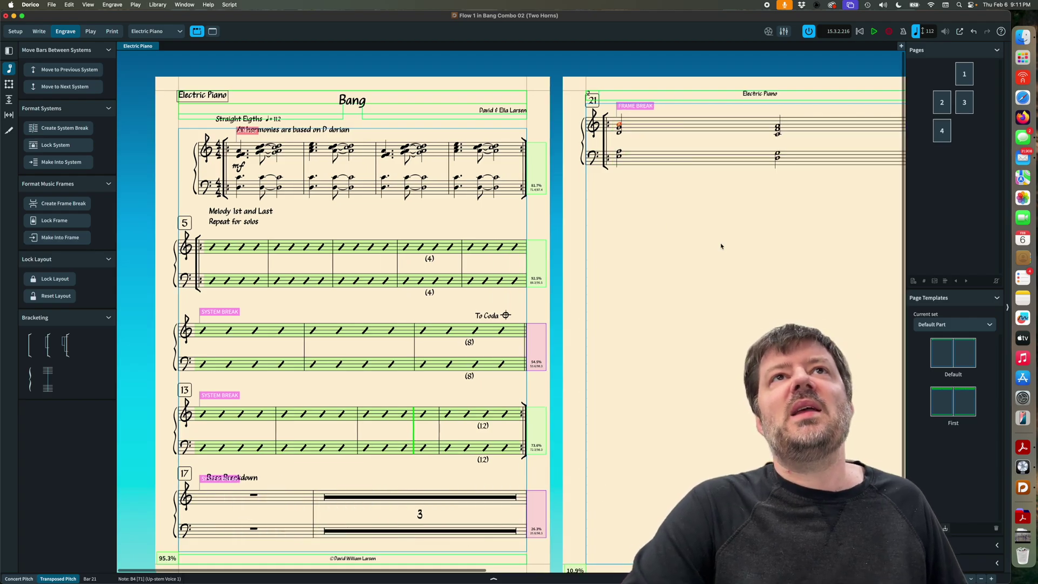
scroll(720, 245, "right", 10)
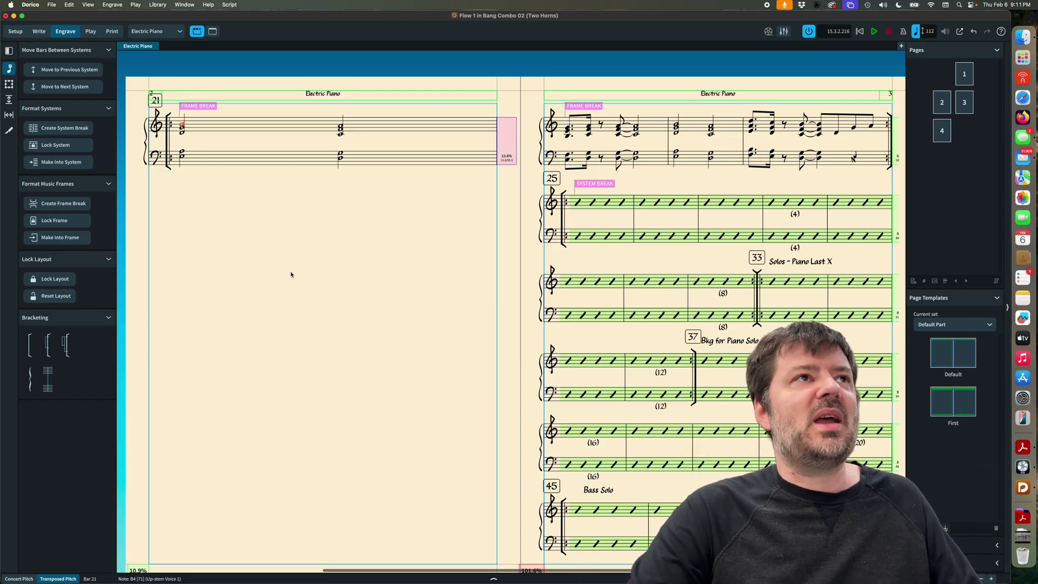
key("super+z")
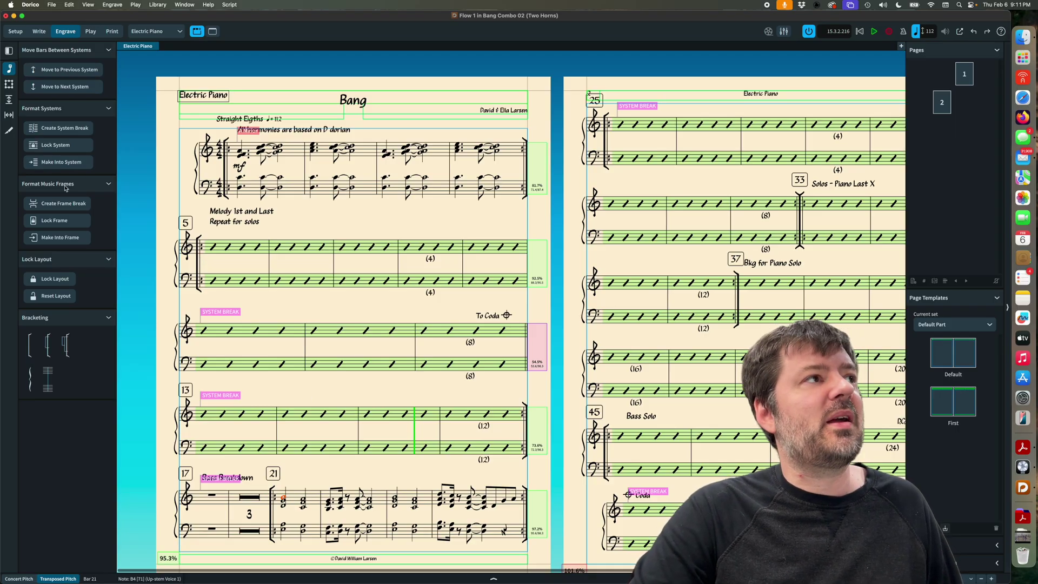
Step: Try making bars 21 and 22 of the Electric Piano part into their own system, and undo it
left_click(61, 163)
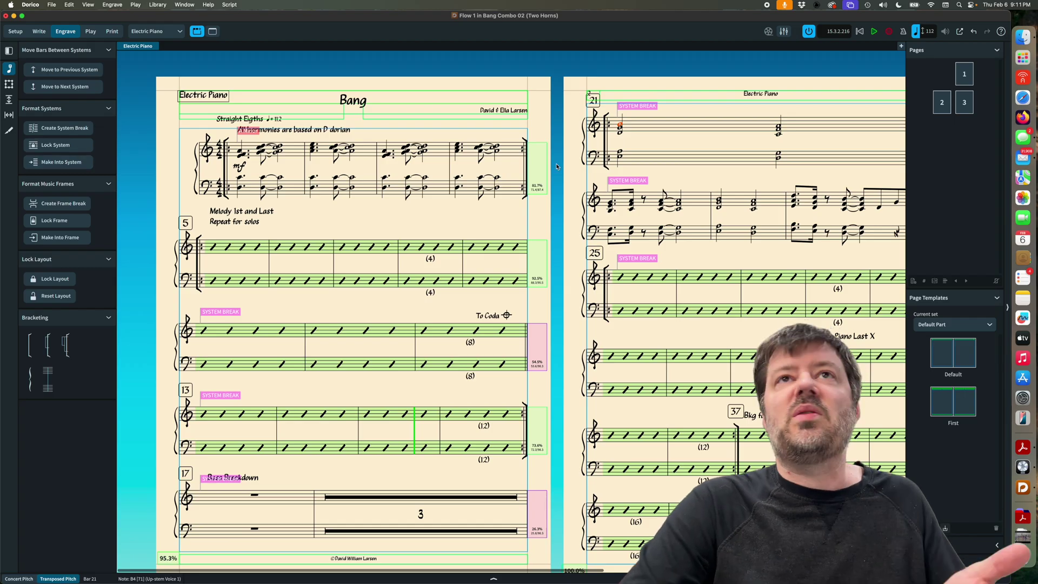
scroll(708, 180, "right", 5)
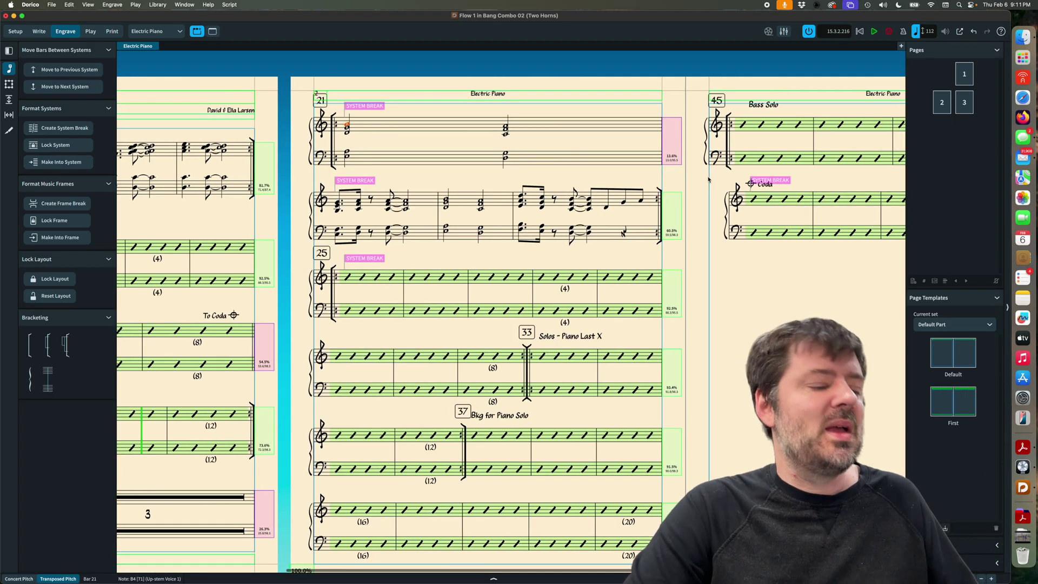
key("super+z")
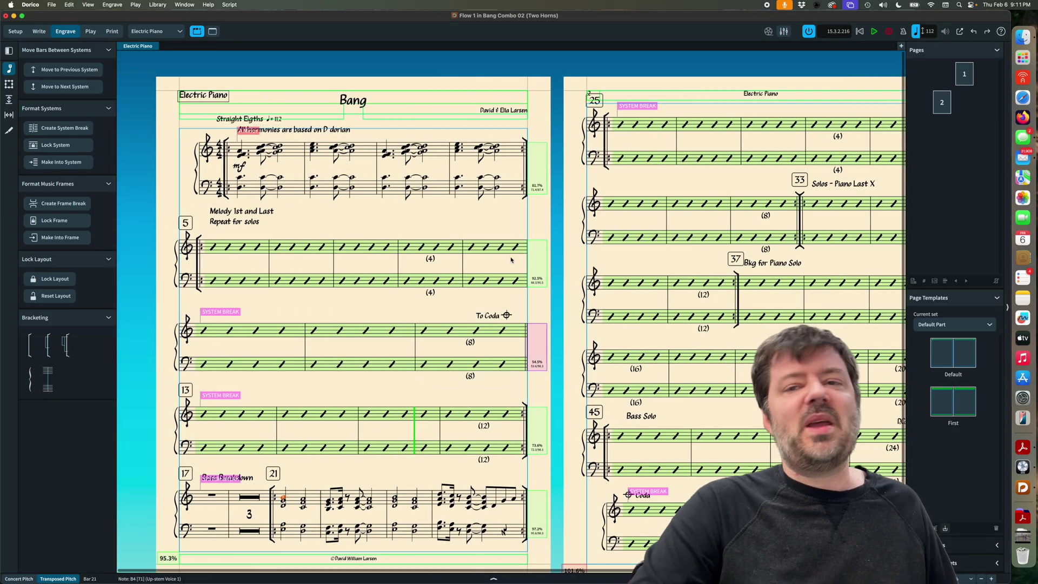
scroll(510, 260, "right", 2)
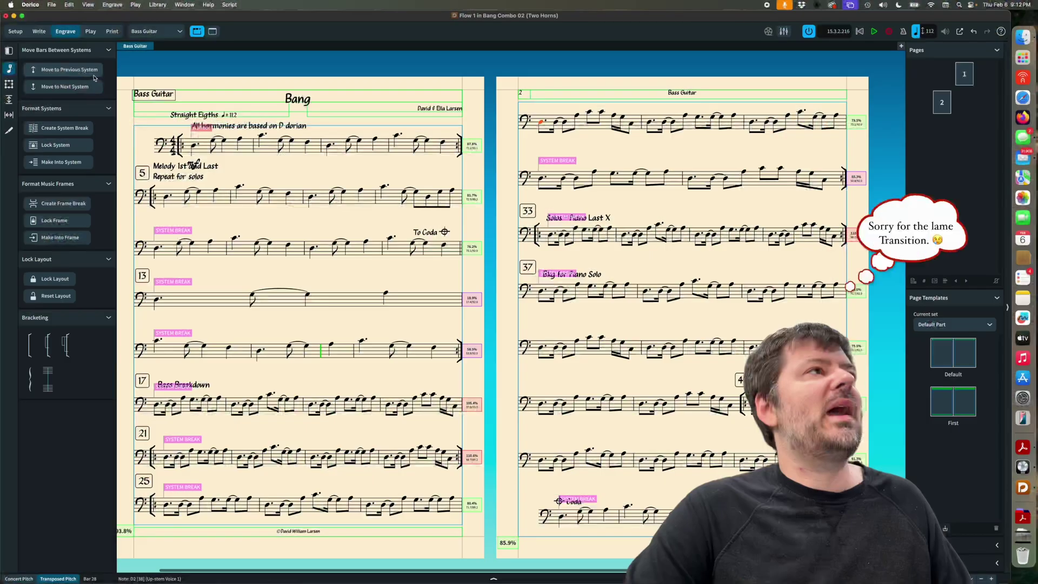
Step: Move bars 28 and 32 of the Bass Guitar part onto their previous systems
left_click(94, 76)
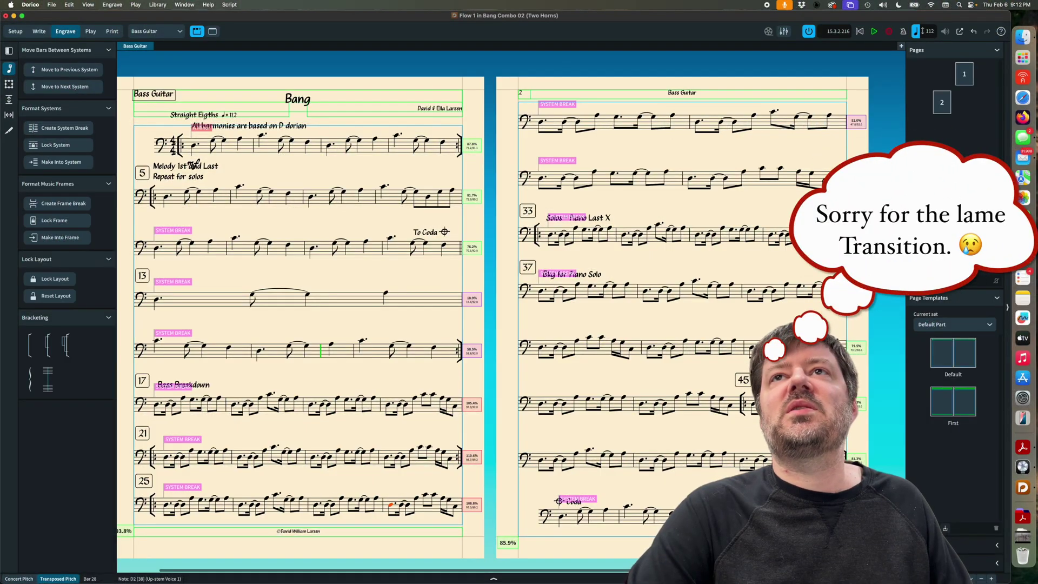
left_click(805, 175)
left_click(68, 70)
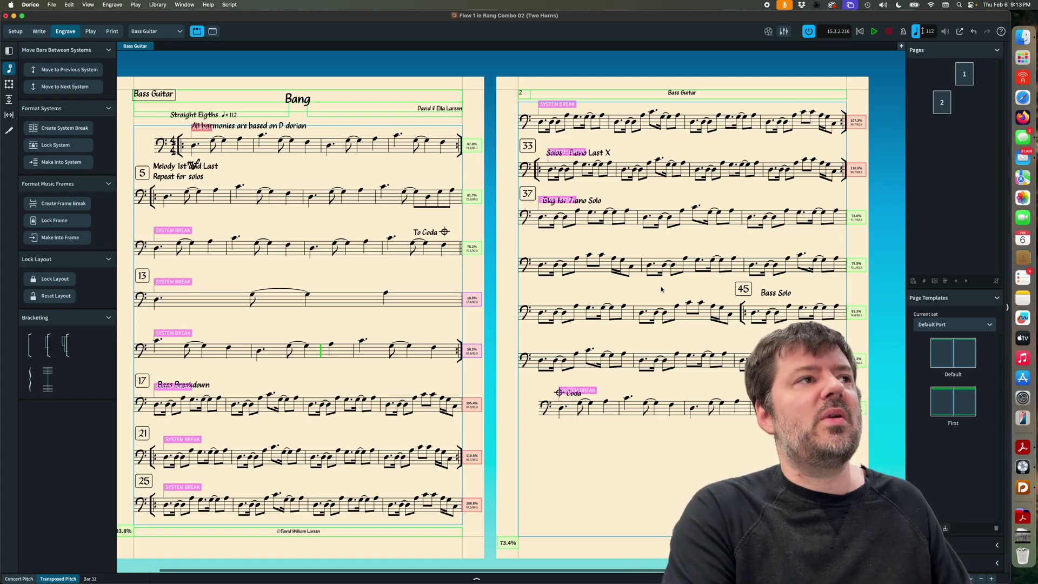
Step: Fix the Bass Guitar layout at 4 bars per system, apply it, and reset the layout to clear its manual breaks
key("super+shift+l")
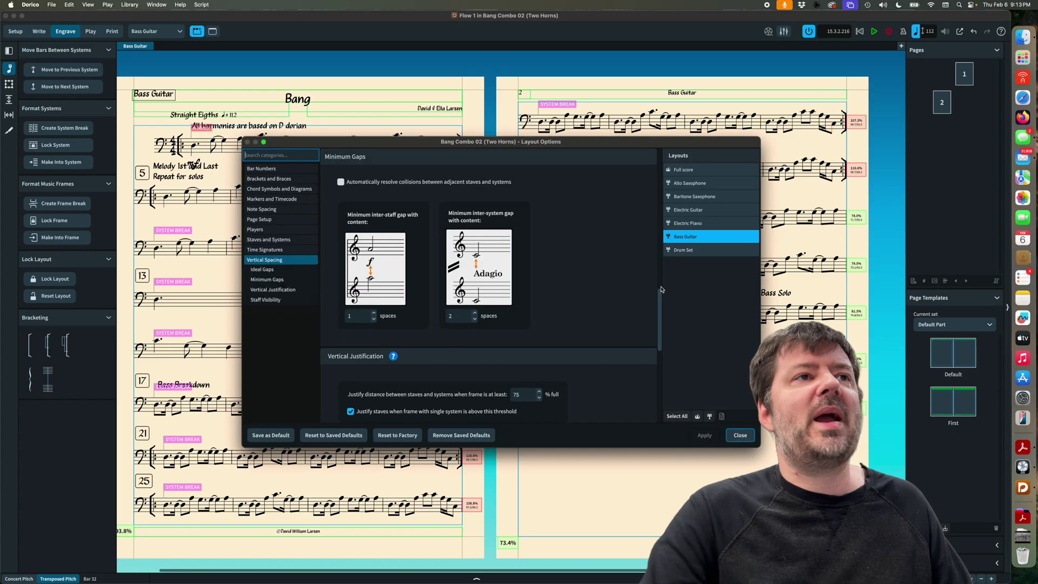
left_click(285, 242)
scroll(424, 347, "down", 5)
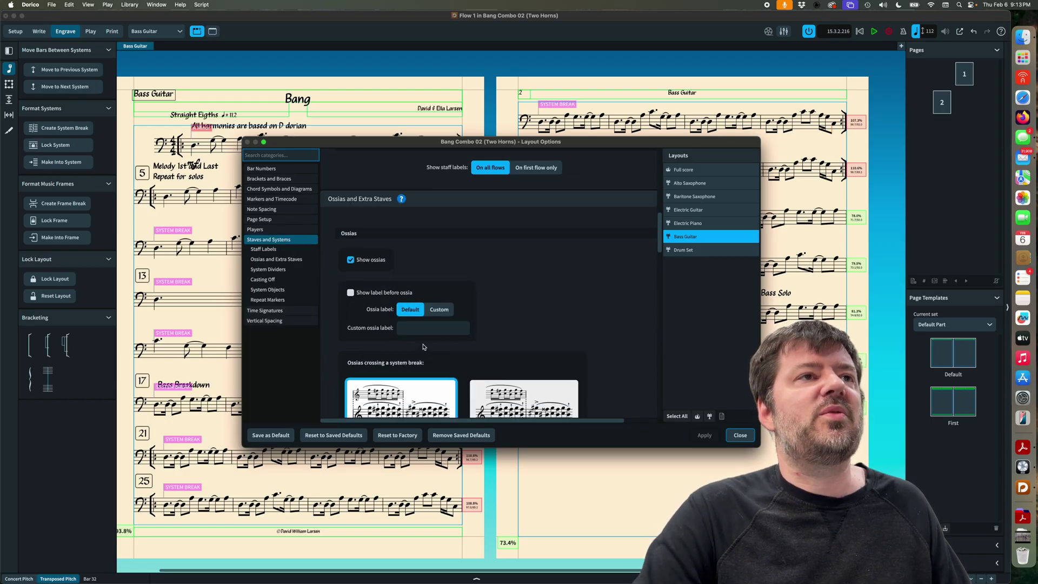
scroll(424, 347, "down", 5)
scroll(422, 346, "down", 5)
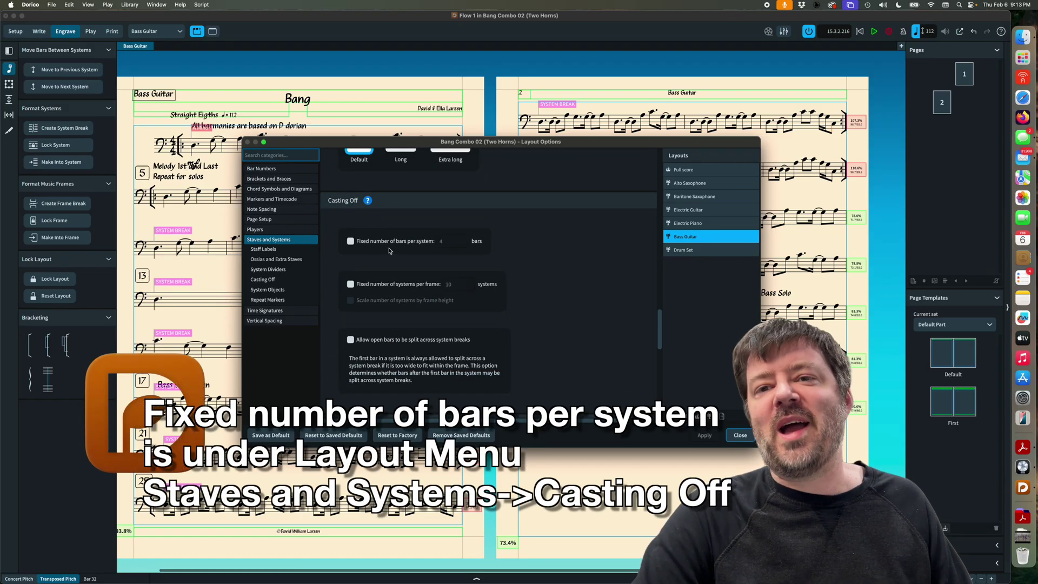
left_click(351, 242)
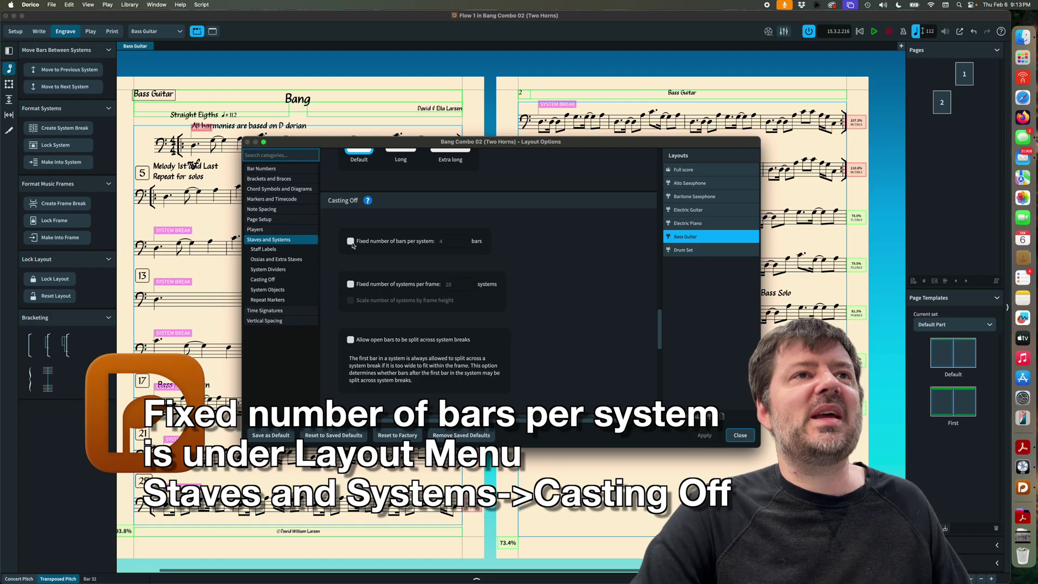
left_click(703, 436)
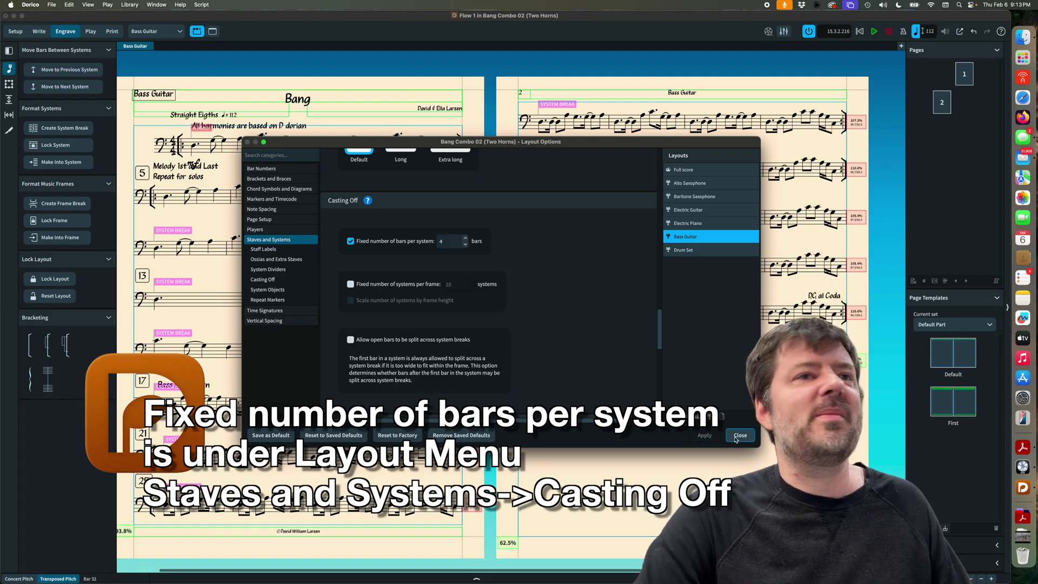
left_click(740, 435)
left_click(55, 296)
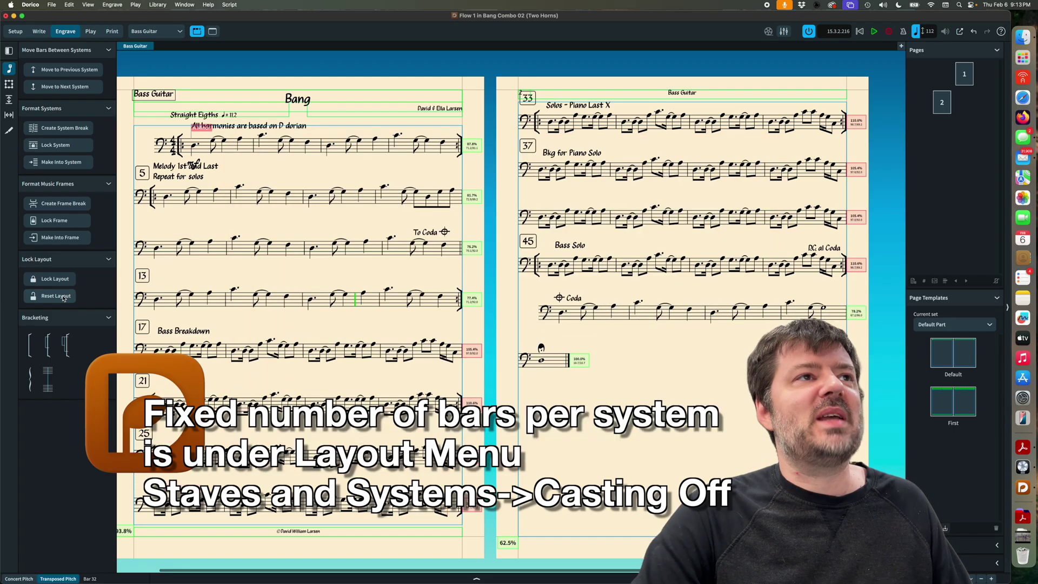